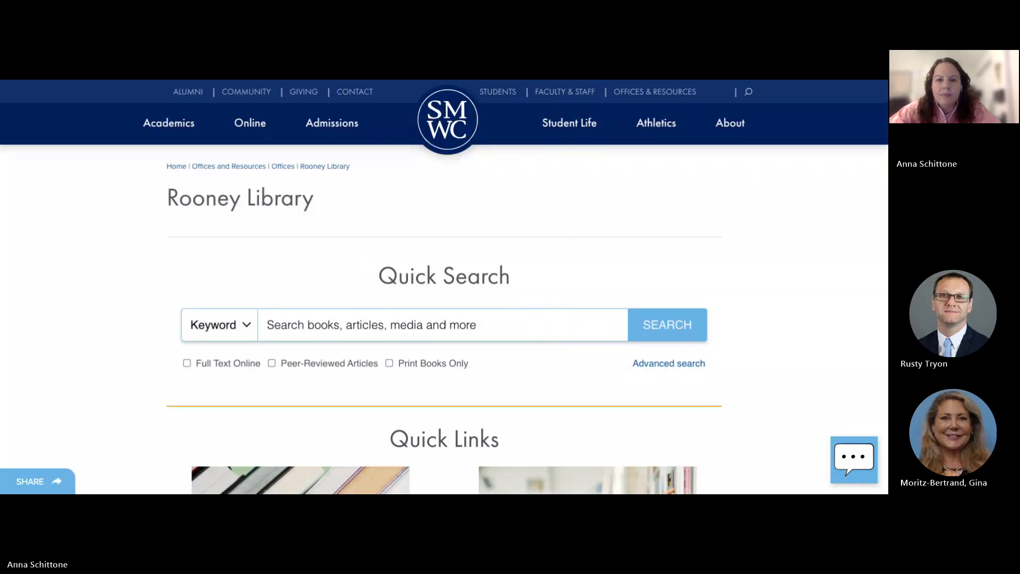
Switch to the library's EBSCO advanced search page and review the field choices for the first search row
key(ctrl+Tab)
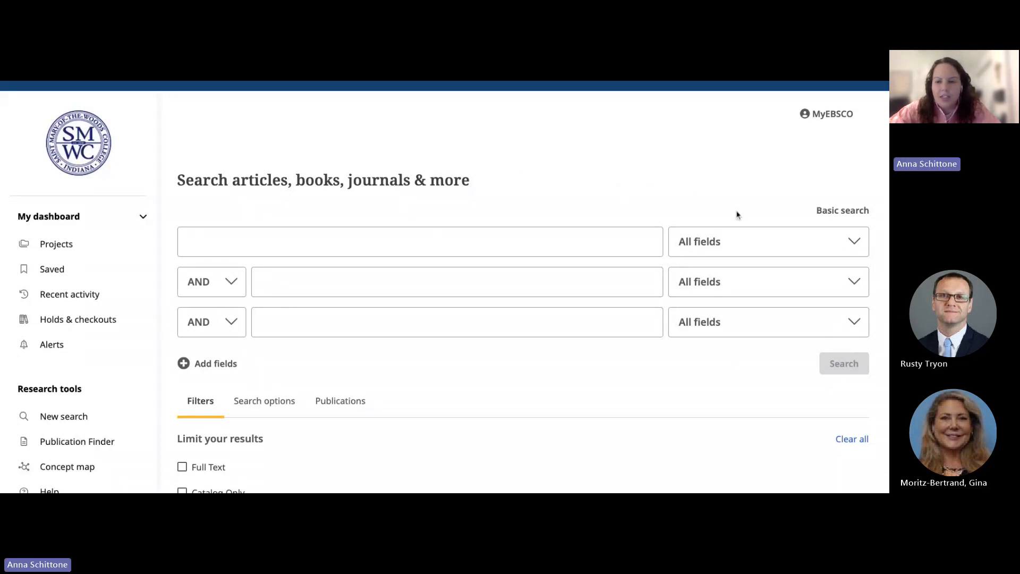
click(773, 240)
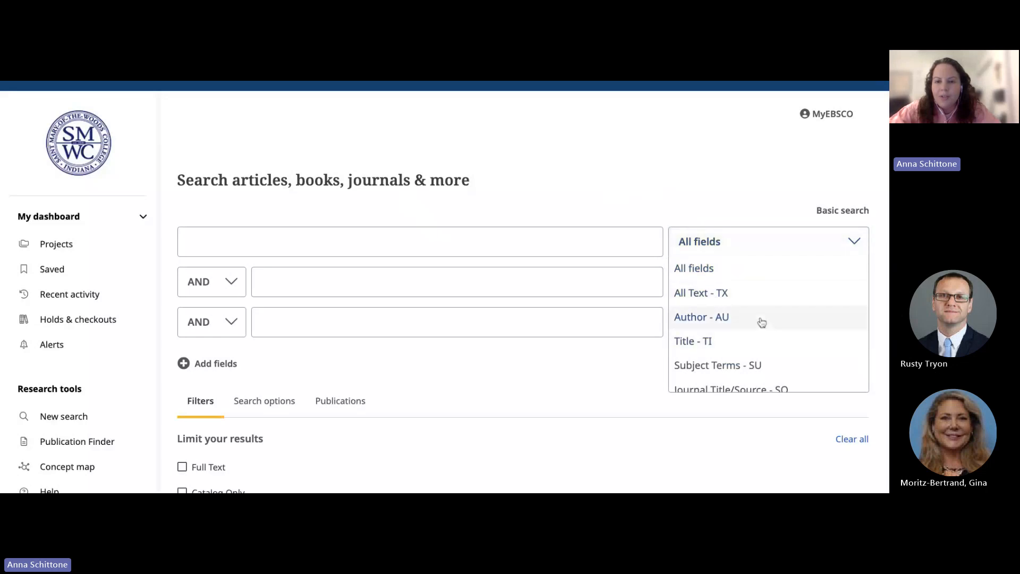
scroll(763, 273, down, 2)
scroll(763, 276, up, 2)
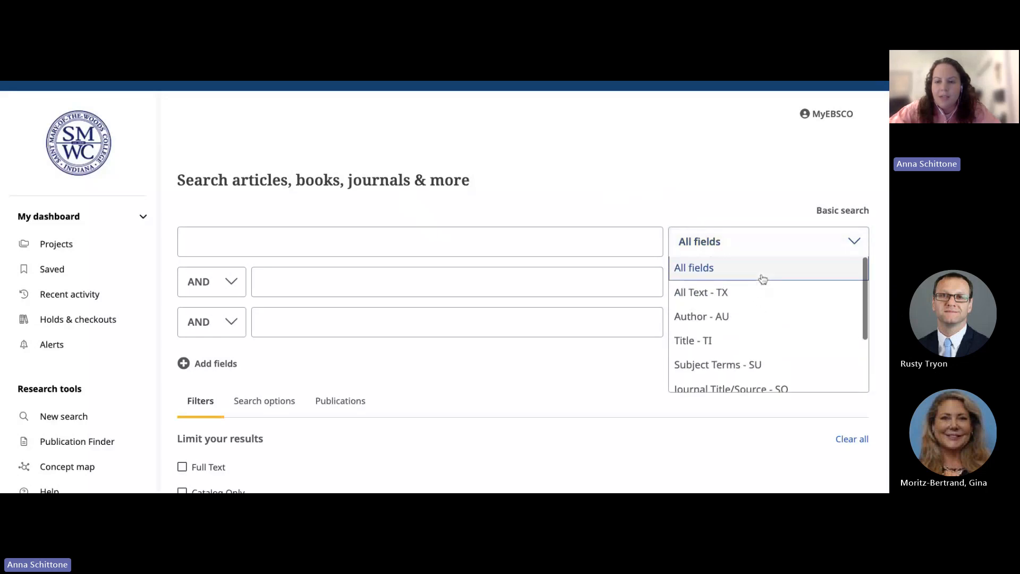
click(810, 243)
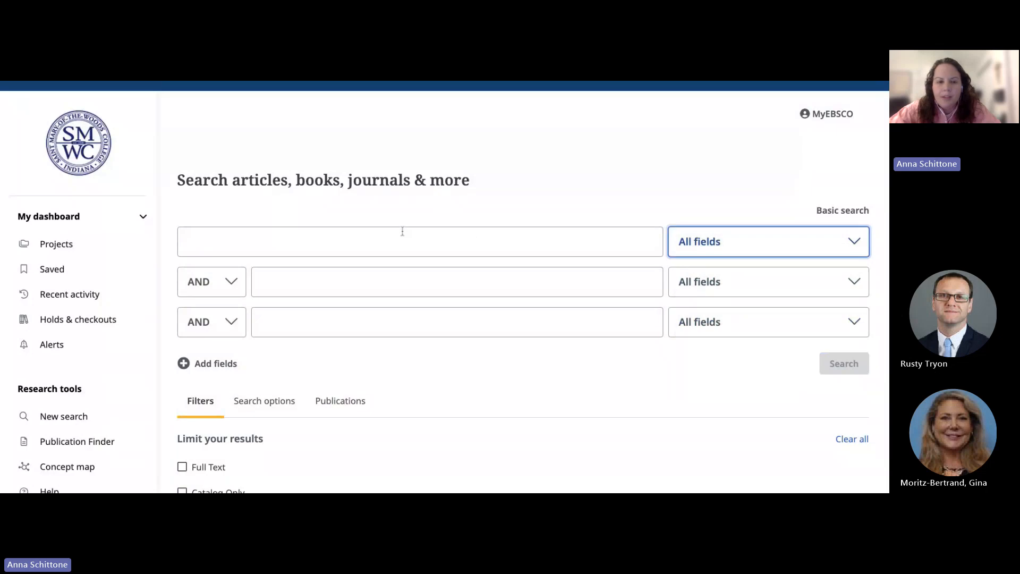
Review the Boolean operator choices for the second search row and the MyEBSCO account options
click(231, 282)
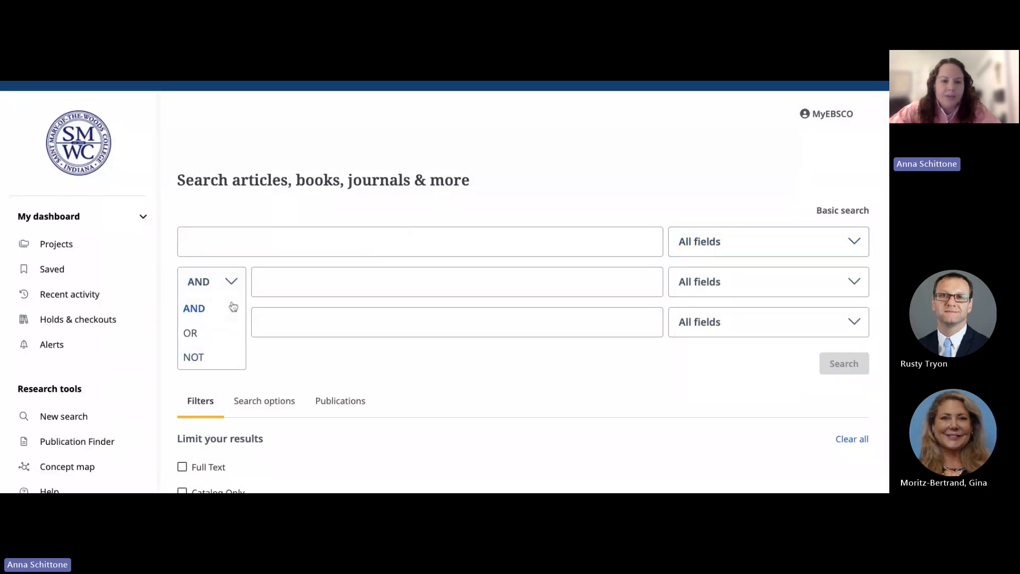
click(232, 282)
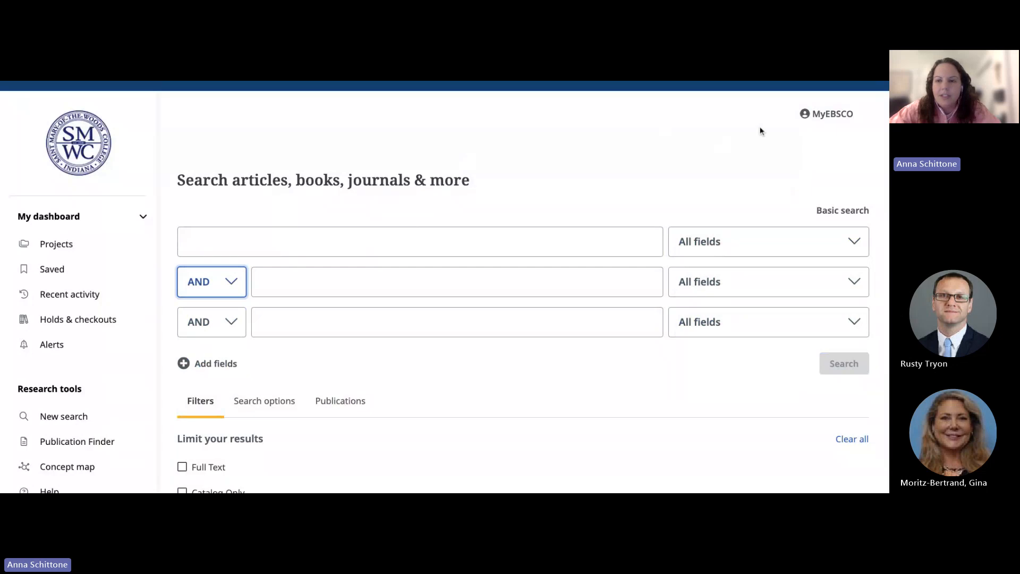
click(831, 115)
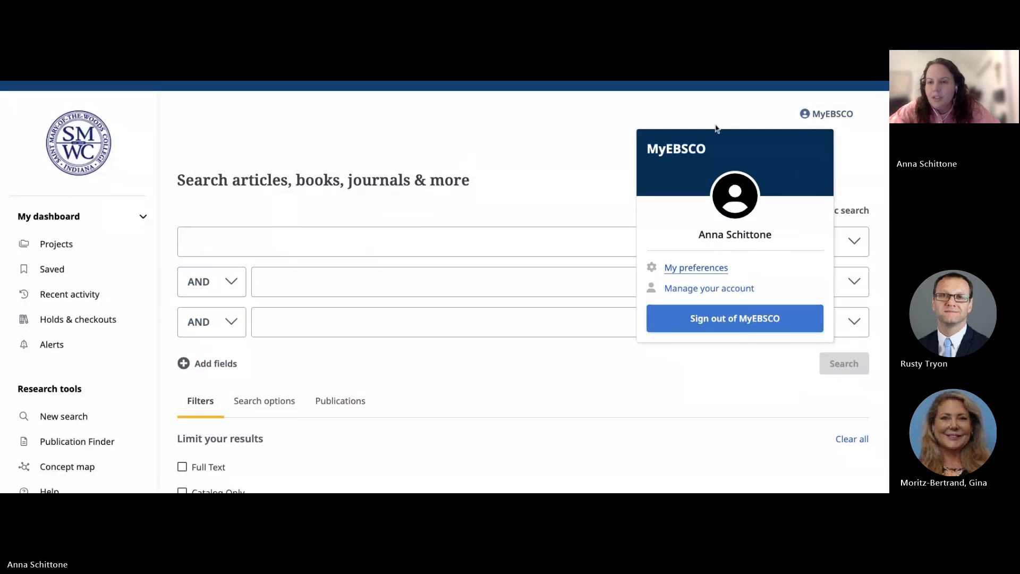
click(689, 117)
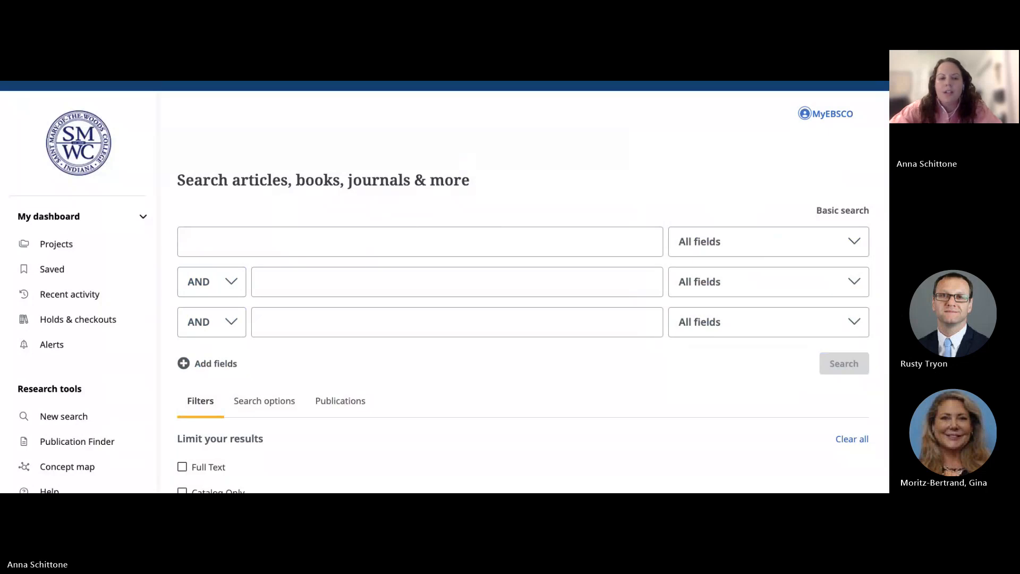
Run an advanced search across all fields for student success AND curriculum development
click(420, 242)
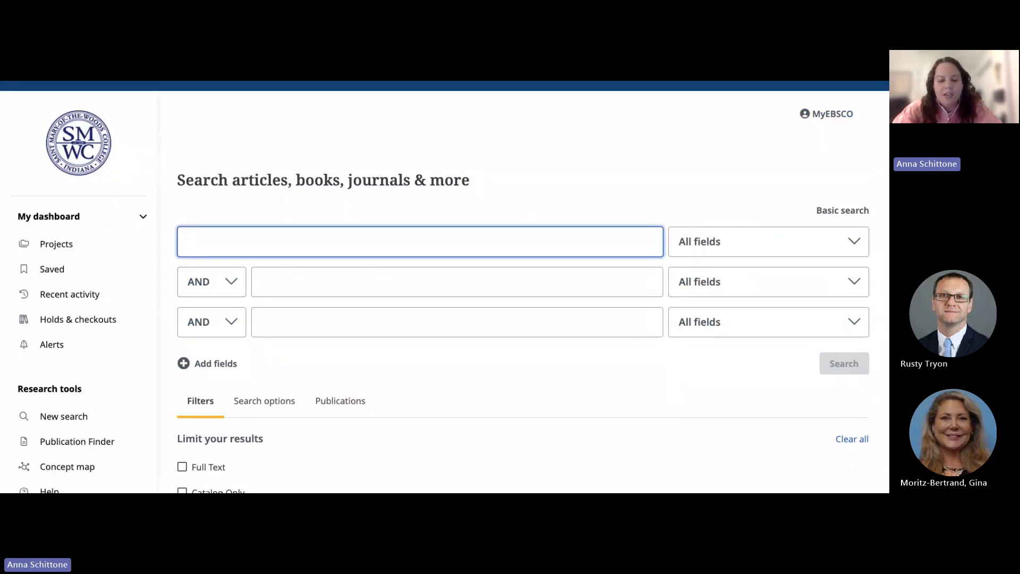
text(stud)
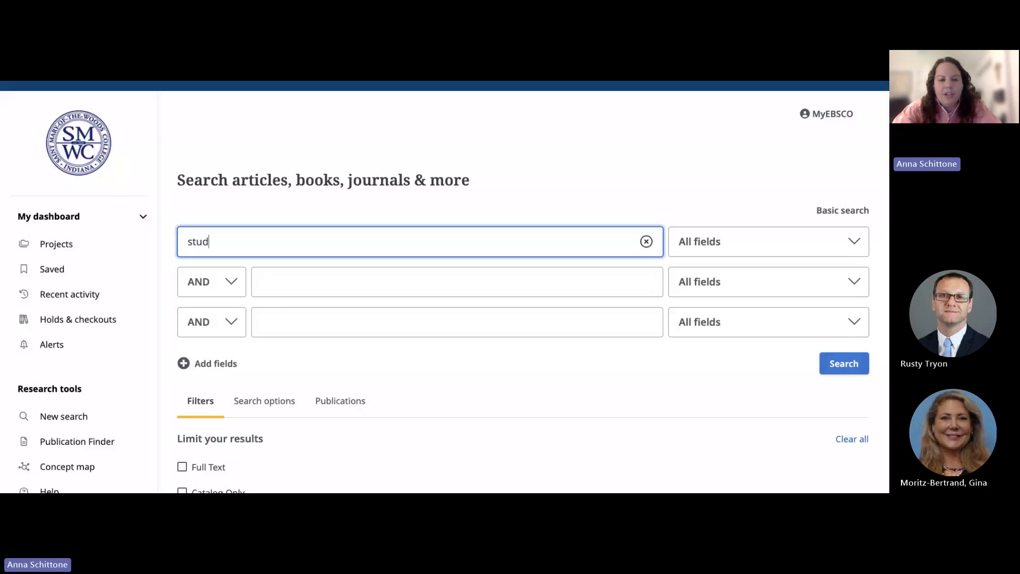
text(ent succ)
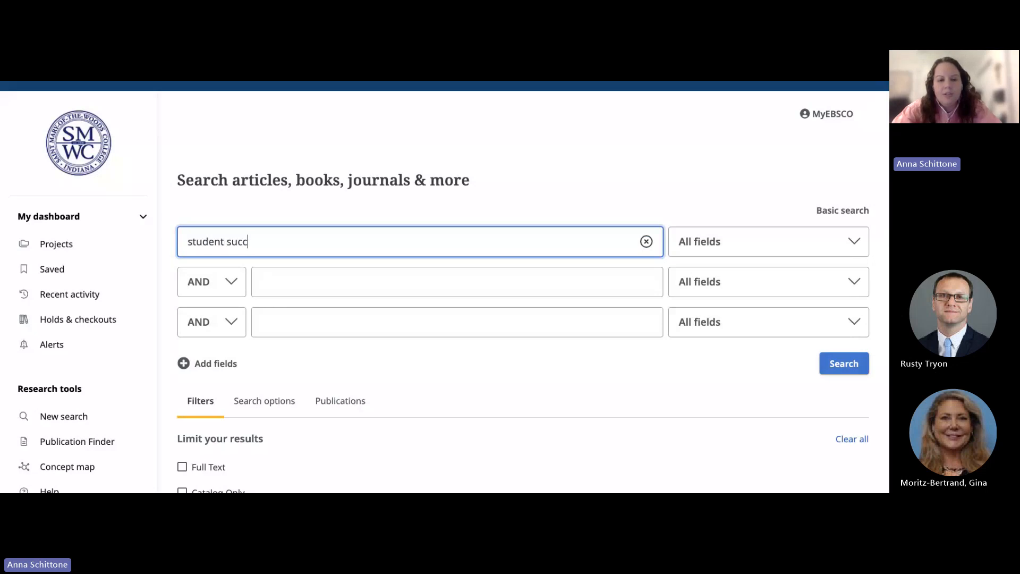
text(ess)
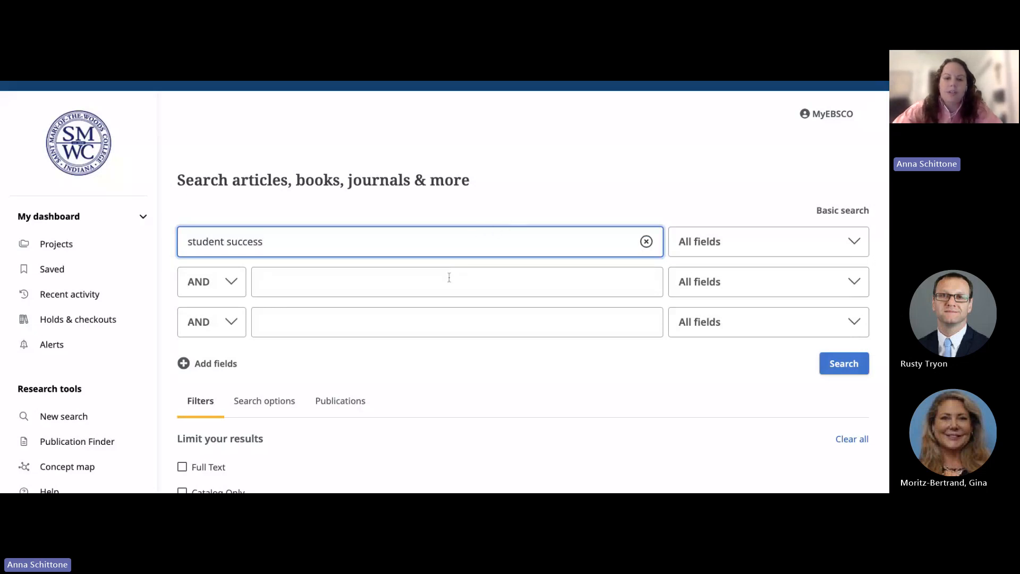
click(449, 276)
text(curr)
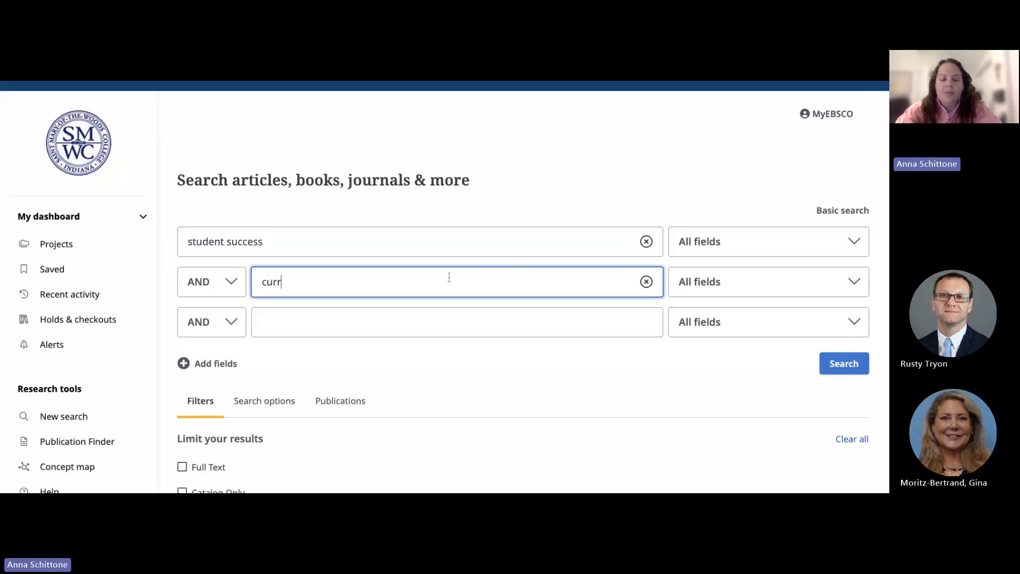
text(iculum developmentt)
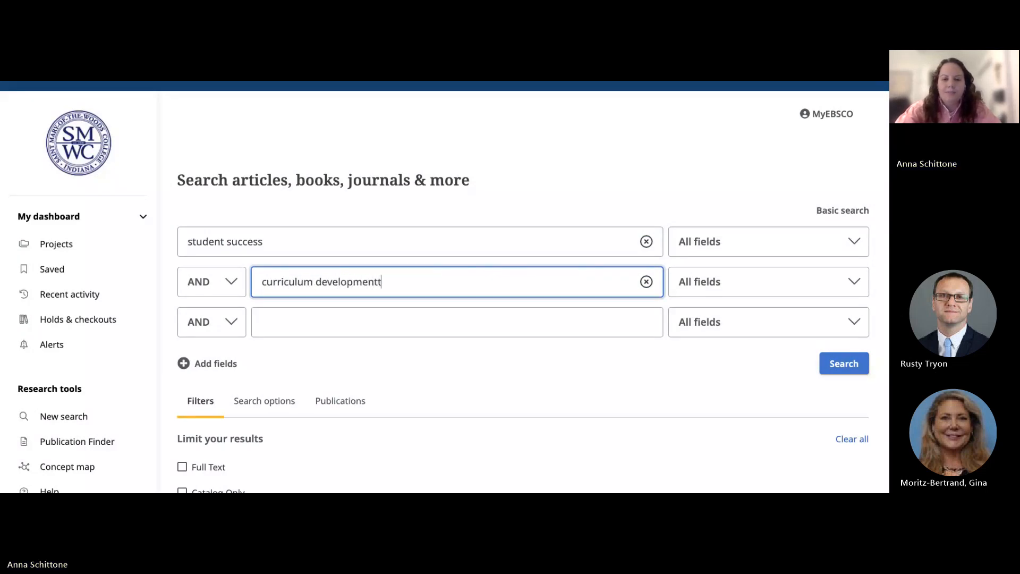
click(843, 370)
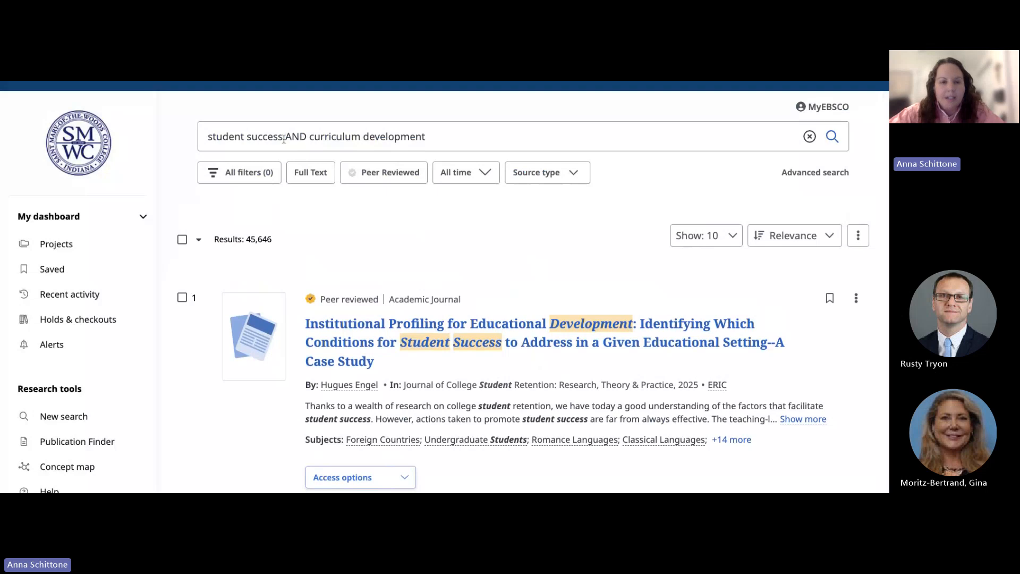
Enclose student success and curriculum development each in quotation marks in the query and rerun the search
click(210, 136)
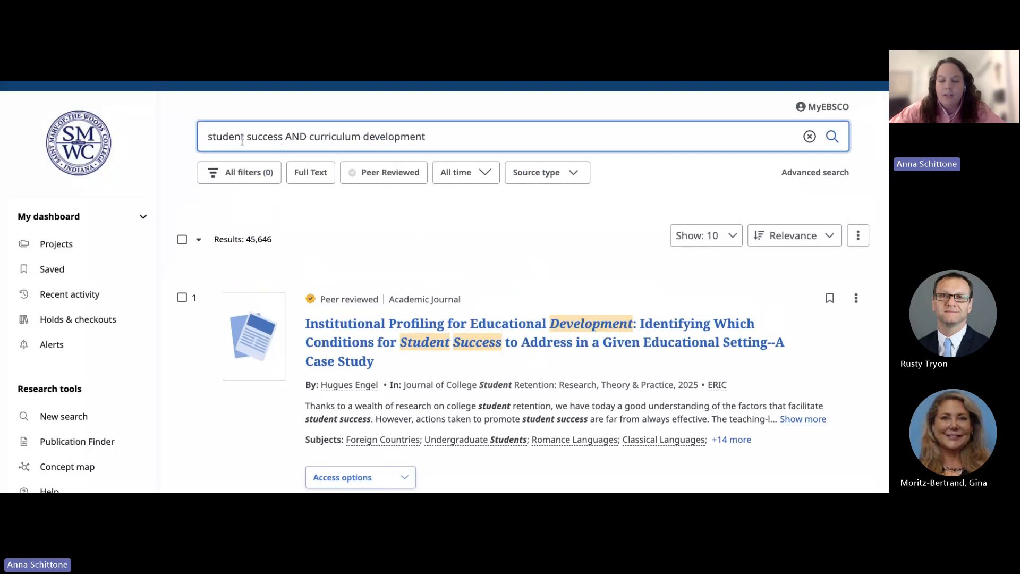
text(")
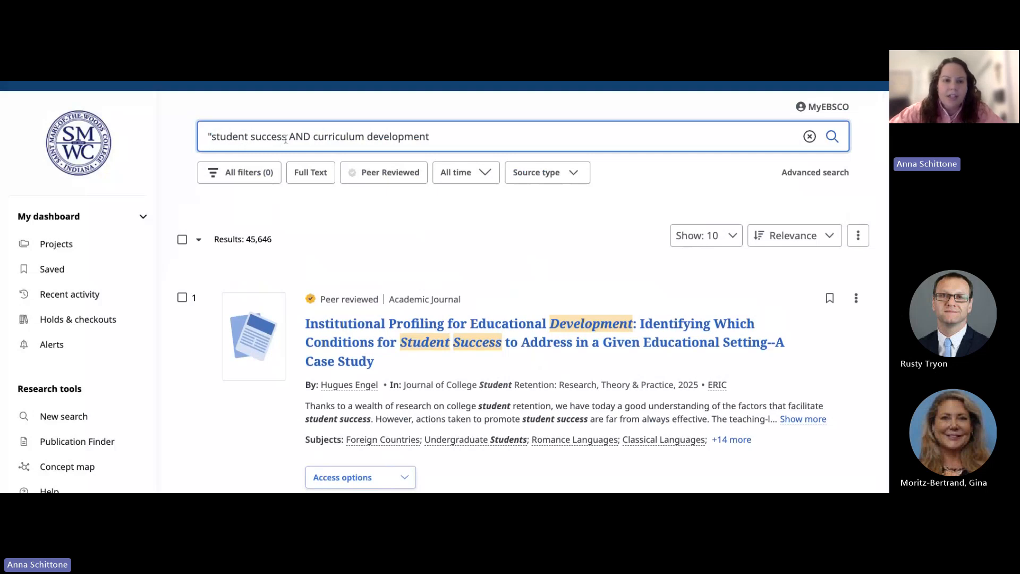
text(")
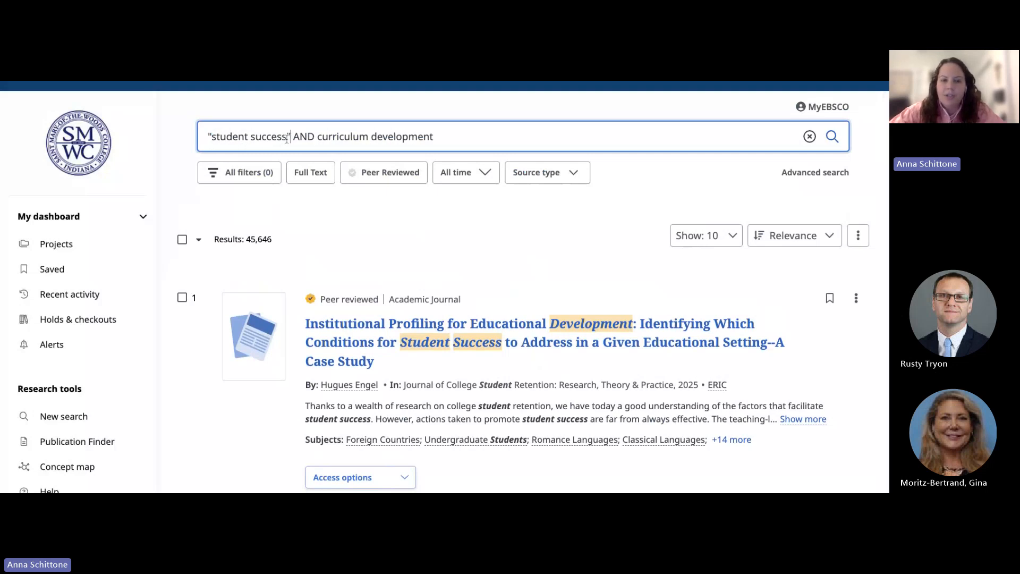
click(319, 137)
text(")
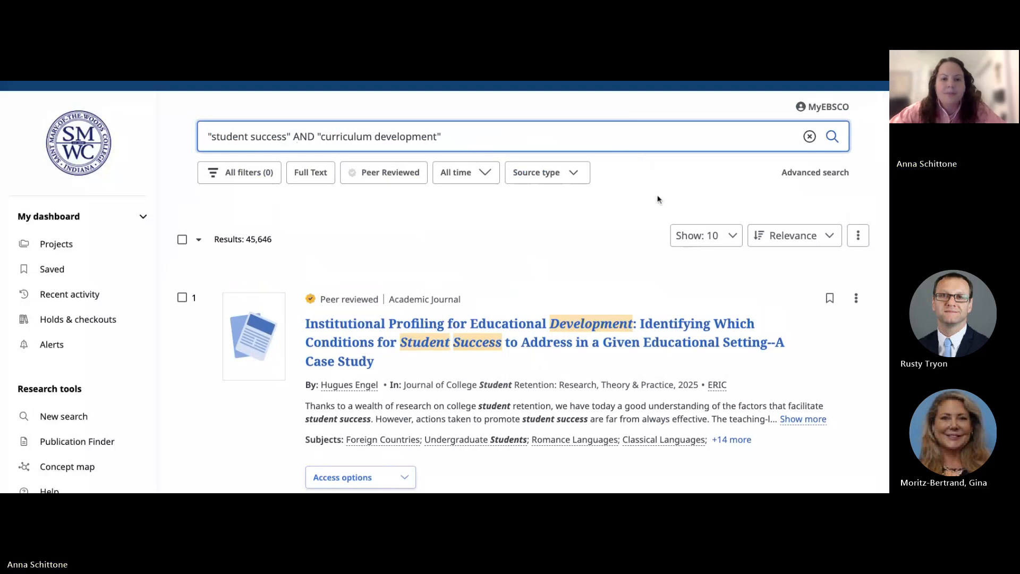
key(Return)
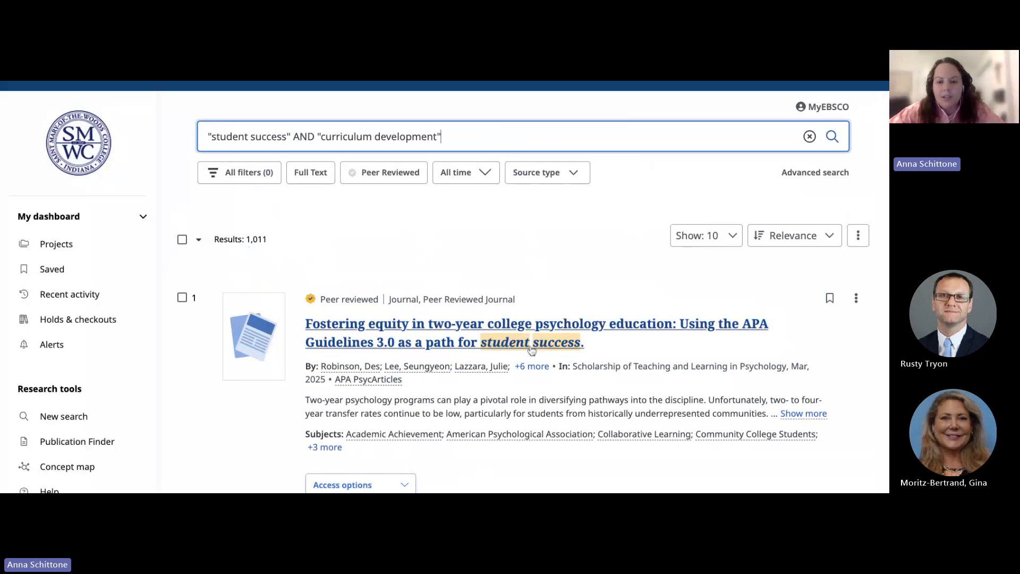
Examine the articles returned for the exact phrases joined with AND, checking how the phrases appear in their titles and abstracts
scroll(532, 349, down, 4)
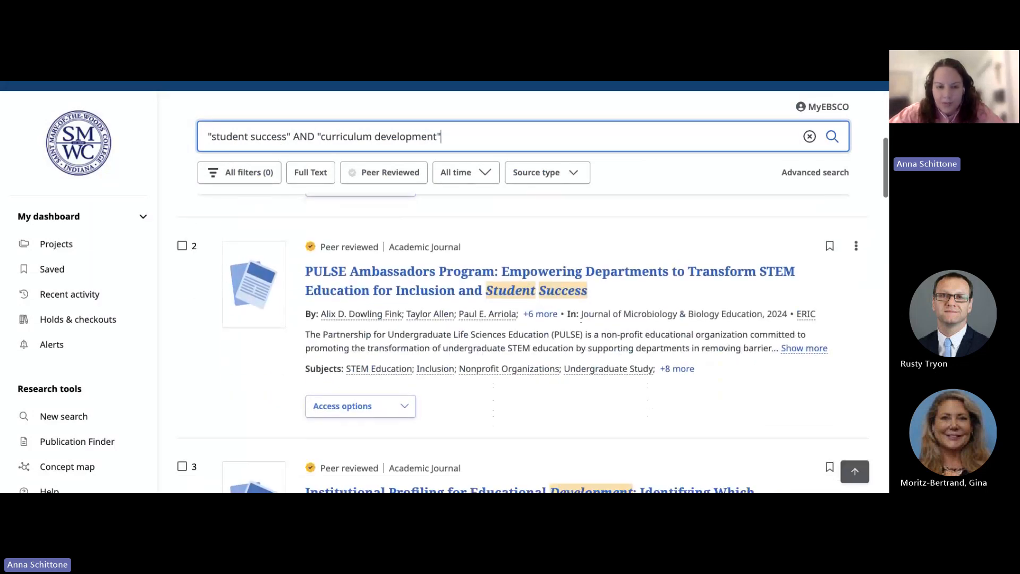
scroll(532, 349, down, 2)
scroll(531, 349, down, 5)
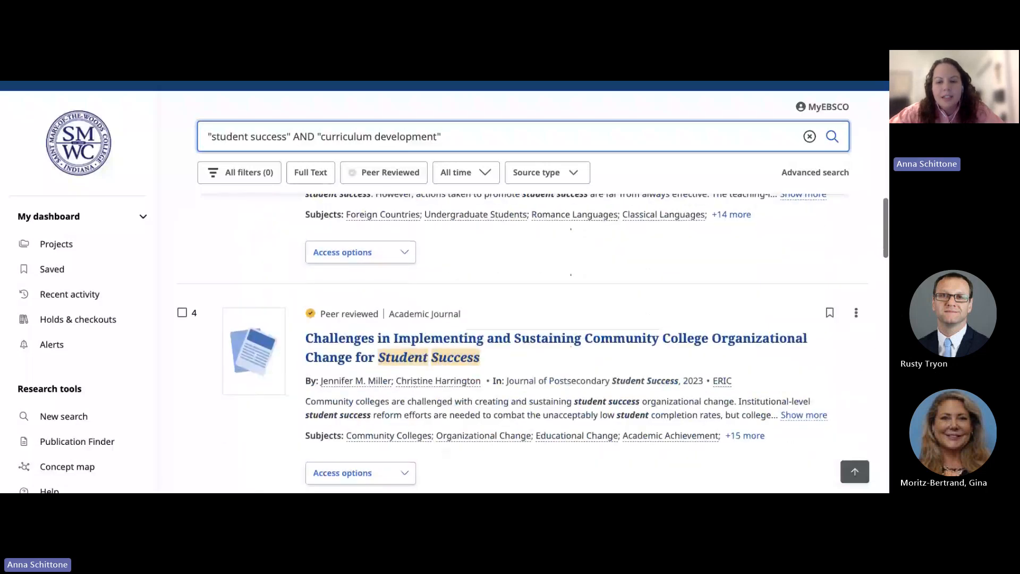
scroll(521, 302, down, 1)
scroll(521, 301, up, 7)
scroll(520, 301, up, 3)
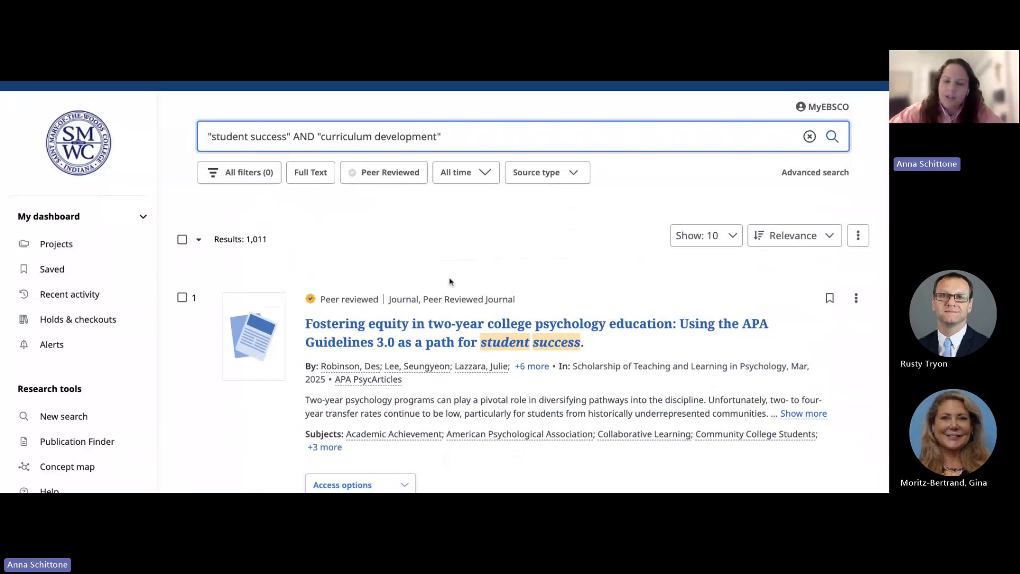
scroll(534, 385, down, 5)
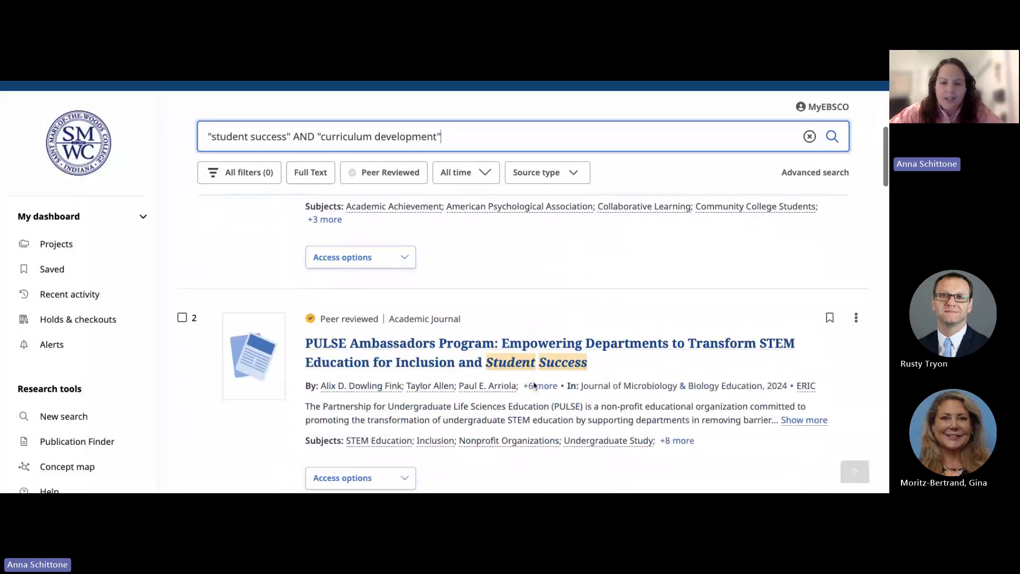
scroll(535, 386, down, 2)
scroll(533, 383, up, 6)
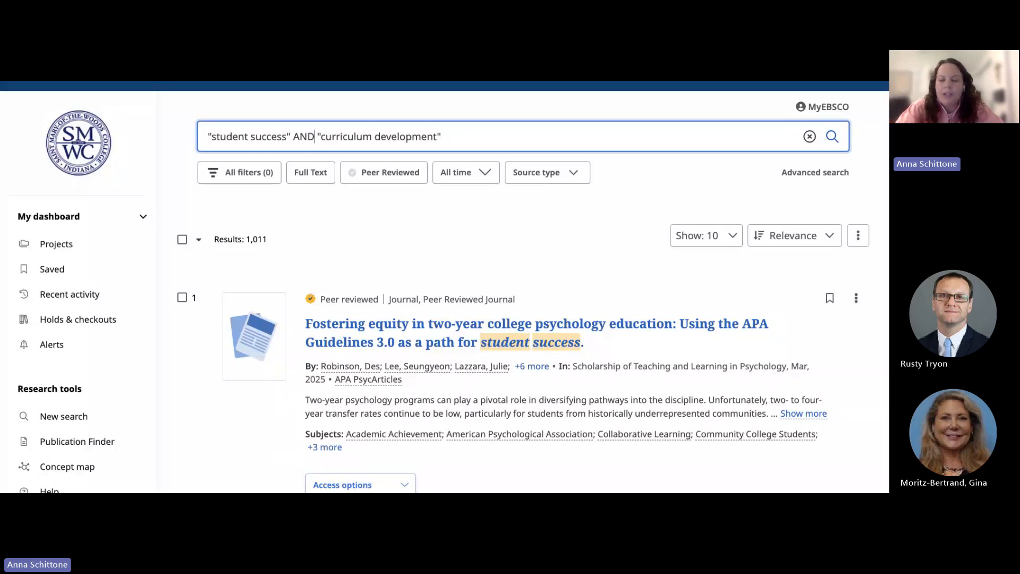
Replace AND with OR between the two quoted phrases in the query and rerun the search
key(BackSpace)
key(BackSpace)
key(BackSpace)
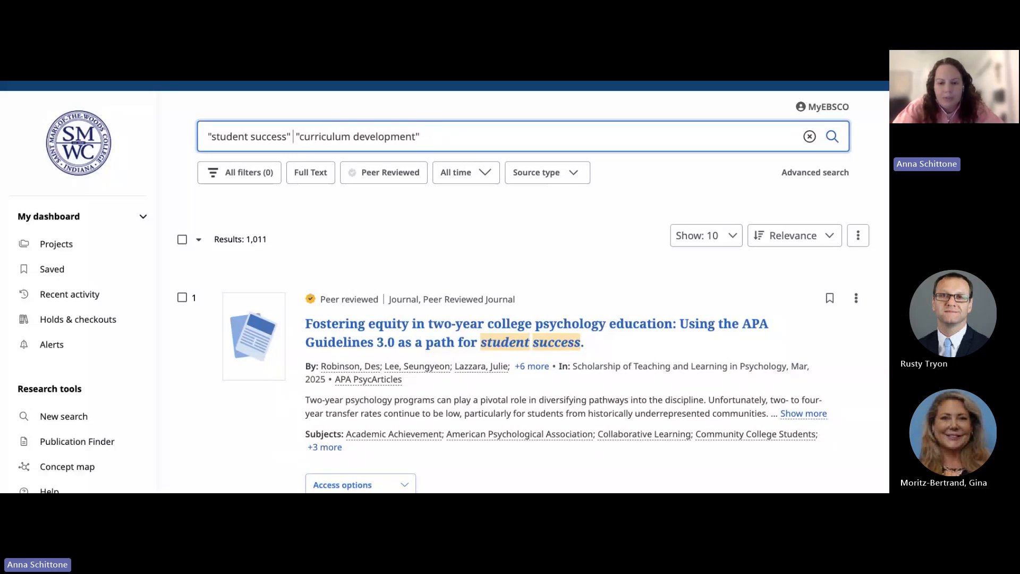
text(OR)
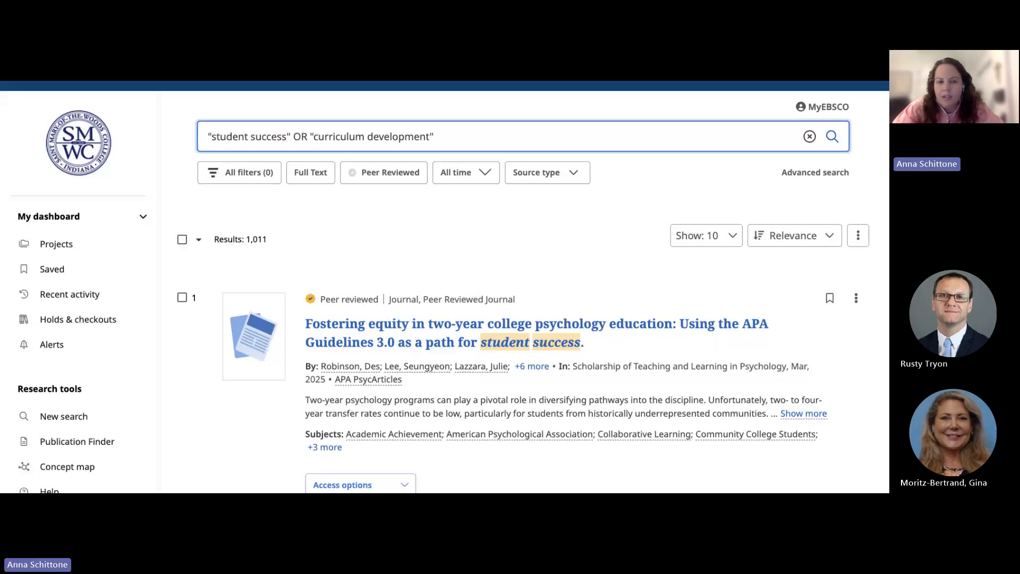
key(Return)
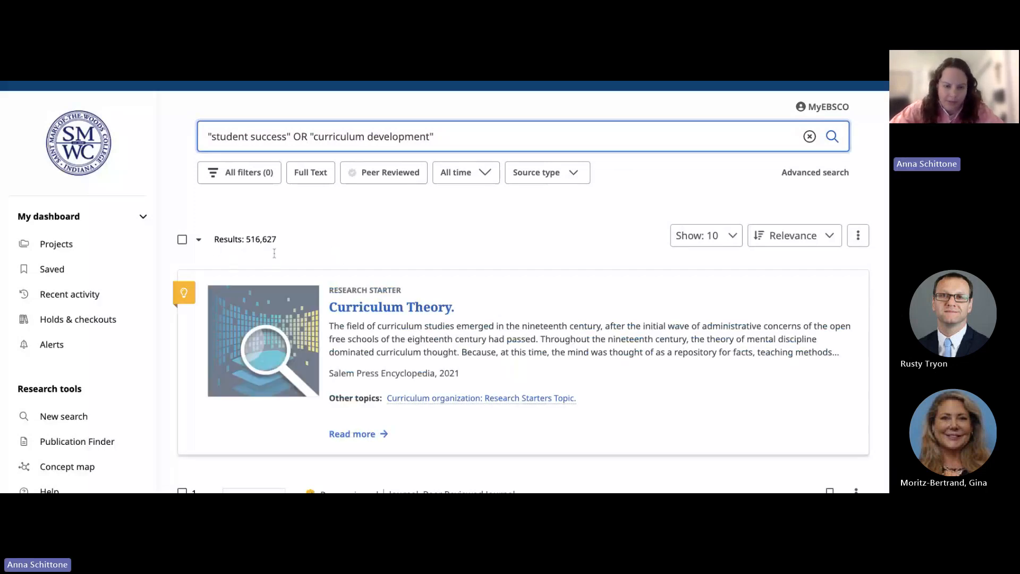
Examine the results of the OR search, checking which of the two phrases each article or dissertation covers
scroll(536, 297, down, 3)
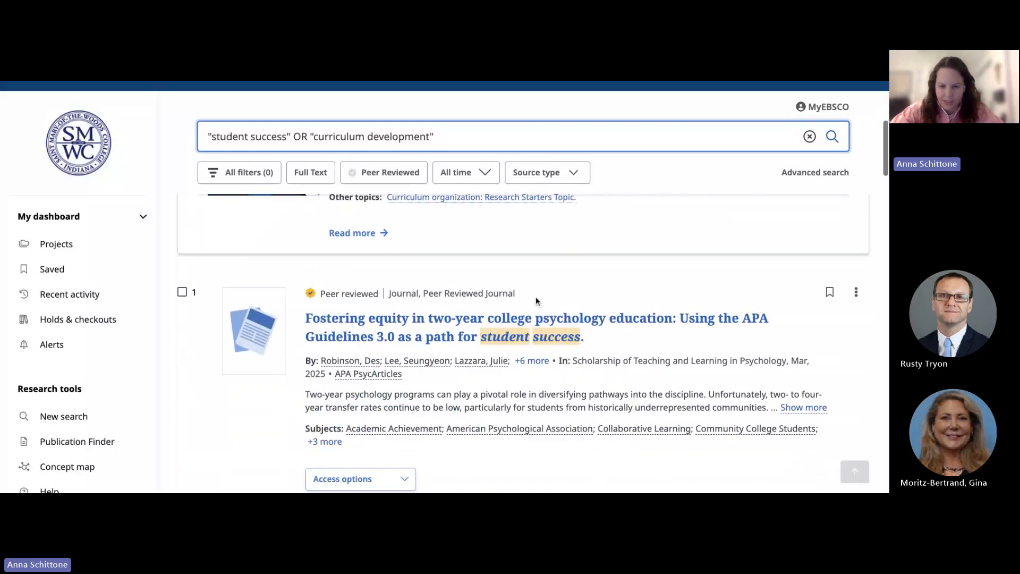
scroll(536, 297, down, 4)
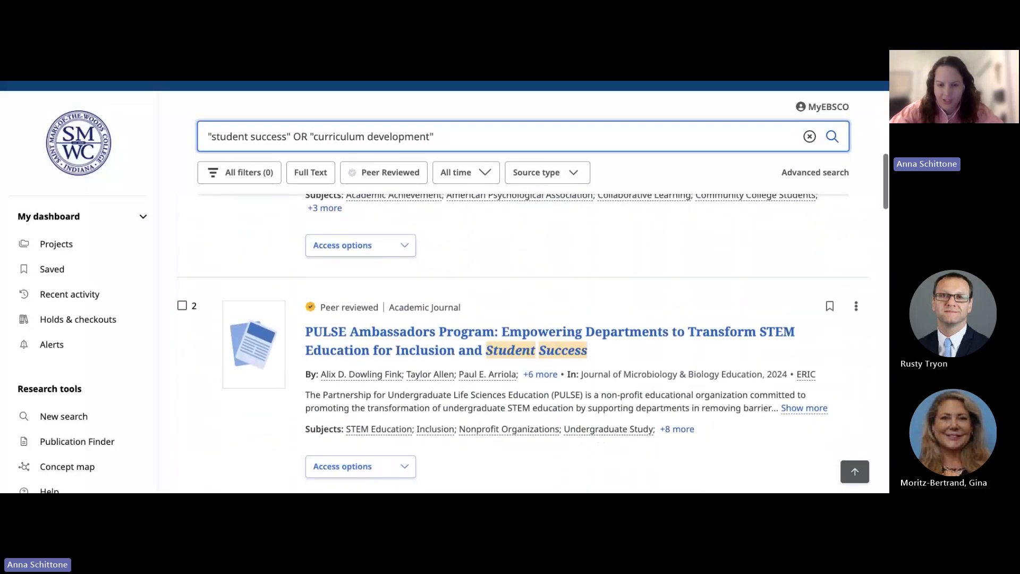
scroll(535, 297, down, 5)
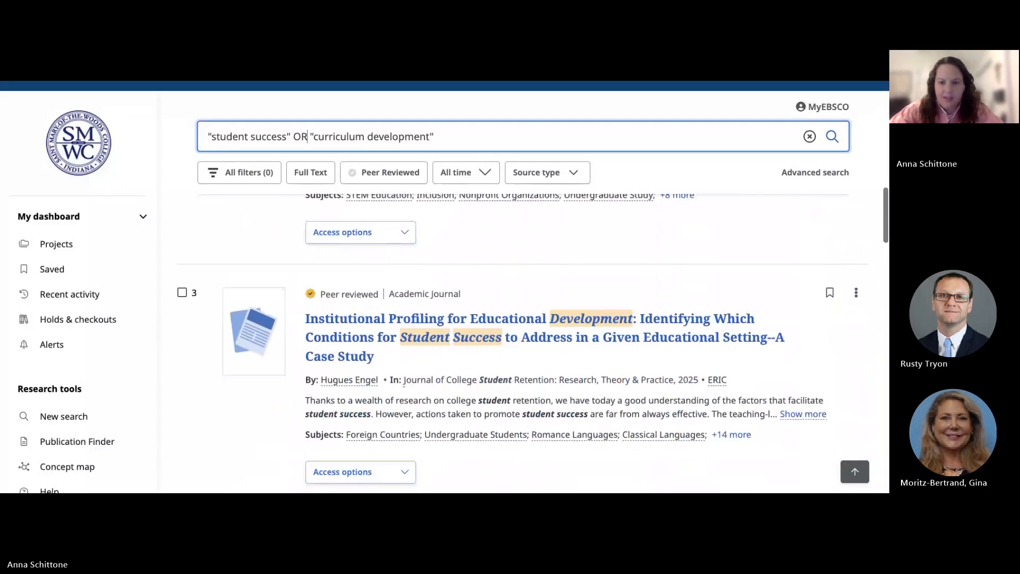
scroll(523, 339, down, 4)
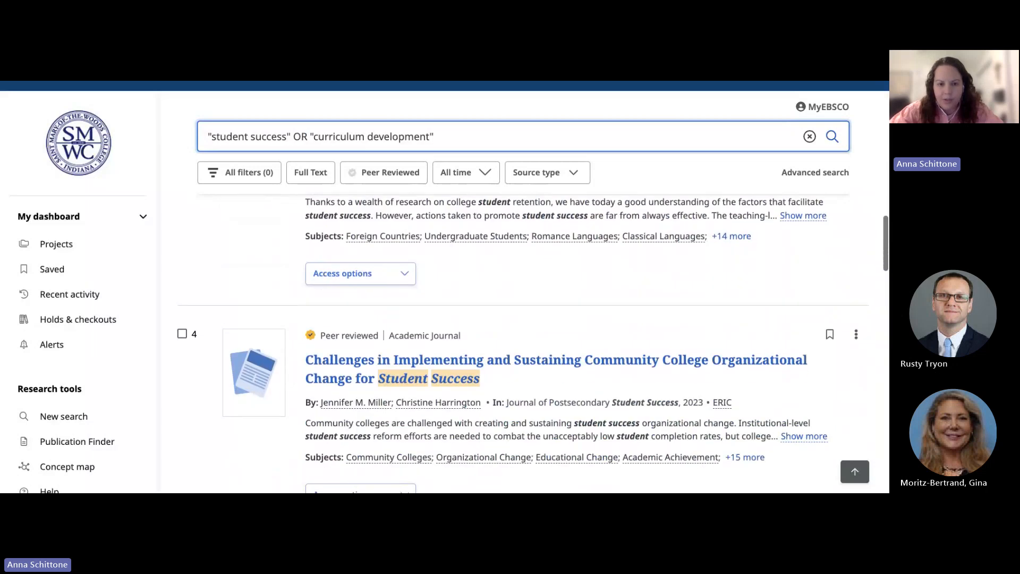
scroll(523, 340, down, 4)
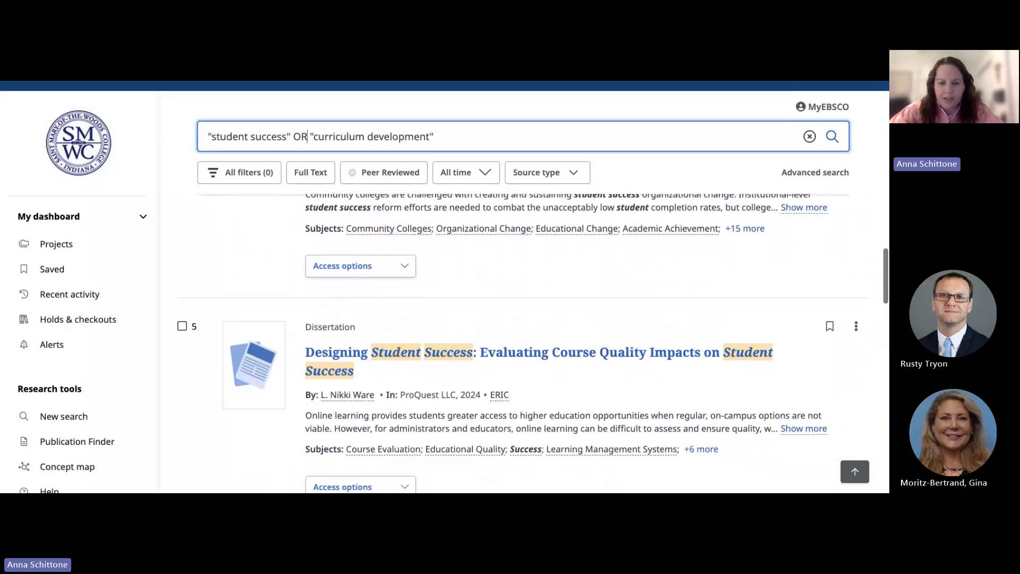
scroll(533, 343, down, 4)
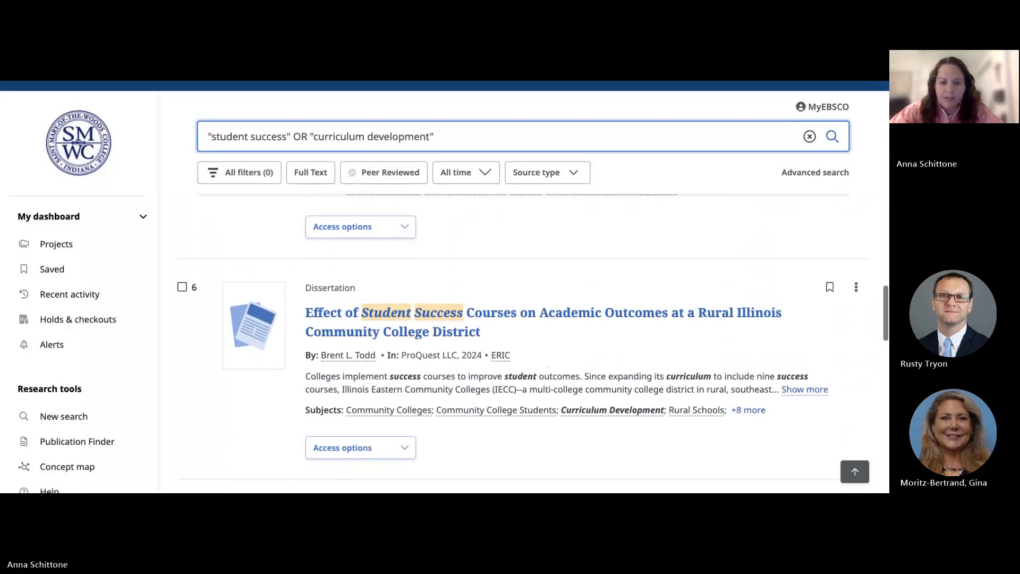
scroll(532, 343, down, 7)
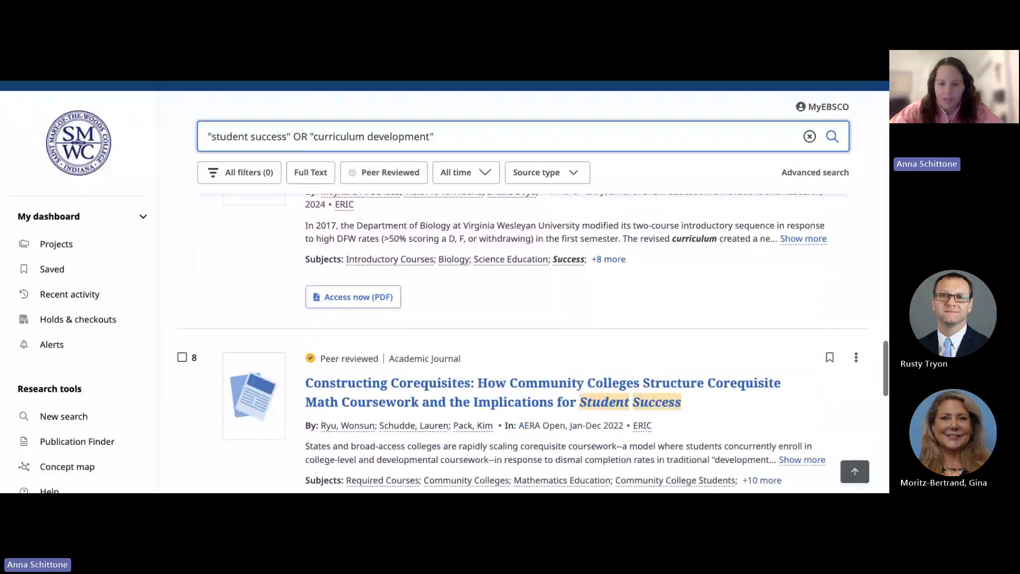
Replace OR with NOT between the two quoted phrases in the query and rerun the search
scroll(532, 343, down, 4)
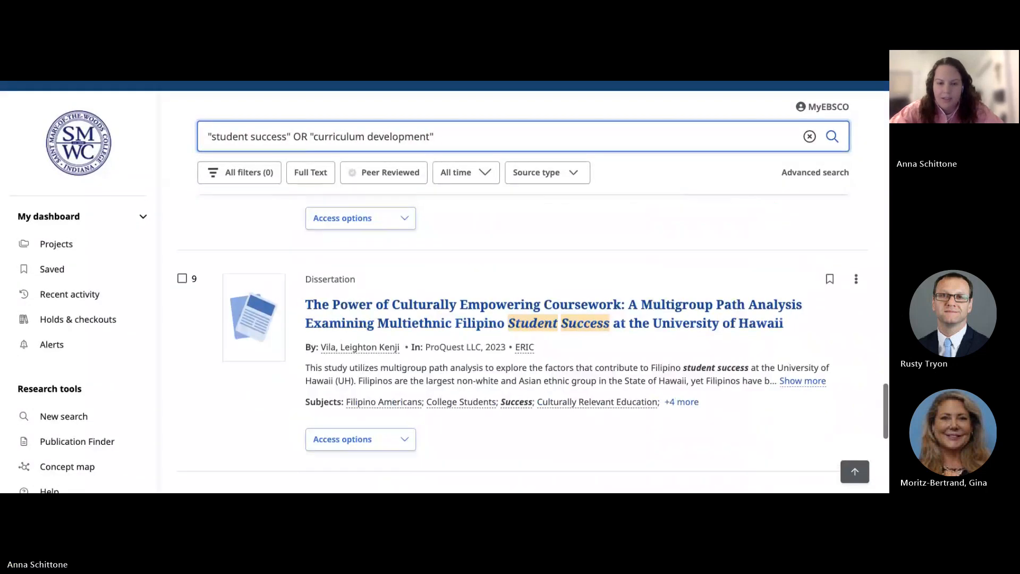
scroll(533, 343, up, 20)
scroll(532, 343, up, 17)
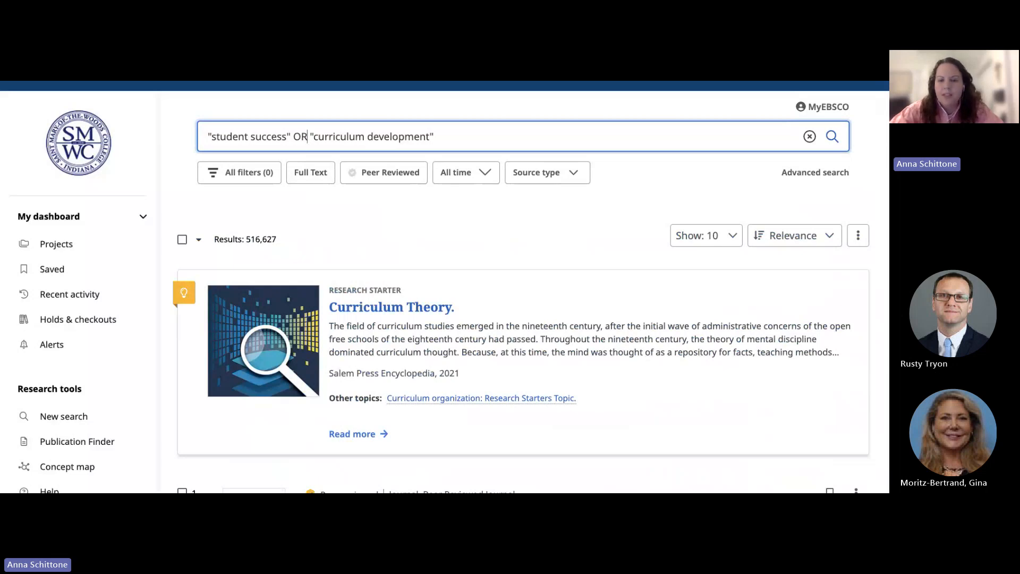
key(BackSpace)
key(BackSpace)
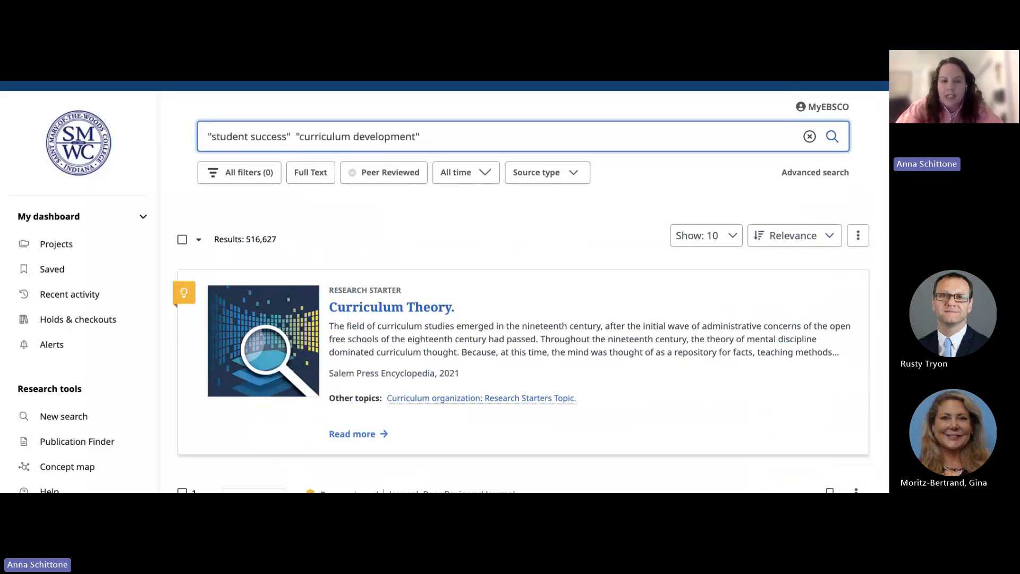
text(NOT)
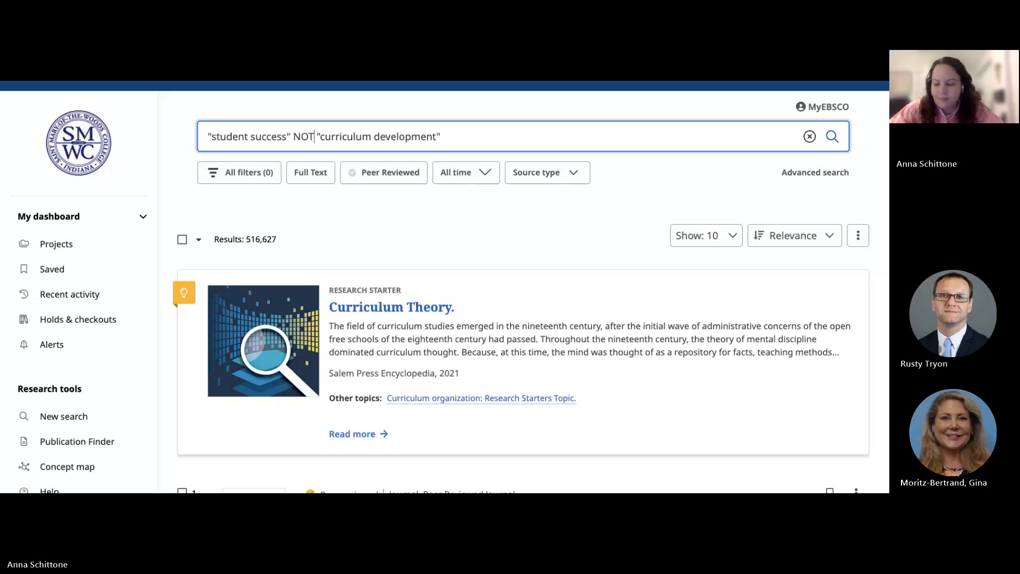
key(Return)
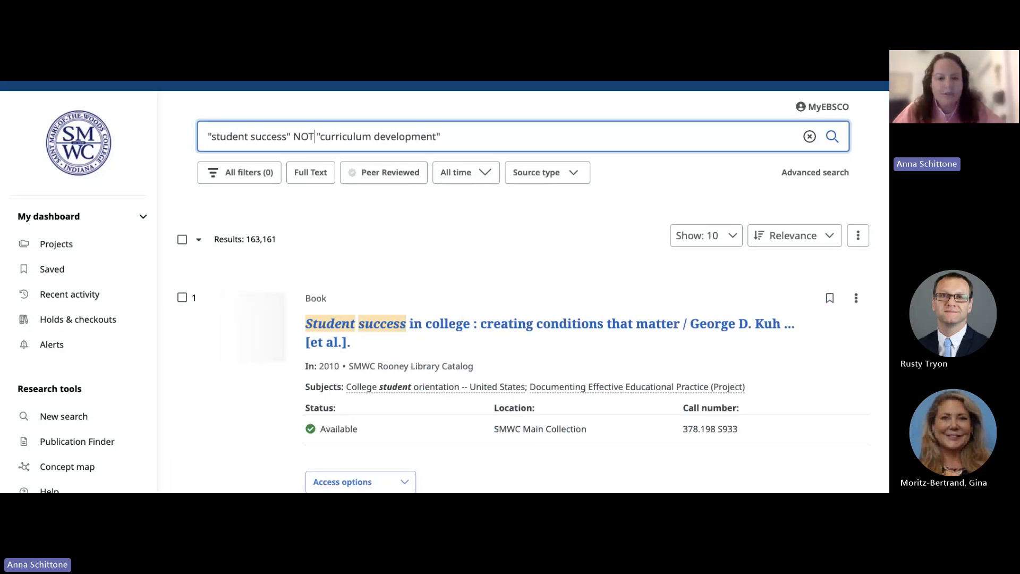
Examine the results of the NOT search, checking which phrase appears in the titles and descriptions
scroll(523, 343, down, 1)
scroll(523, 343, down, 4)
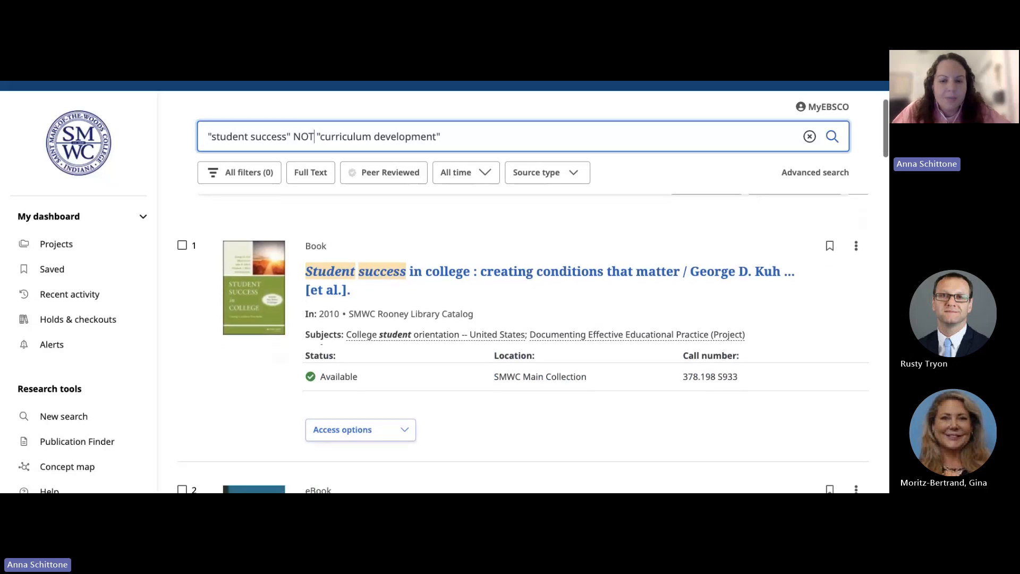
scroll(524, 343, down, 1)
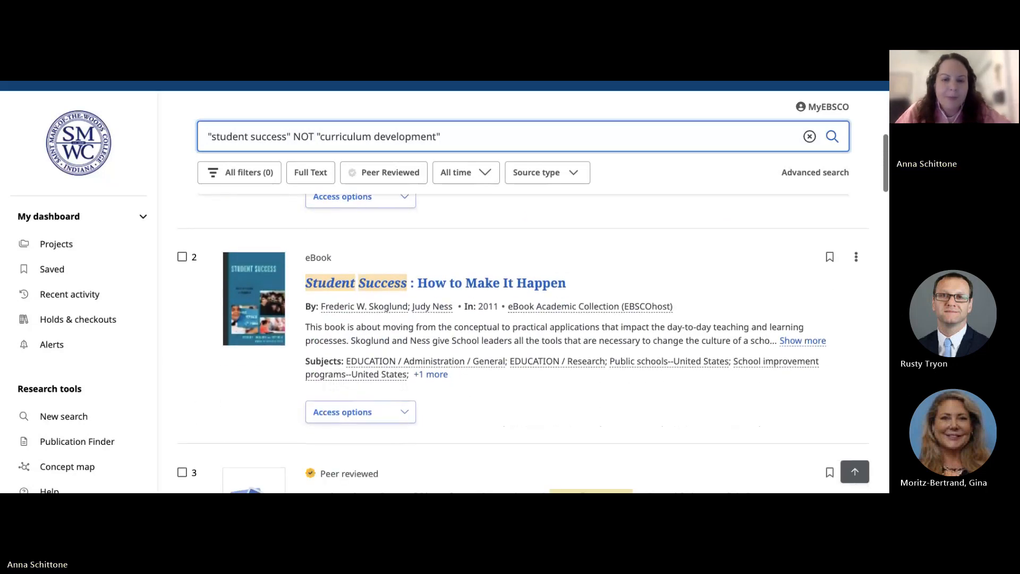
scroll(523, 343, down, 7)
scroll(215, 207, up, 10)
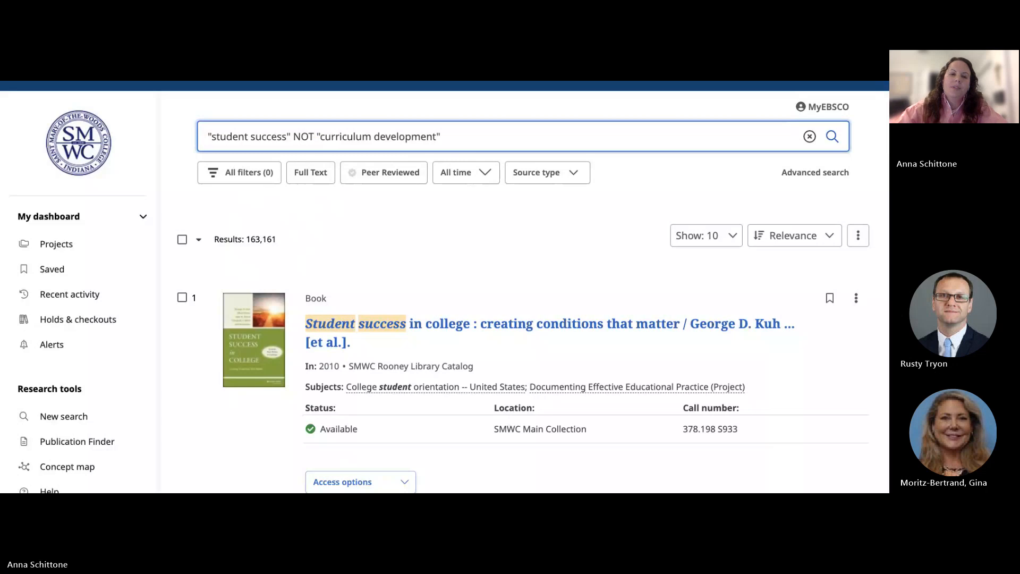
Switch to the advanced search form and replace the existing query with the truncated term educat*
click(813, 179)
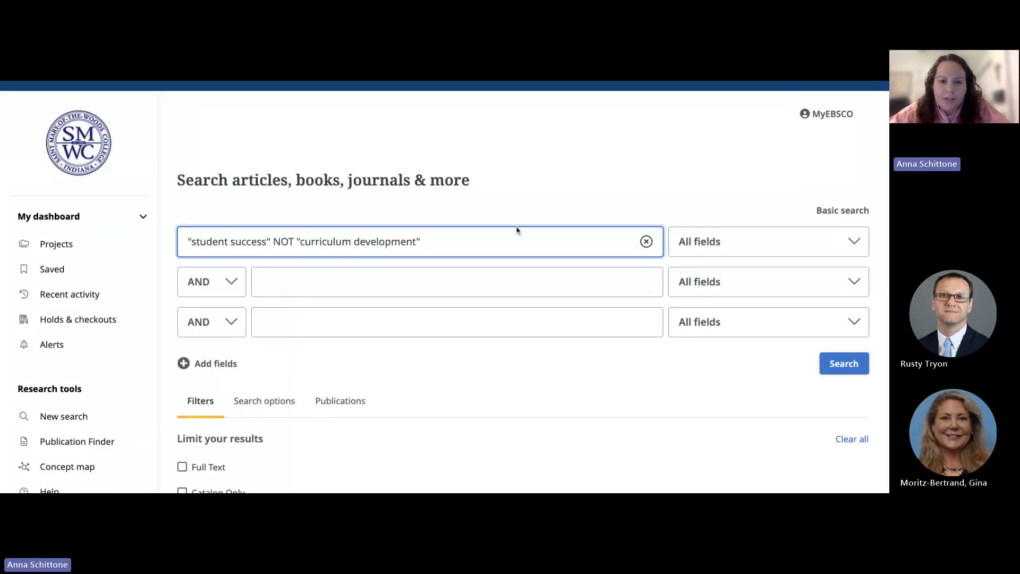
click(645, 242)
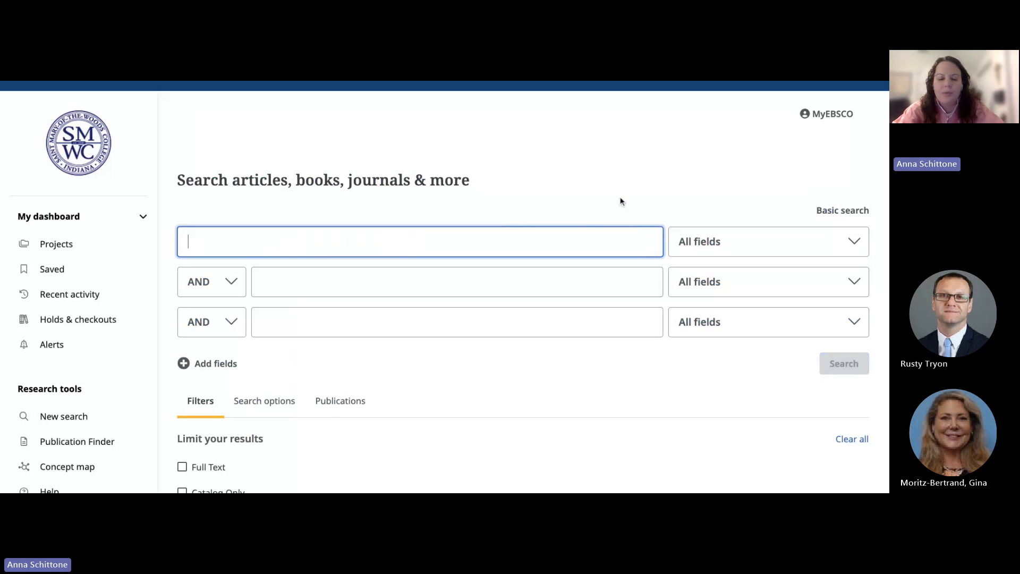
text(edu)
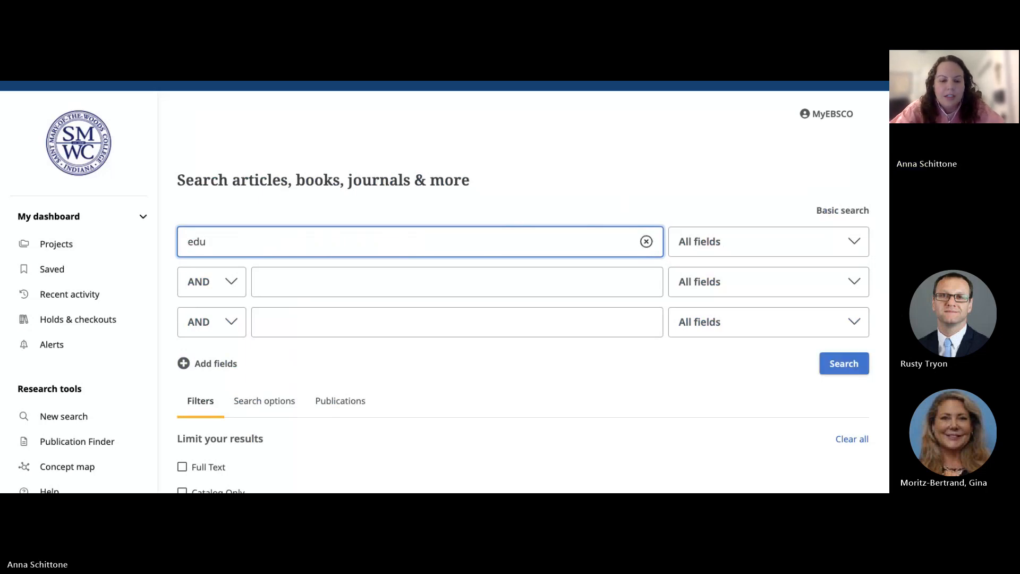
text(cat*)
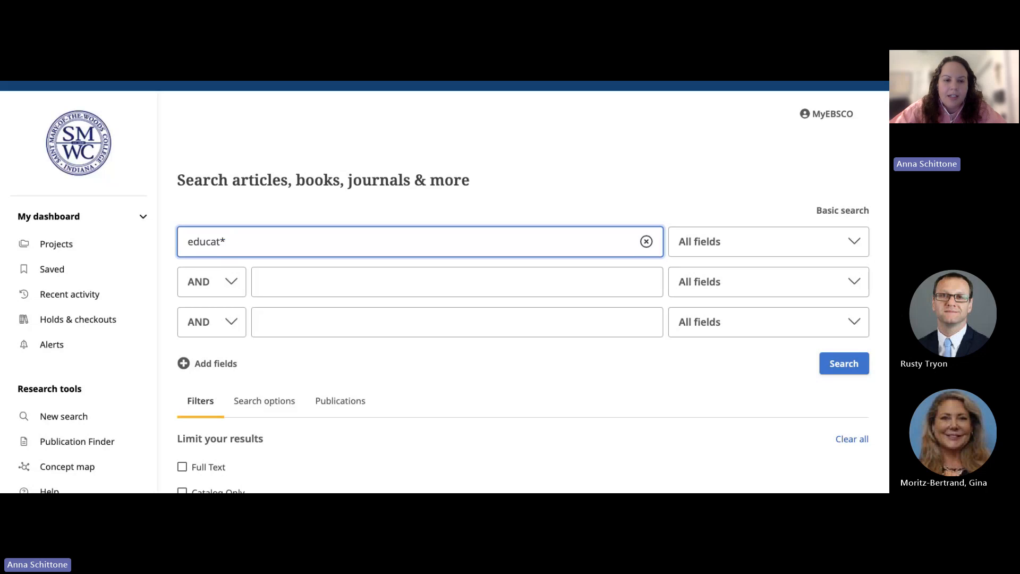
Add the quoted phrase "curriculum development" as the second term, joined with AND, and run the search
click(539, 279)
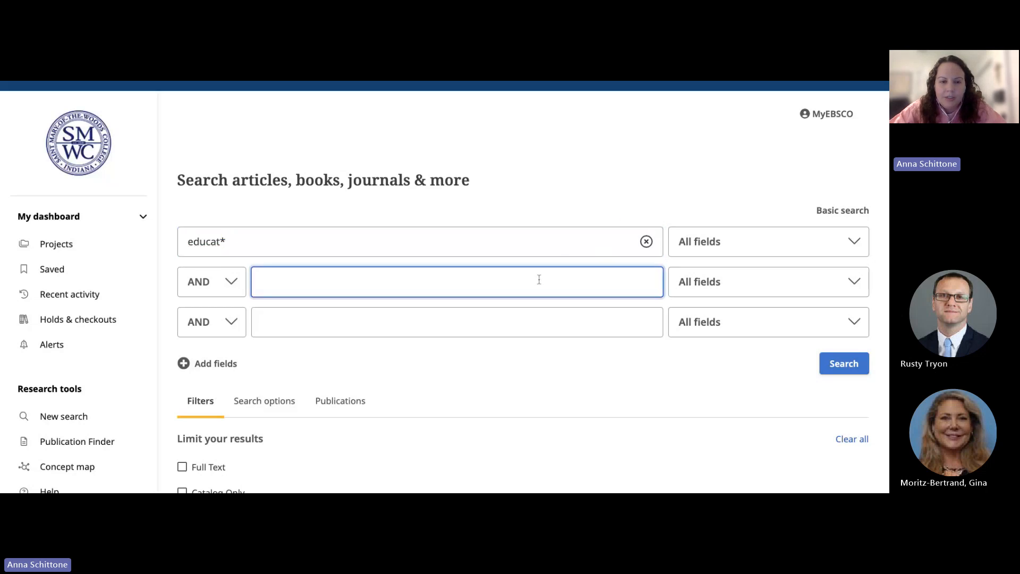
text("cu)
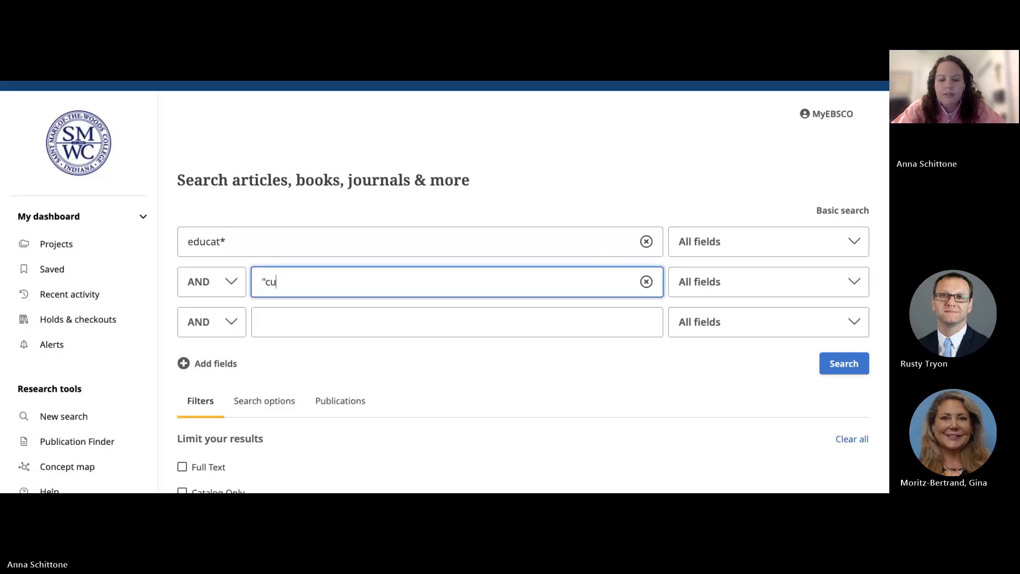
text(rriculum de)
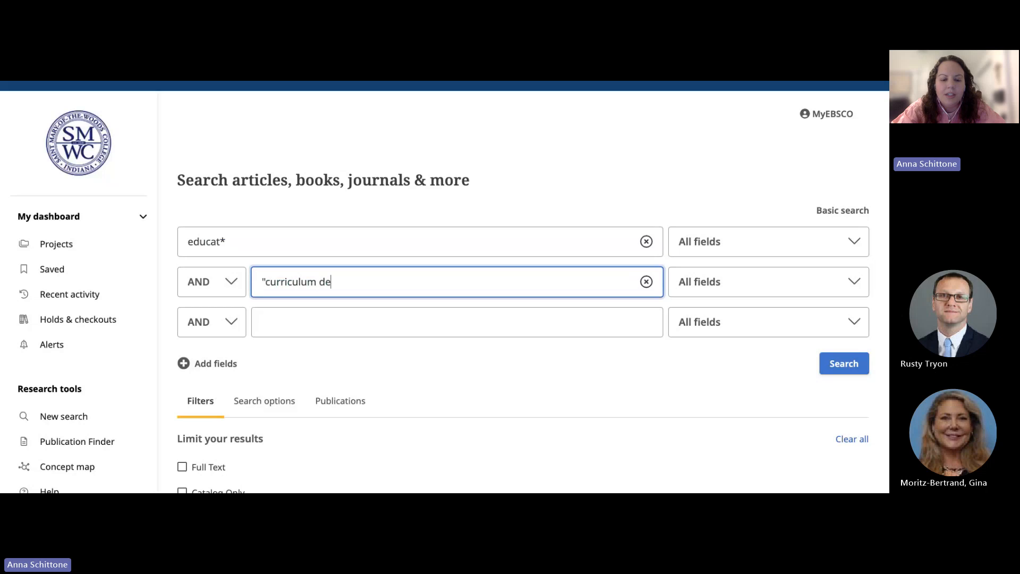
text(velopement)
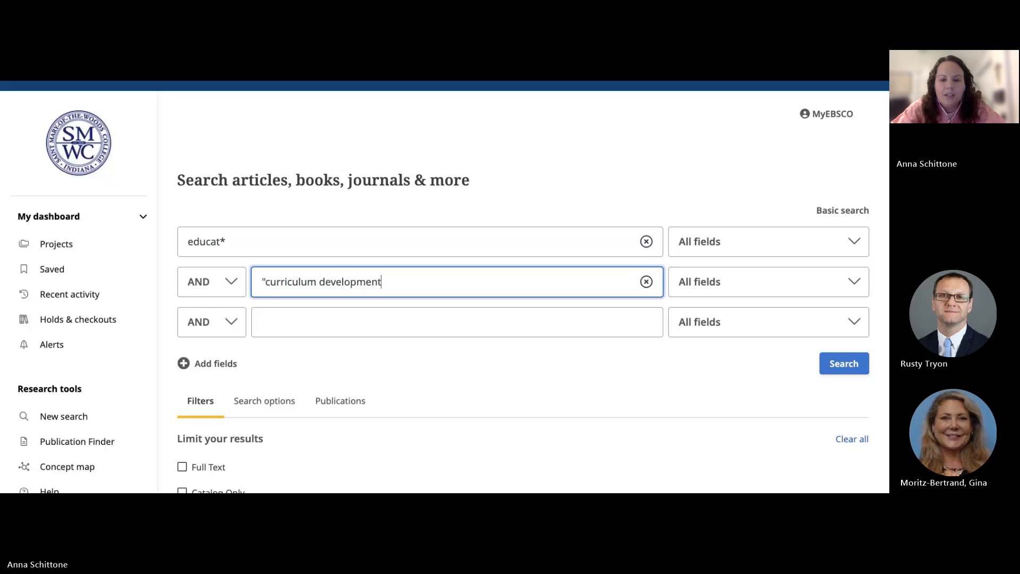
text(")
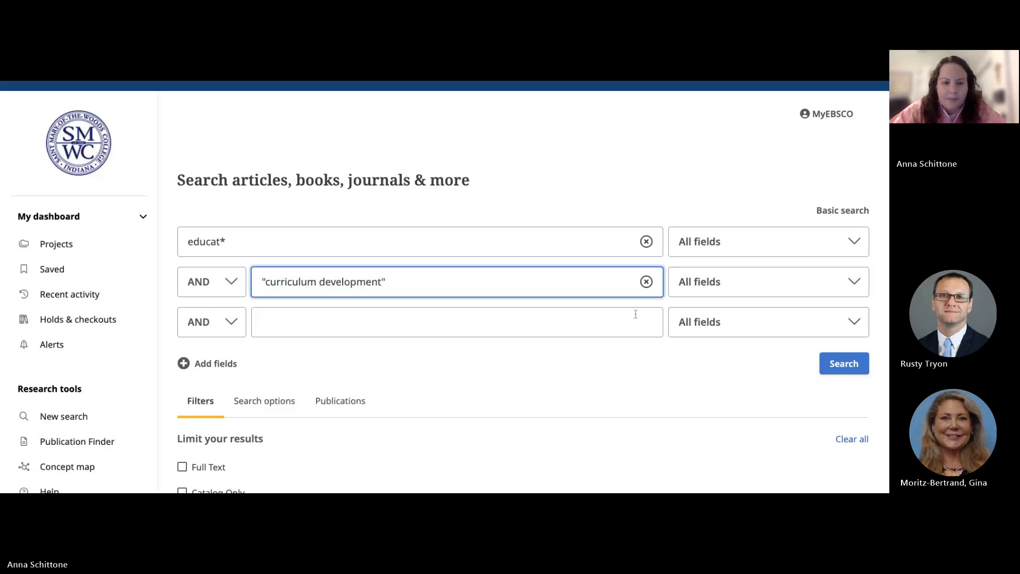
click(844, 368)
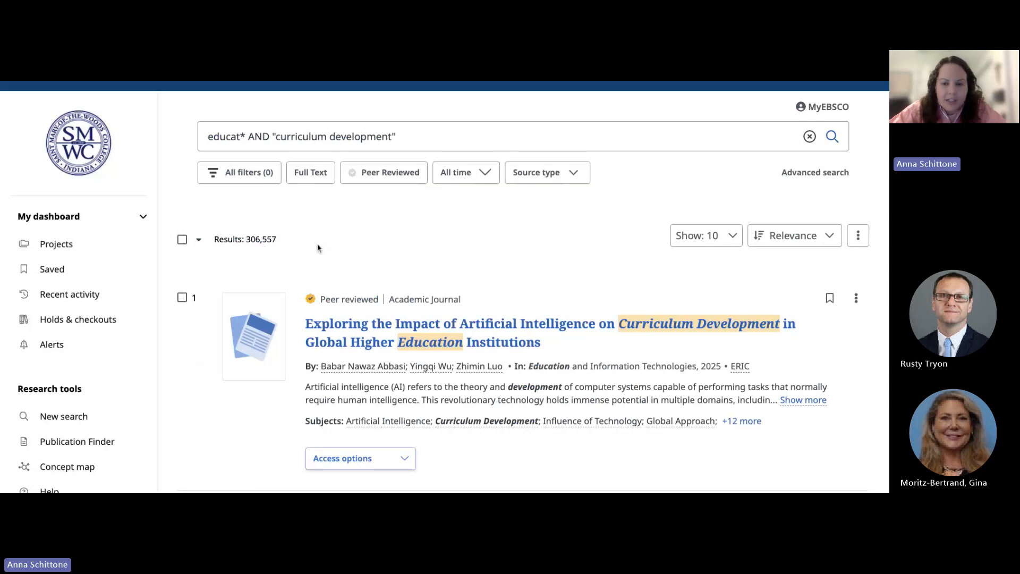
Replace educat* with the quoted word "educate" in the query, keeping AND "curriculum development", and rerun the search
click(245, 137)
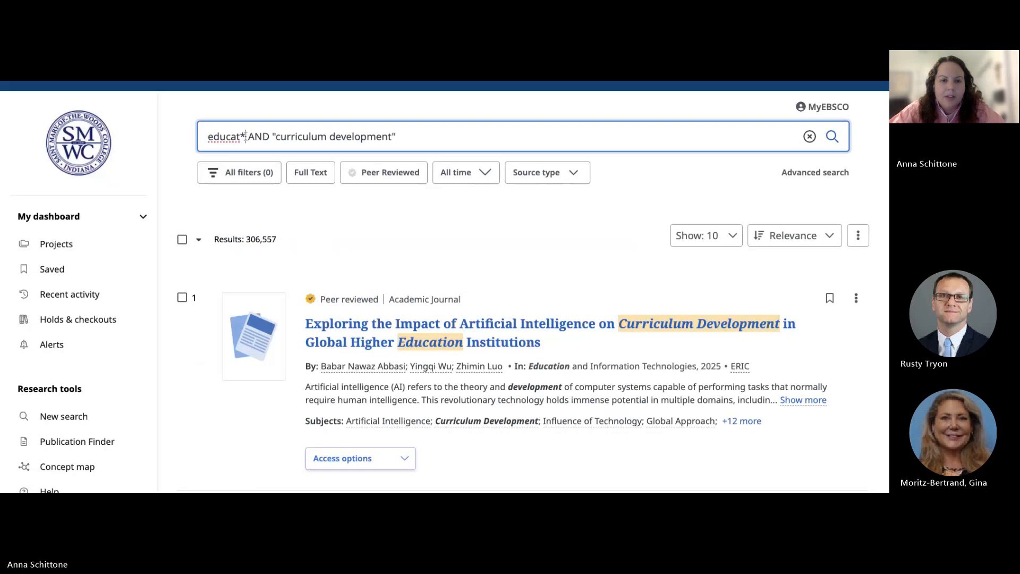
key(BackSpace)
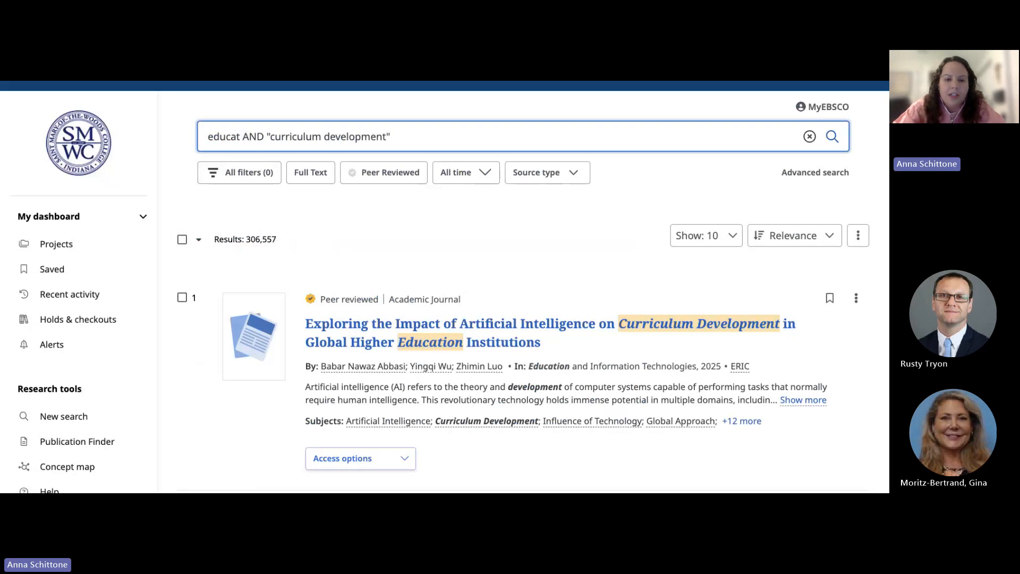
text(ion)
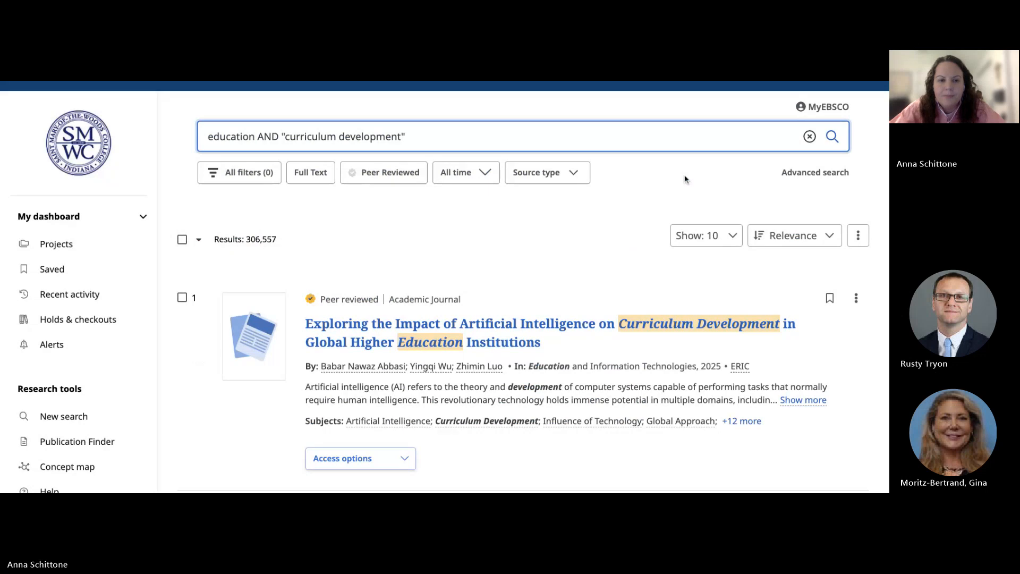
key(BackSpace)
key(BackSpace)
key(BackSpace)
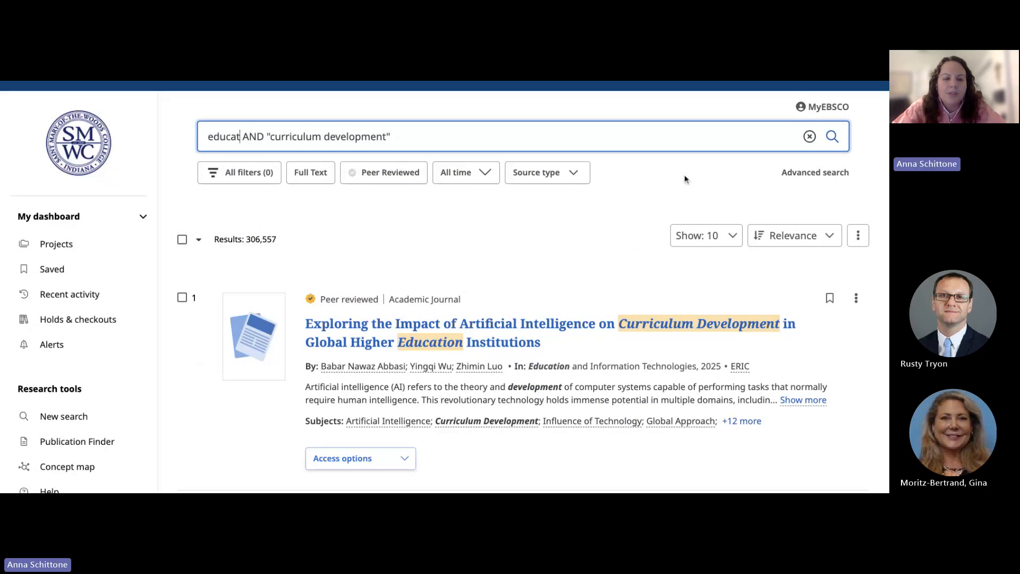
text(e)
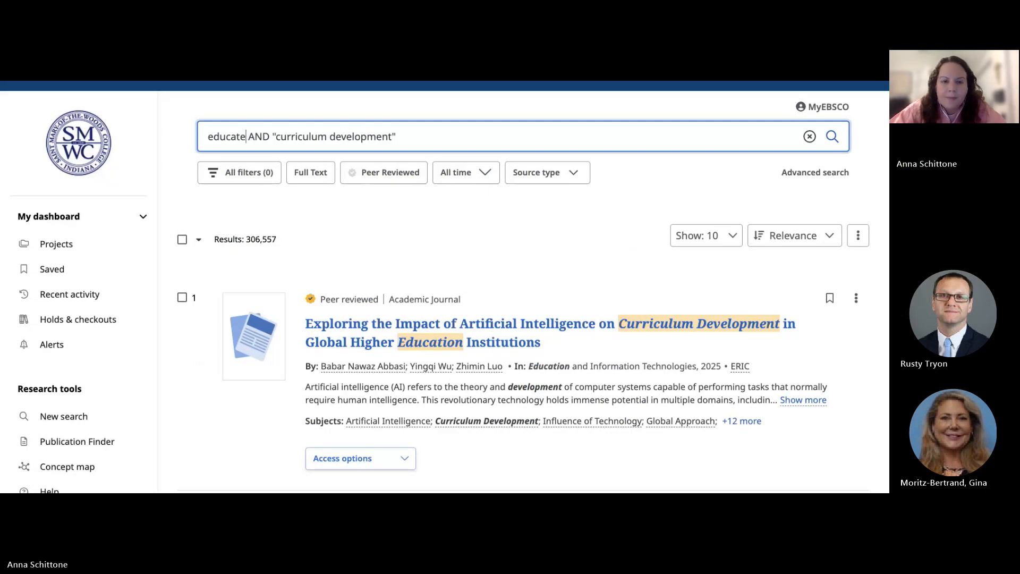
text(")
key(Left)
key(Left)
key(Left)
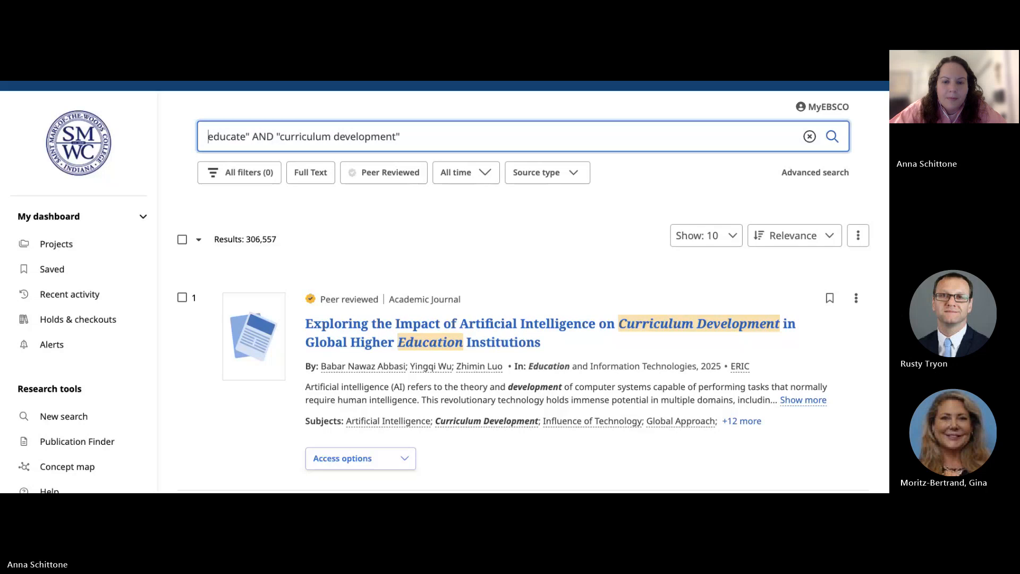
text(")
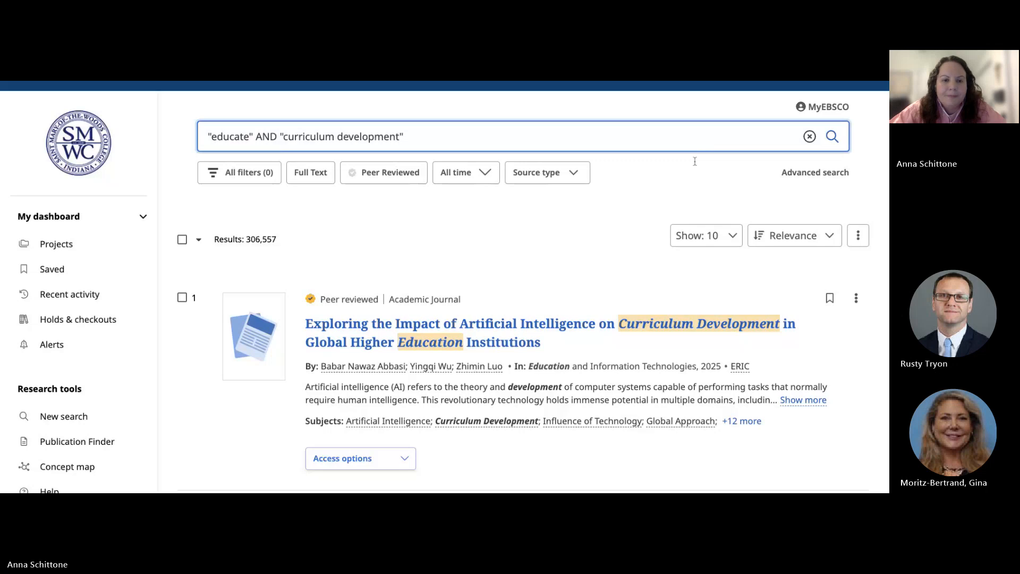
key(Return)
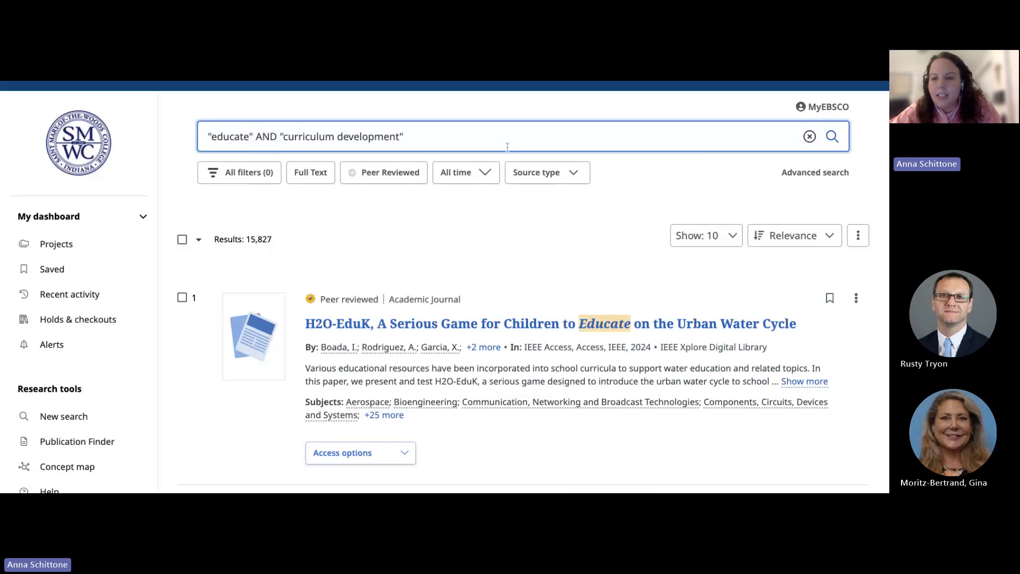
Return to the advanced search form and clear the whole previous query from the first term field
click(822, 180)
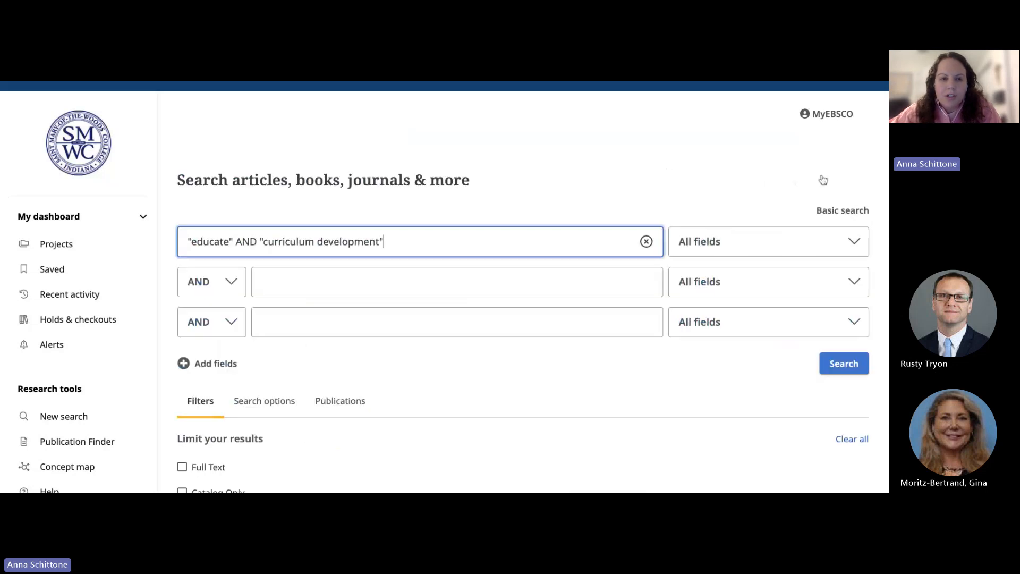
click(231, 243)
key(BackSpace)
key(BackSpace)
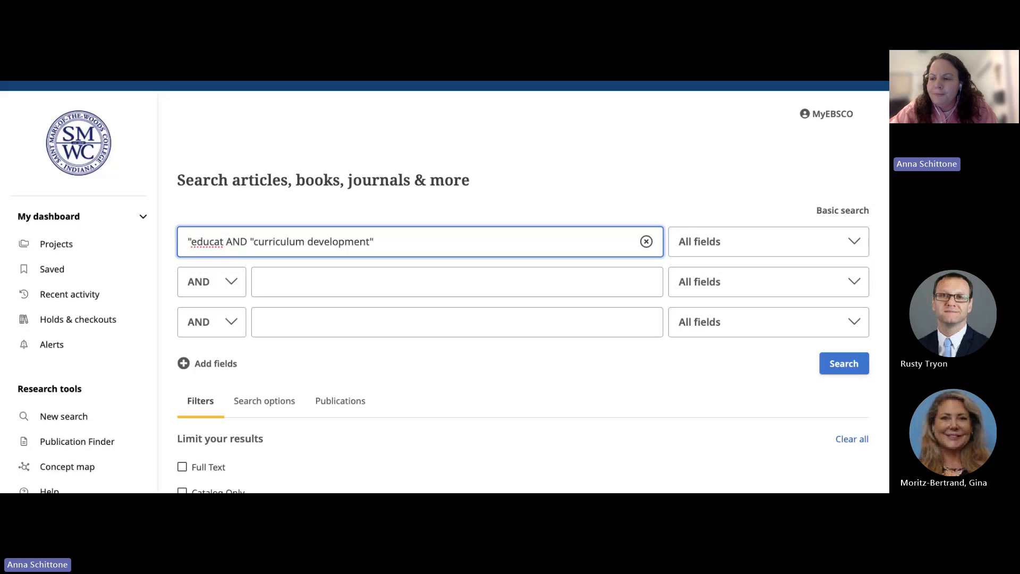
key(BackSpace)
key(BackSpace)
key(BackSpace)
key(BackSpace)
key(BackSpace)
key(BackSpace)
key(BackSpace)
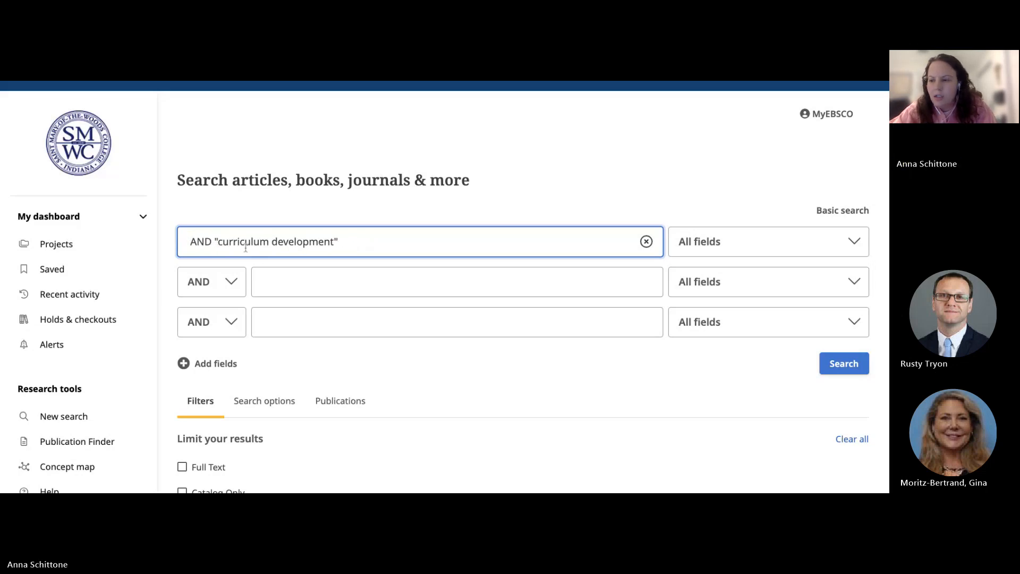
click(344, 243)
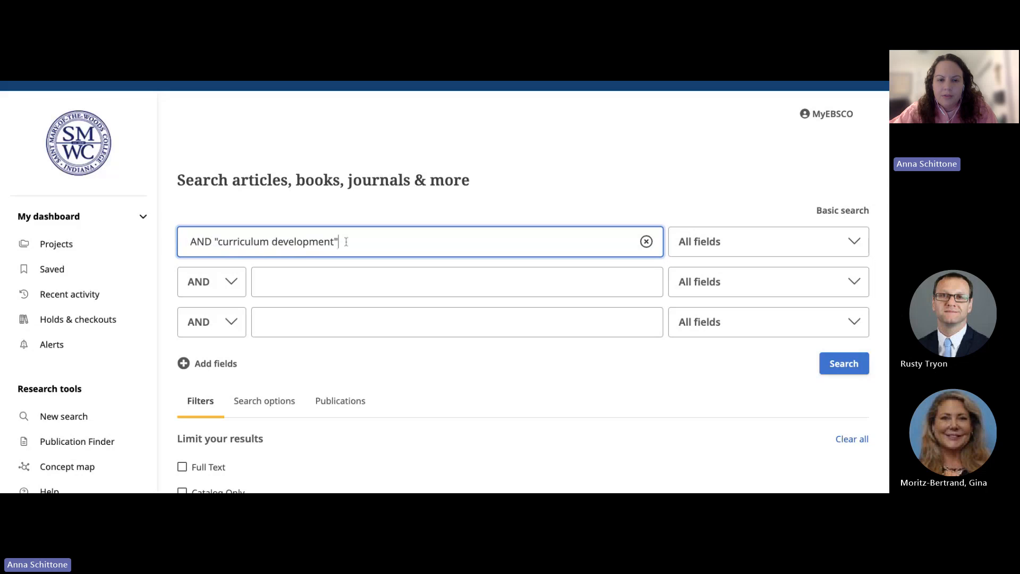
key(BackSpace)
key(BackSpace)
key(BackSpace)
key(BackSpace)
key(BackSpace)
key(BackSpace)
key(BackSpace)
key(BackSpace)
key(BackSpace)
key(BackSpace)
key(BackSpace)
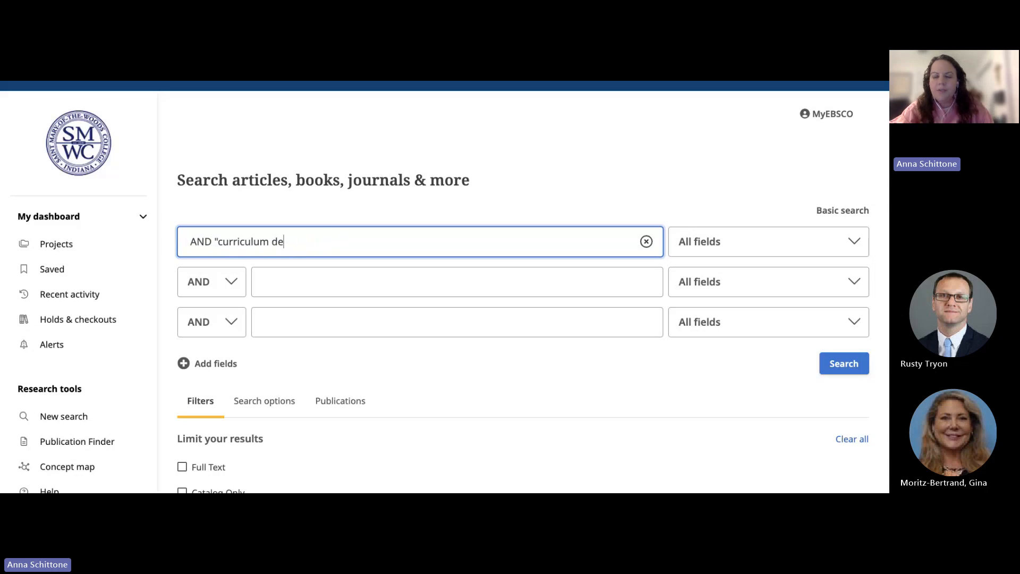
key(BackSpace)
key(BackSpace)
key(BackSpace)
key(BackSpace)
key(BackSpace)
key(BackSpace)
key(BackSpace)
key(BackSpace)
key(BackSpace)
key(BackSpace)
key(BackSpace)
key(BackSpace)
key(BackSpace)
key(BackSpace)
key(BackSpace)
key(BackSpace)
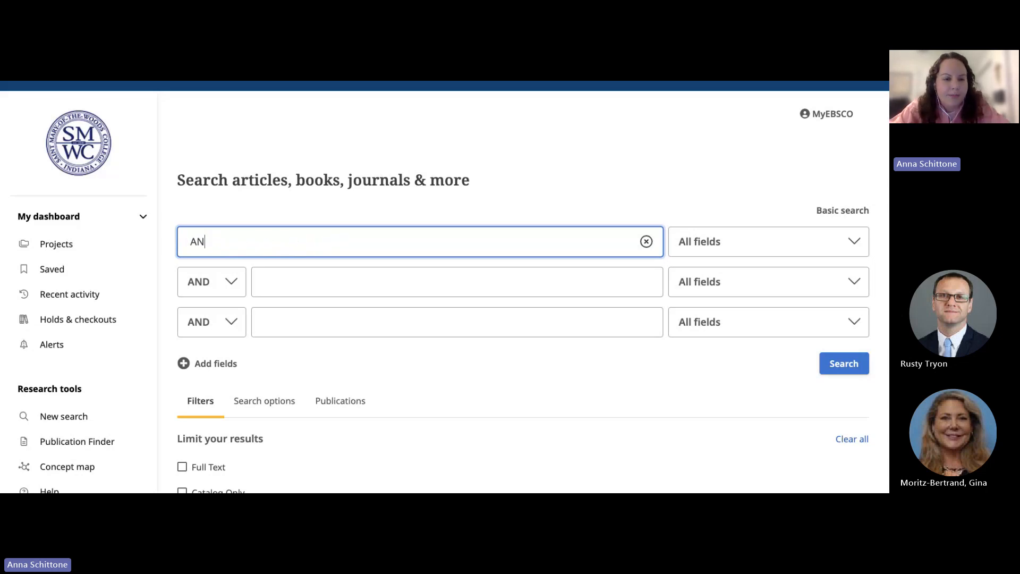
Fill the three search terms with wom!n, curriculum development and education, all joined with AND
text(wo)
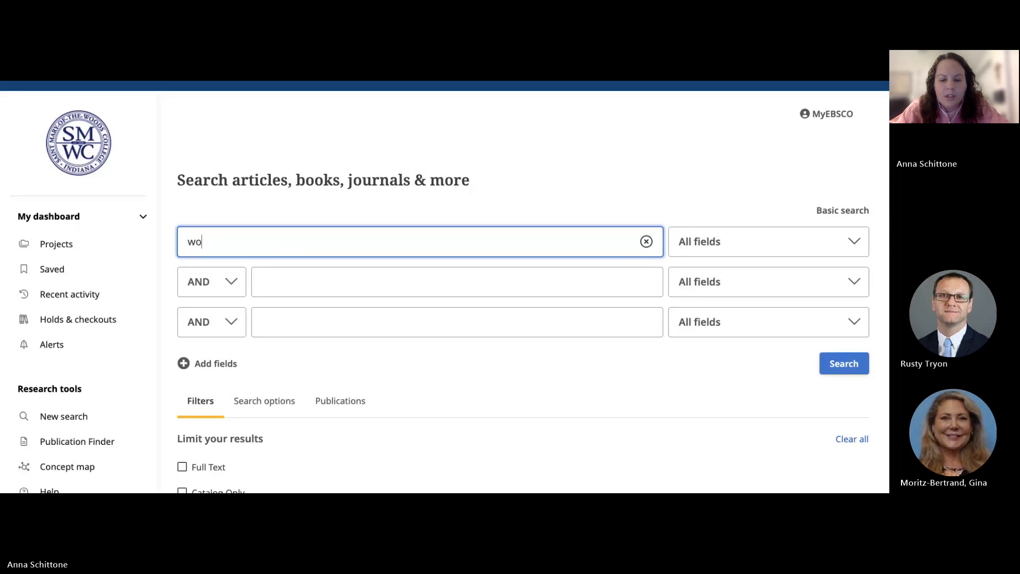
text(m!n)
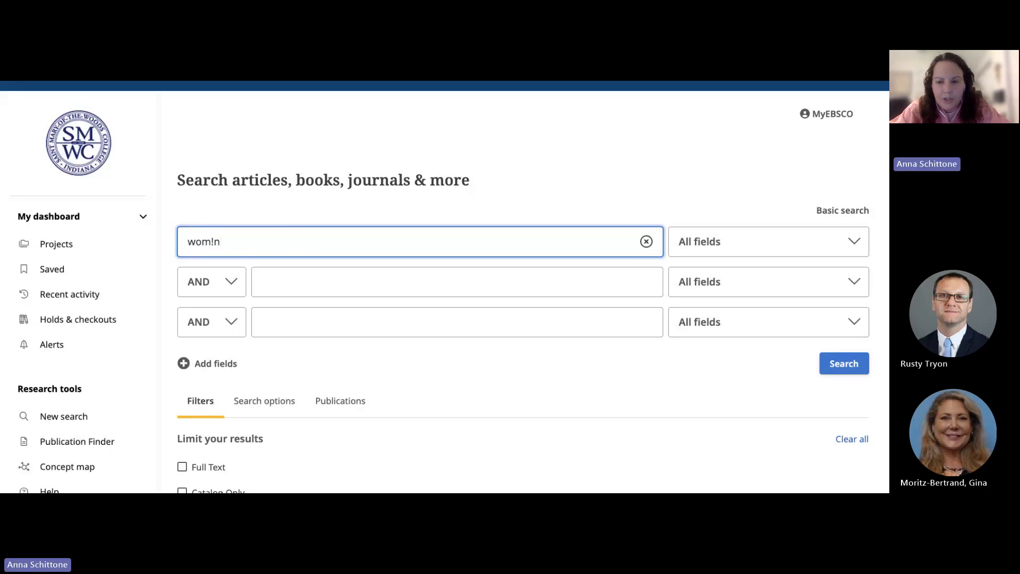
click(368, 280)
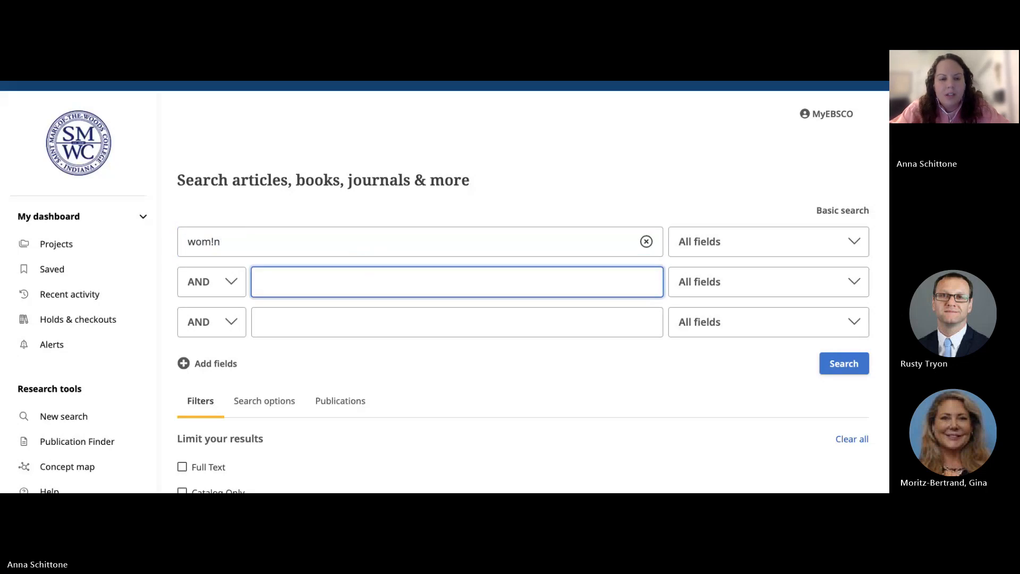
text(curr)
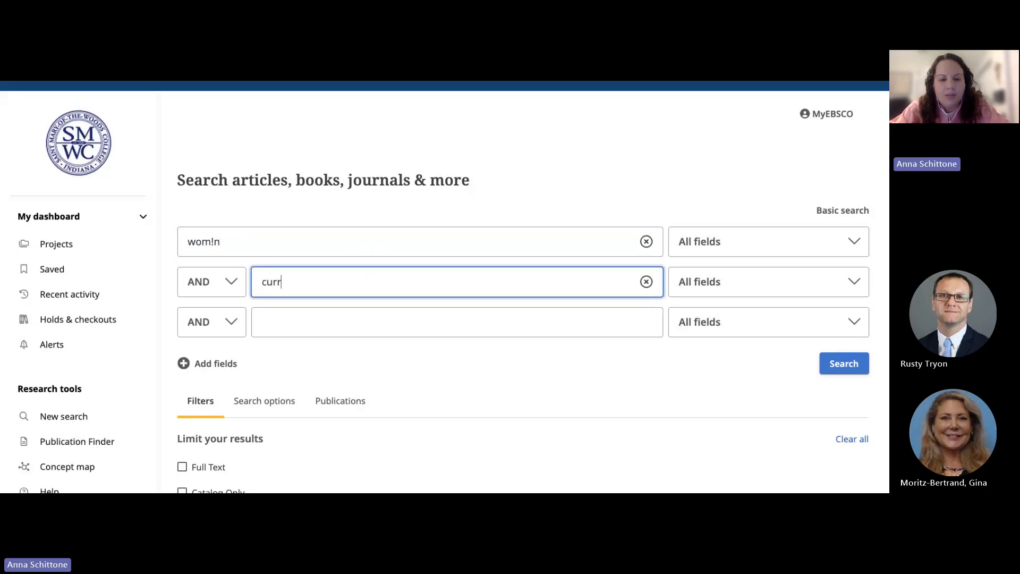
text(iculum development)
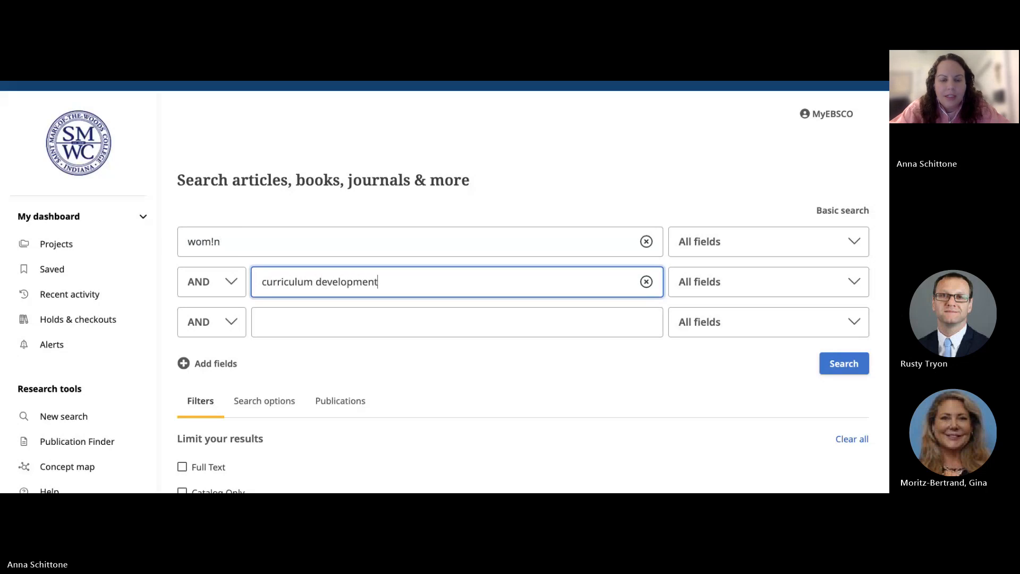
click(314, 322)
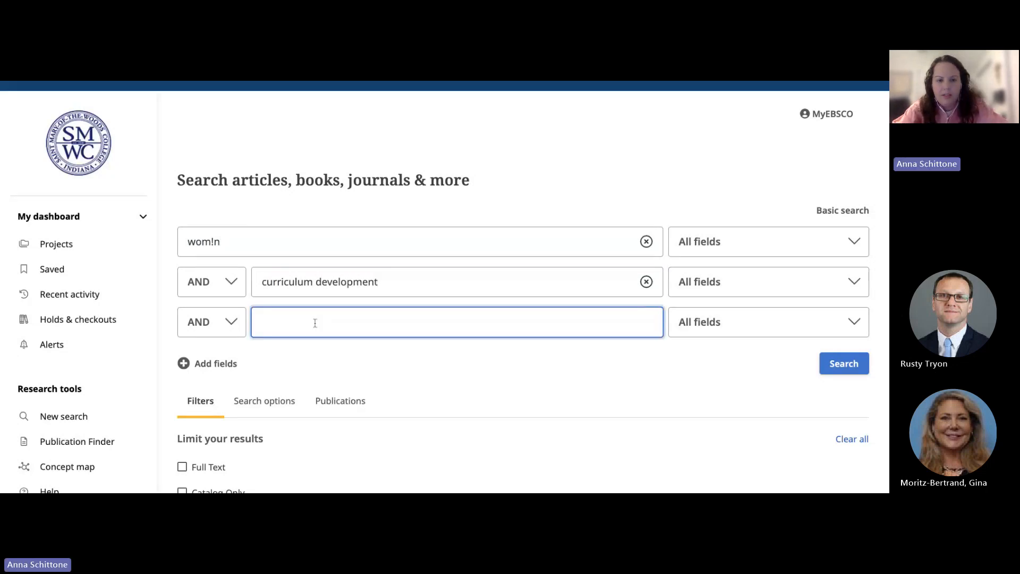
text(cducation)
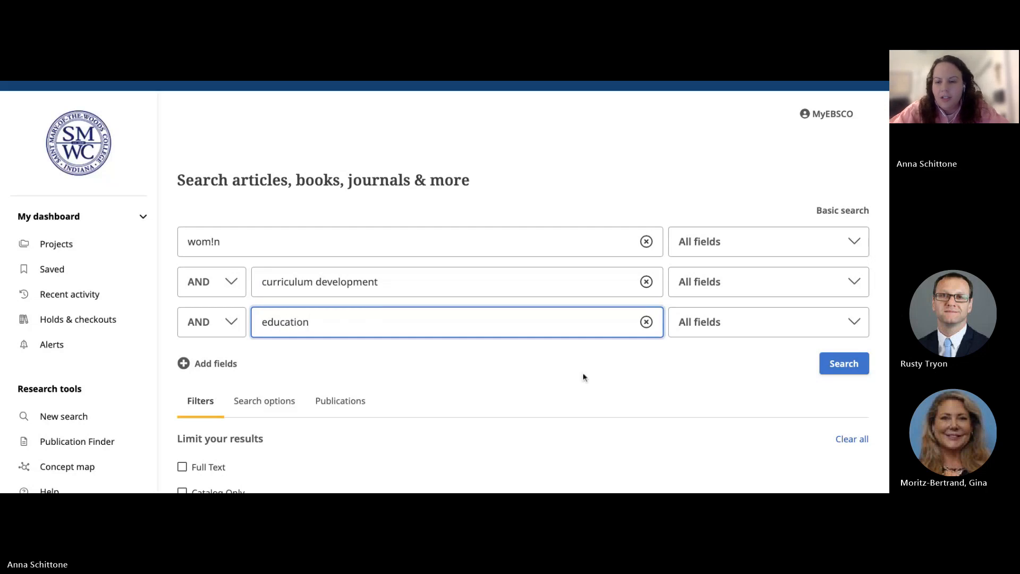
Point out the wildcard term wom!n and run the three-term search
click(219, 242)
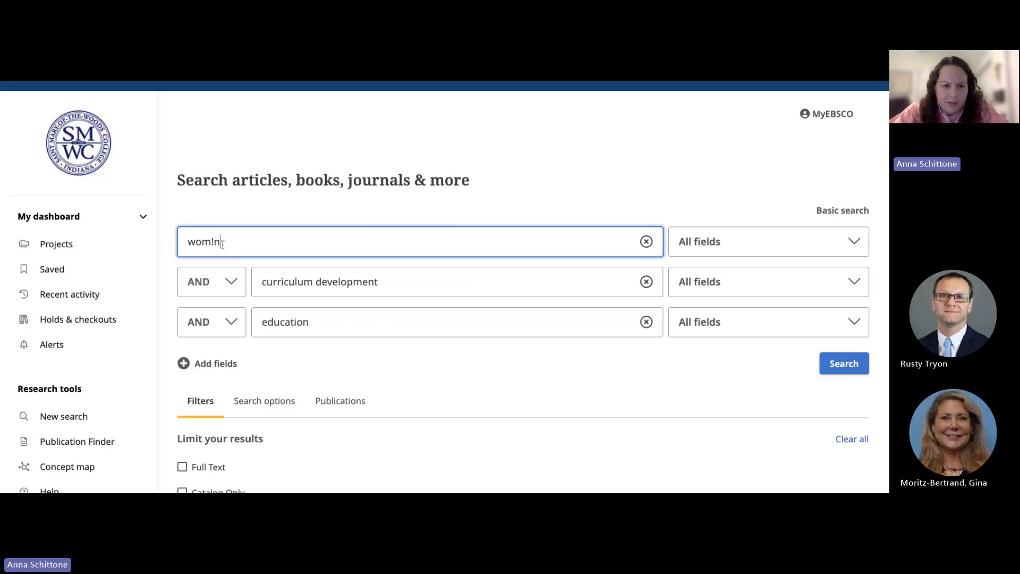
triple_click(222, 244)
double_click(222, 245)
triple_click(222, 244)
double_click(222, 245)
click(222, 243)
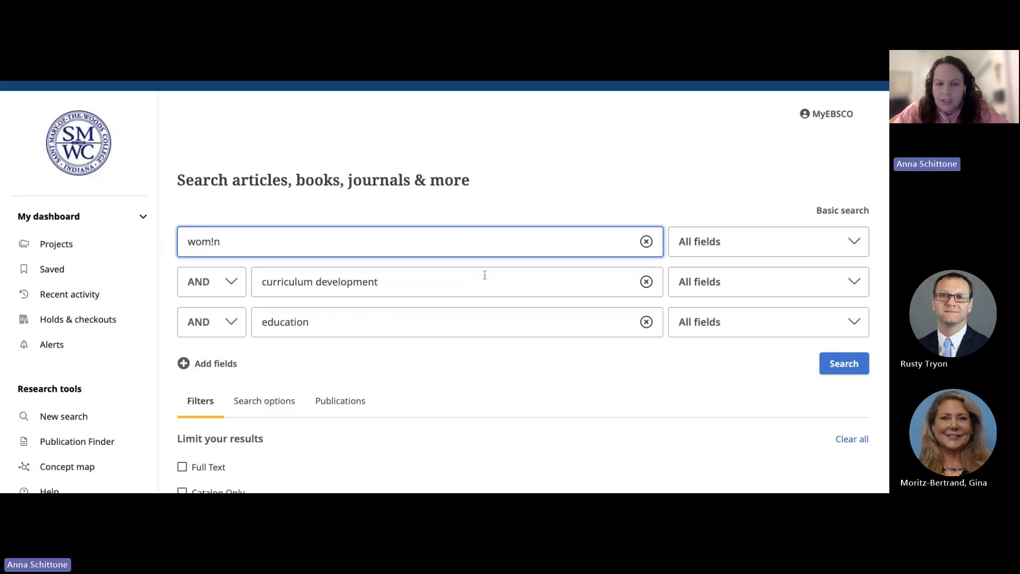
click(844, 365)
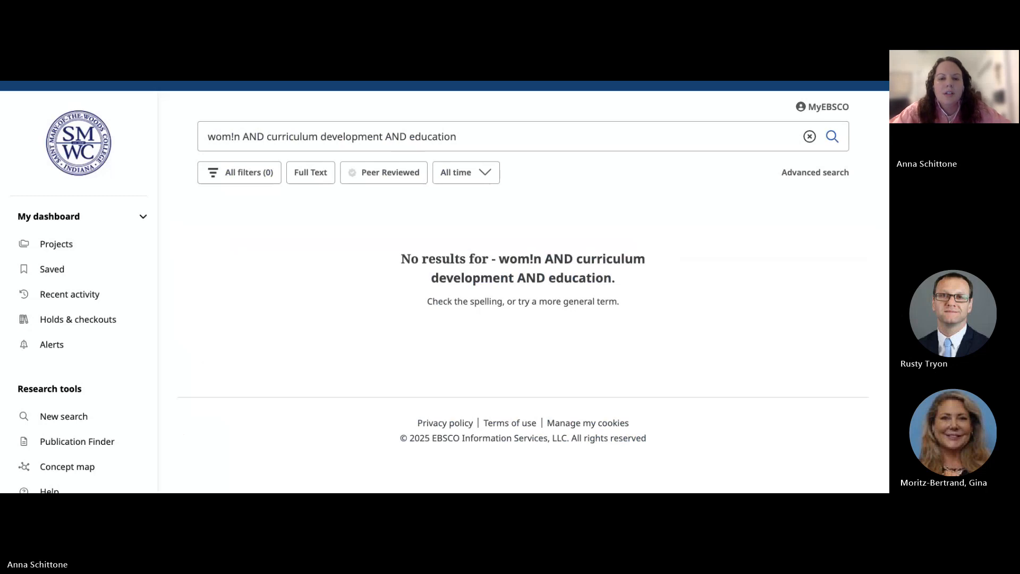
Shorten the query to wom!n AND curriculum development by removing the education term, and rerun the search
click(498, 137)
key(BackSpace)
key(BackSpace)
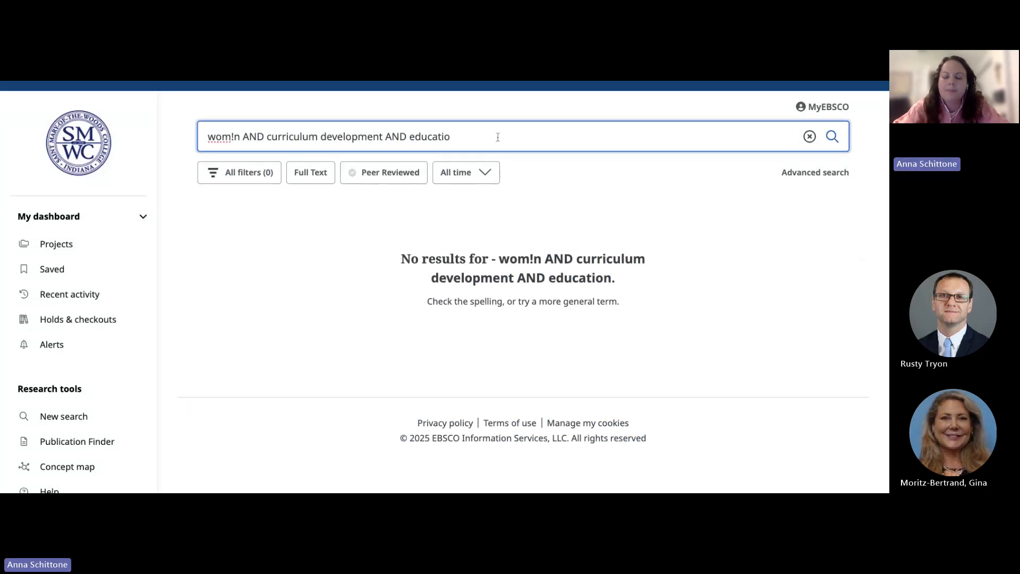
key(BackSpace)
key(BackSpace)
key(BackSpace)
key(BackSpace)
key(BackSpace)
key(BackSpace)
key(BackSpace)
key(BackSpace)
key(BackSpace)
key(BackSpace)
key(BackSpace)
key(BackSpace)
key(BackSpace)
key(BackSpace)
key(BackSpace)
key(BackSpace)
key(BackSpace)
key(BackSpace)
key(BackSpace)
key(BackSpace)
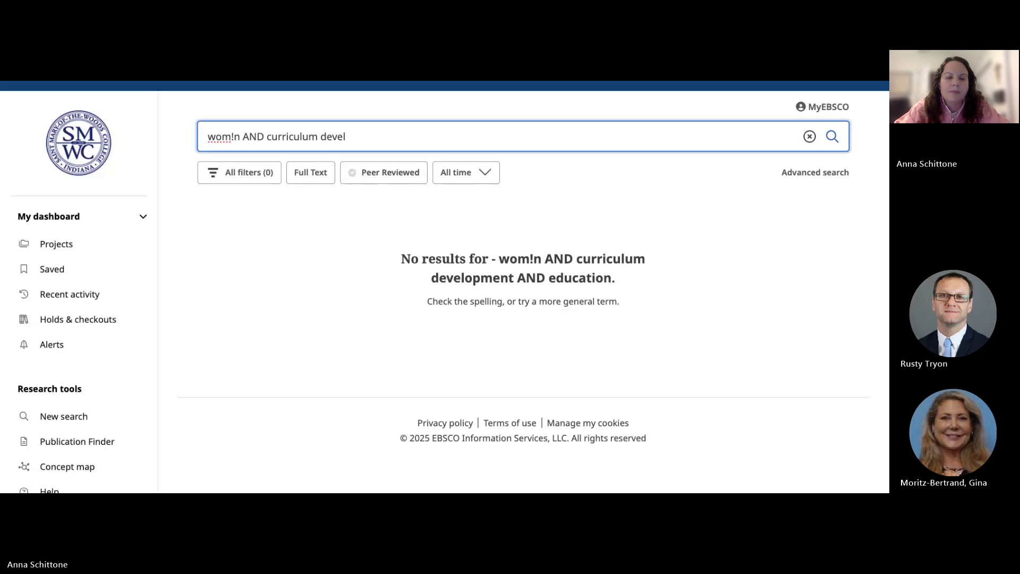
key(BackSpace)
key(BackSpace)
key(BackSpace)
key(BackSpace)
key(BackSpace)
key(BackSpace)
key(BackSpace)
key(BackSpace)
key(BackSpace)
key(BackSpace)
key(BackSpace)
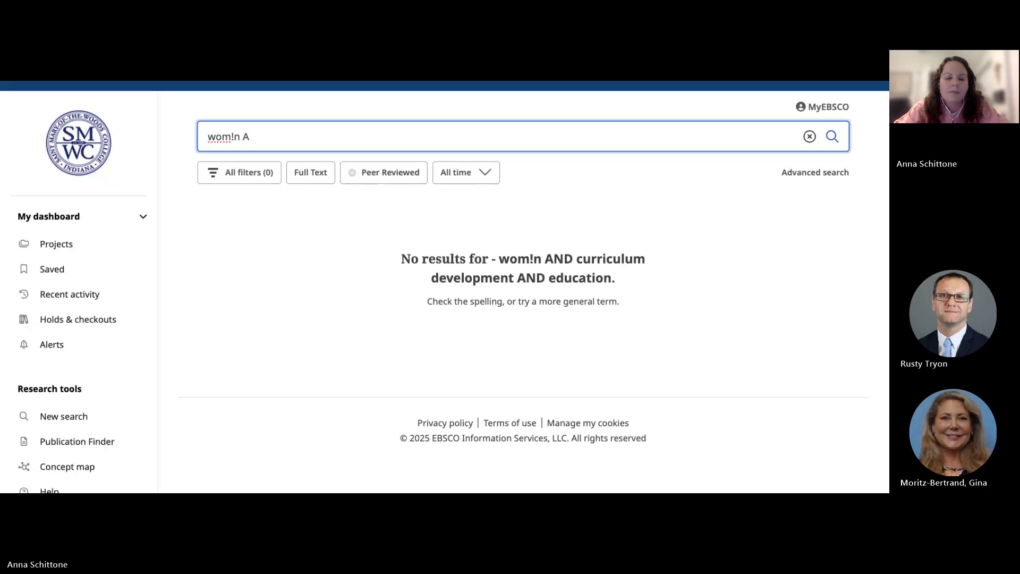
text(ND curricul)
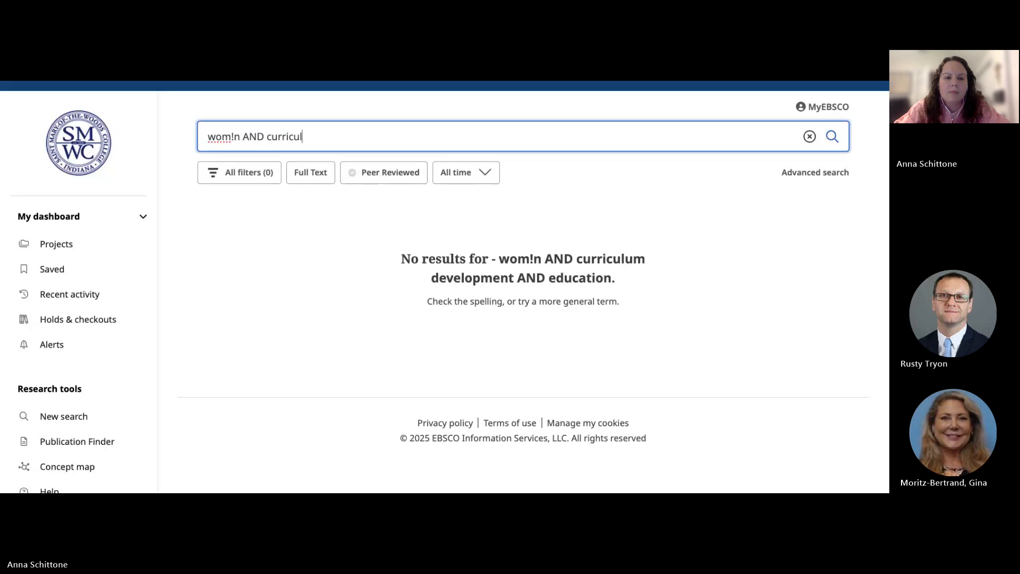
text(um development)
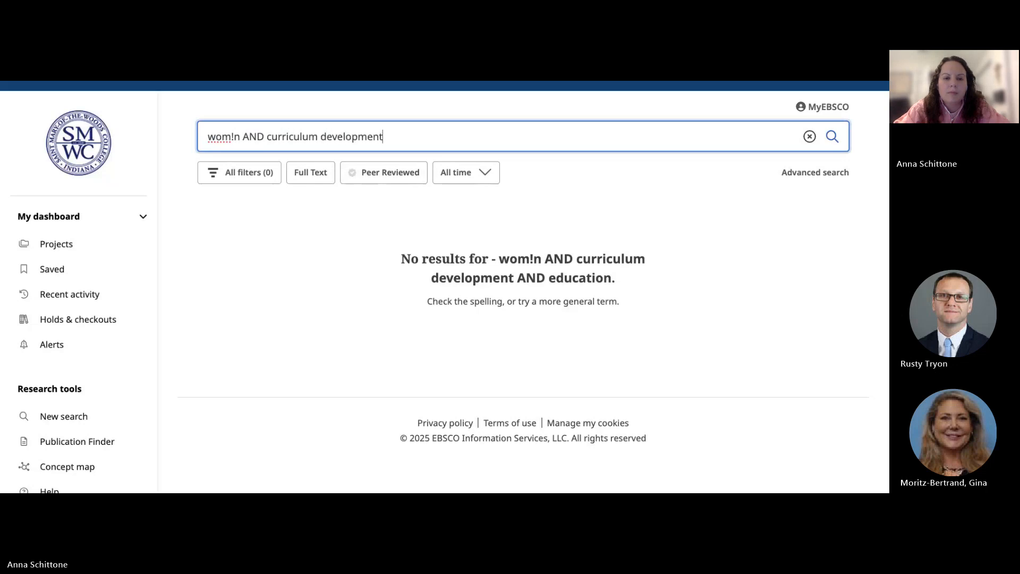
key(Return)
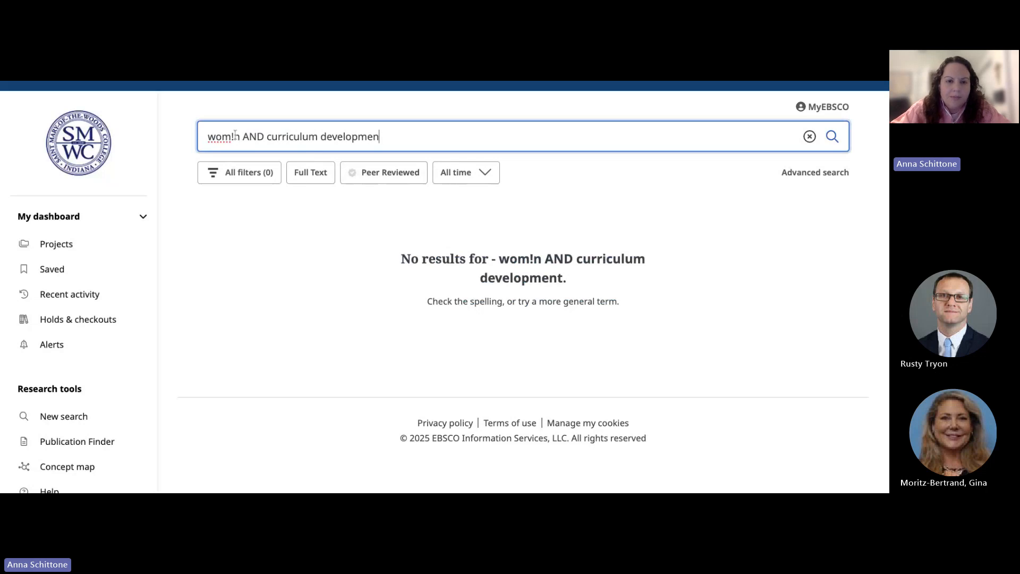
Replace the exclamation mark wildcard with a question mark so the query reads wom?n AND curriculum development, and rerun the search
click(234, 137)
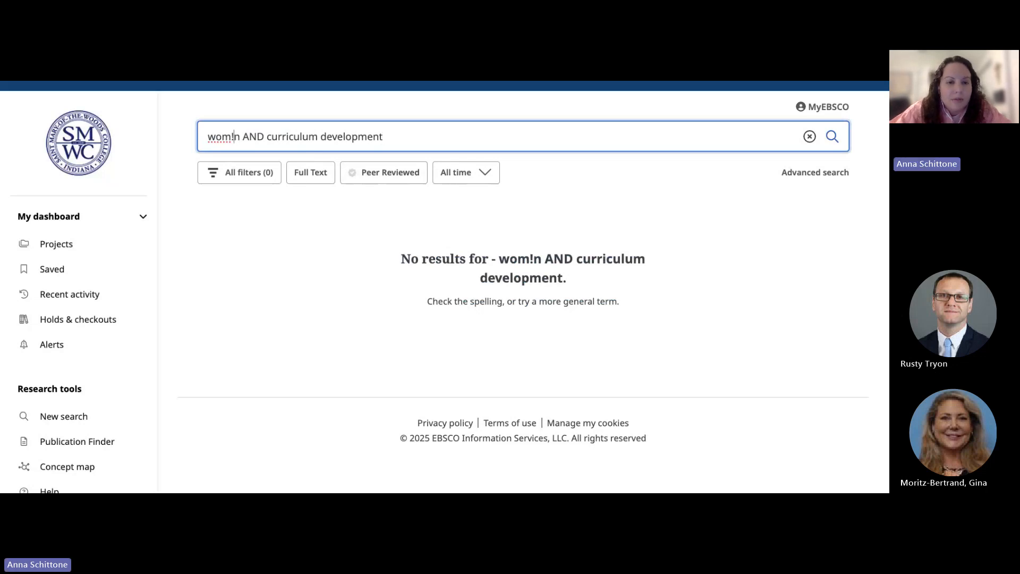
key(BackSpace)
text(e)
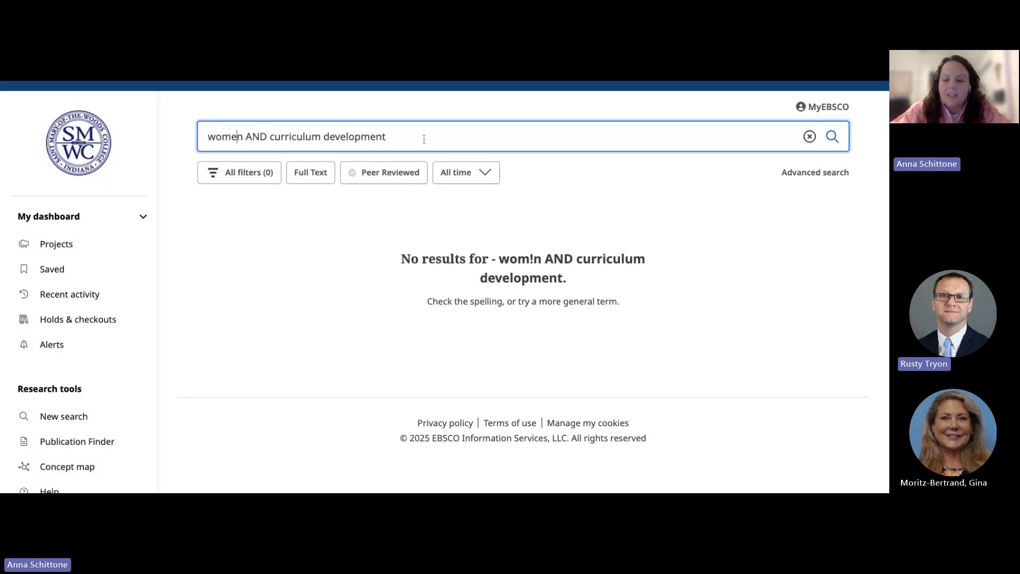
key(BackSpace)
text(?)
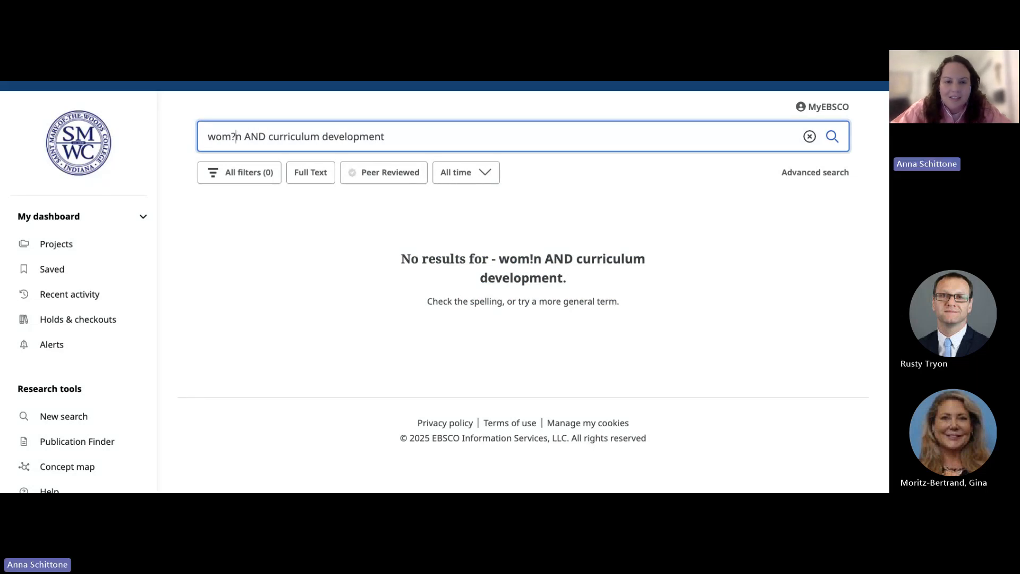
key(Return)
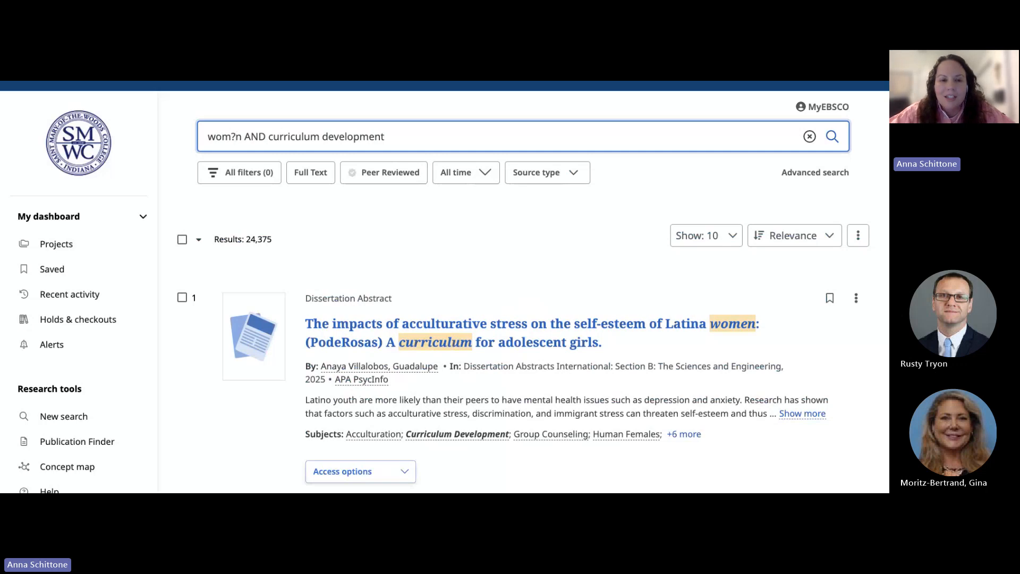
Examine the result list for the highlighted word forms matched by the wildcard term wom?n
scroll(523, 340, down, 5)
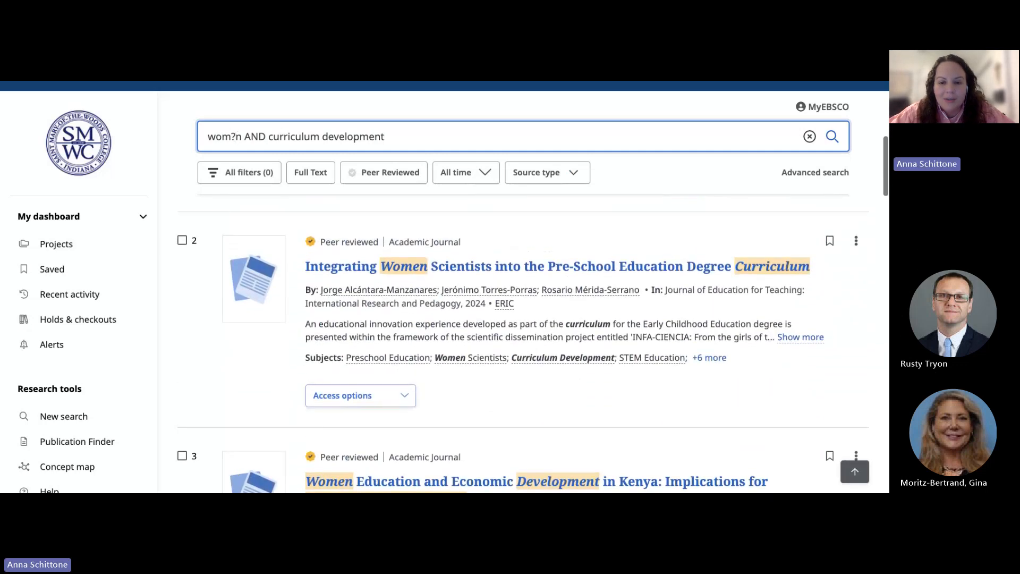
scroll(523, 340, down, 7)
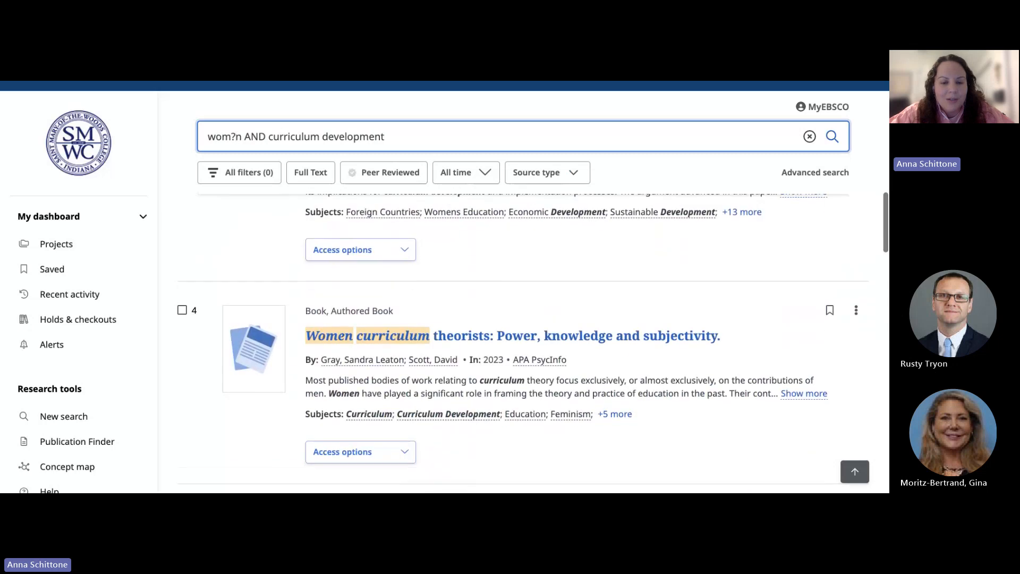
scroll(523, 340, down, 5)
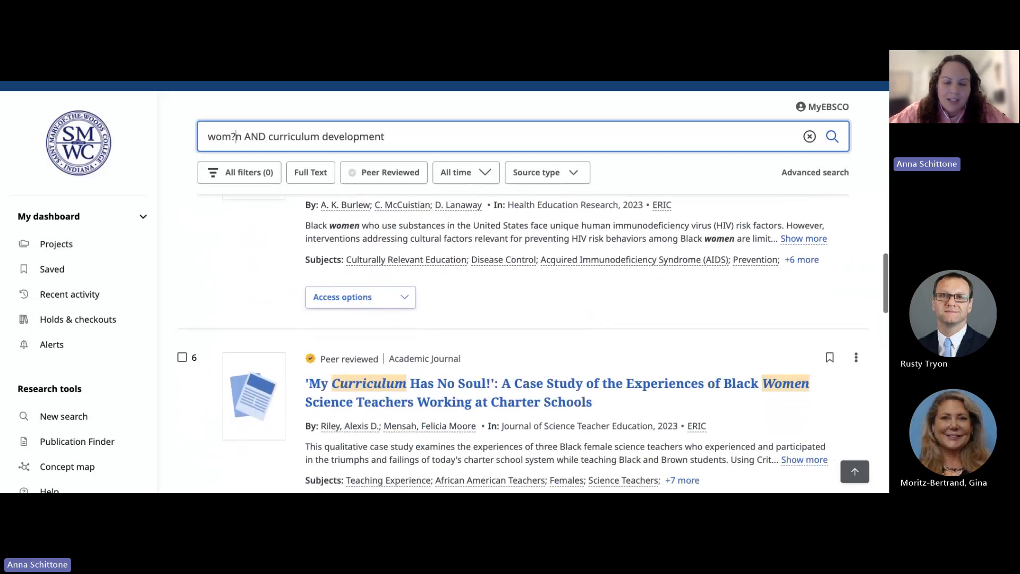
scroll(523, 339, down, 7)
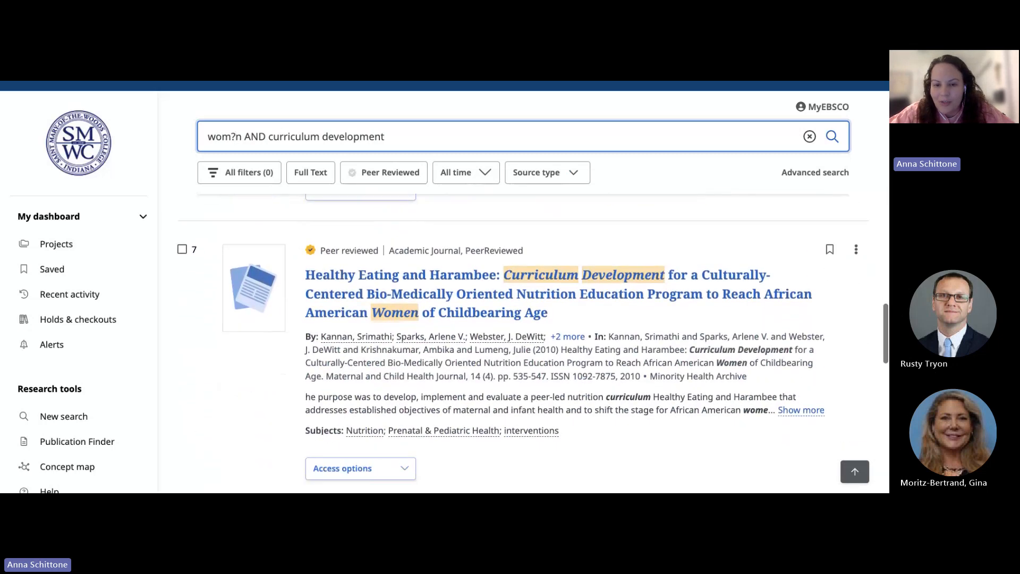
scroll(523, 340, down, 5)
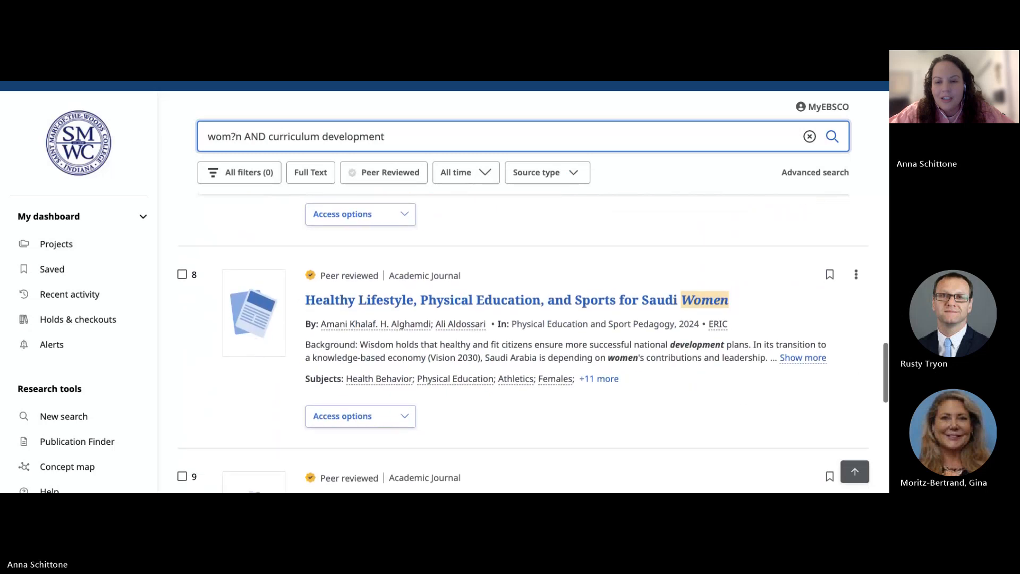
scroll(523, 340, down, 4)
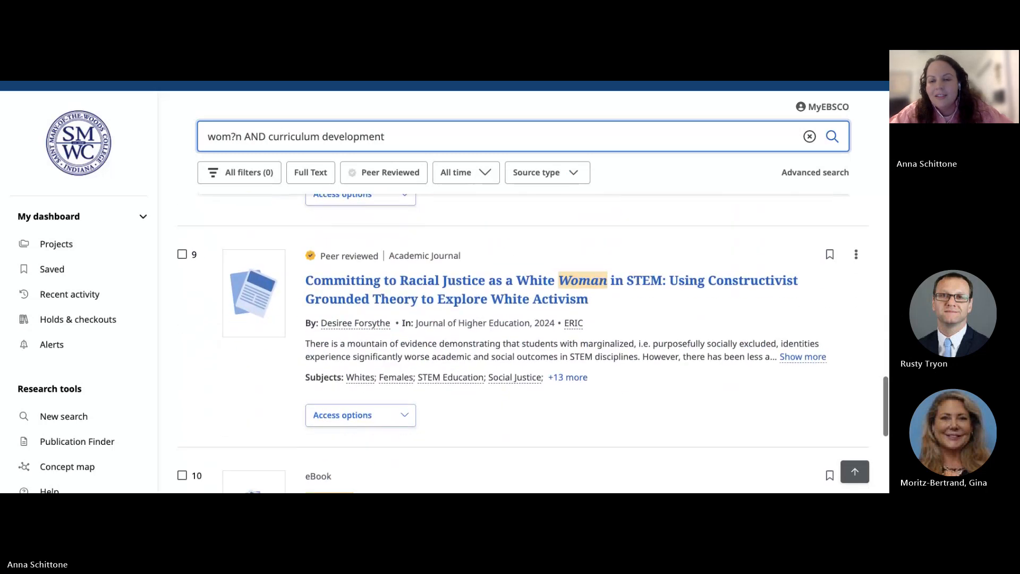
scroll(523, 340, down, 6)
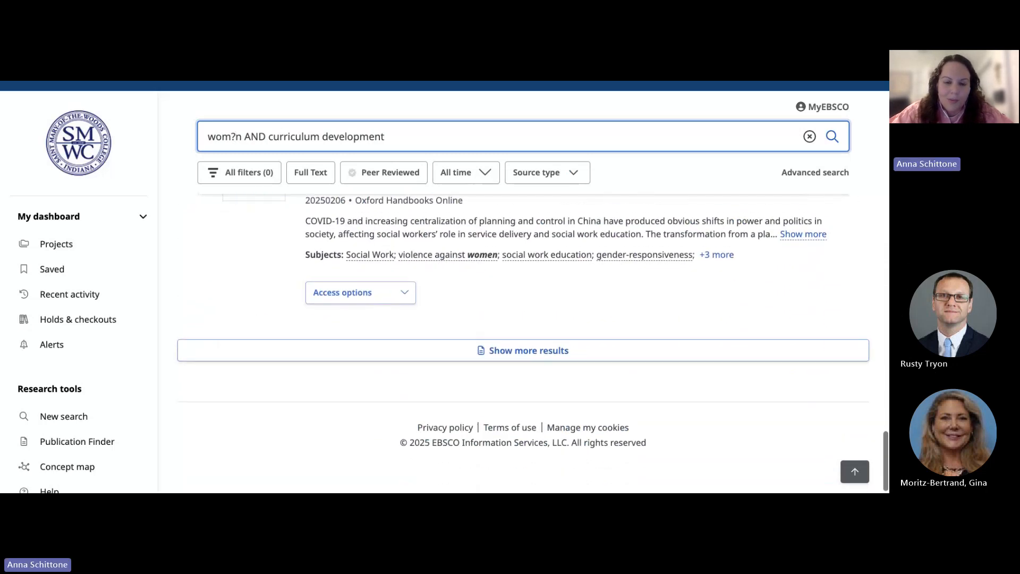
scroll(523, 340, up, 8)
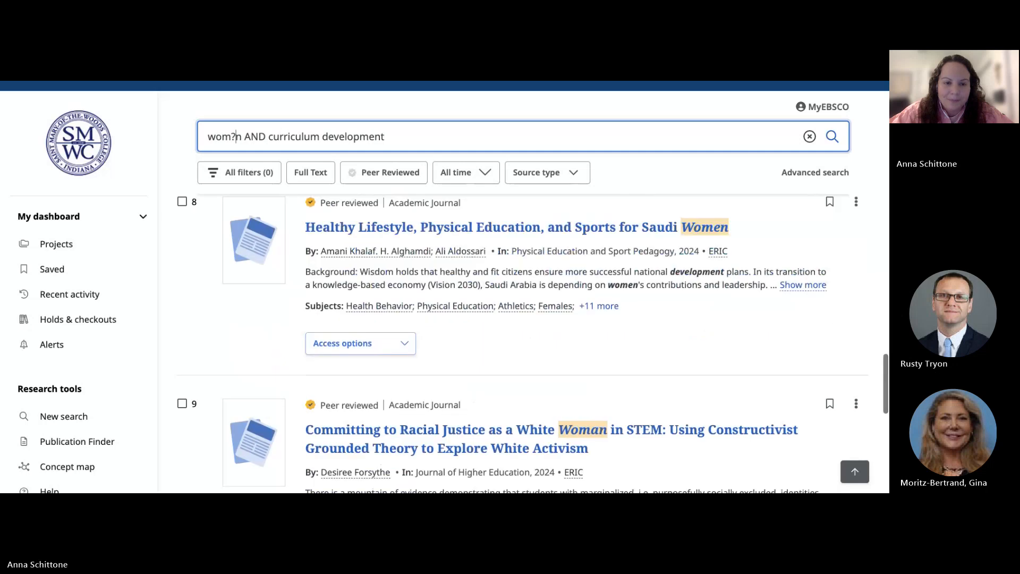
scroll(523, 340, up, 15)
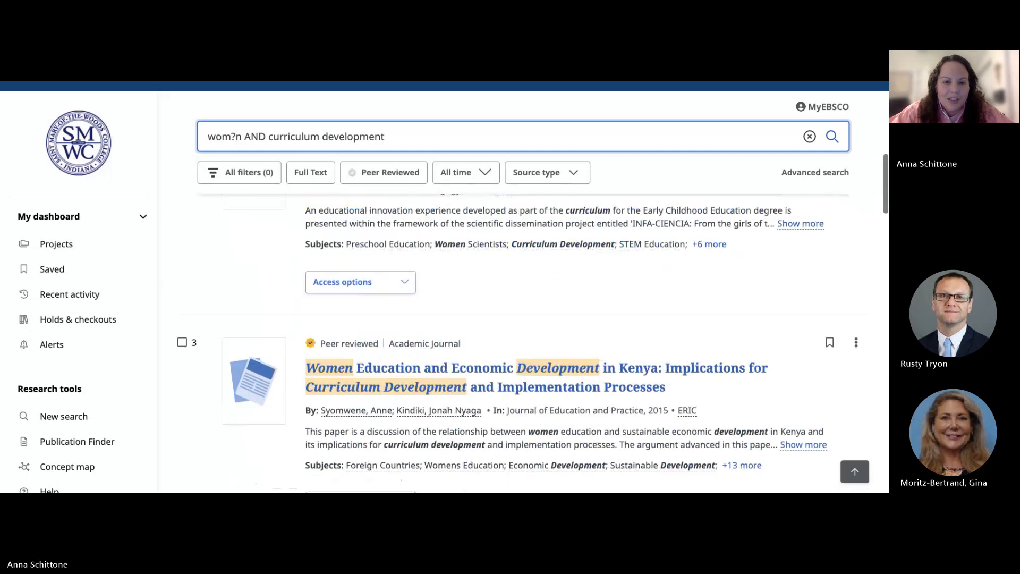
scroll(593, 261, up, 10)
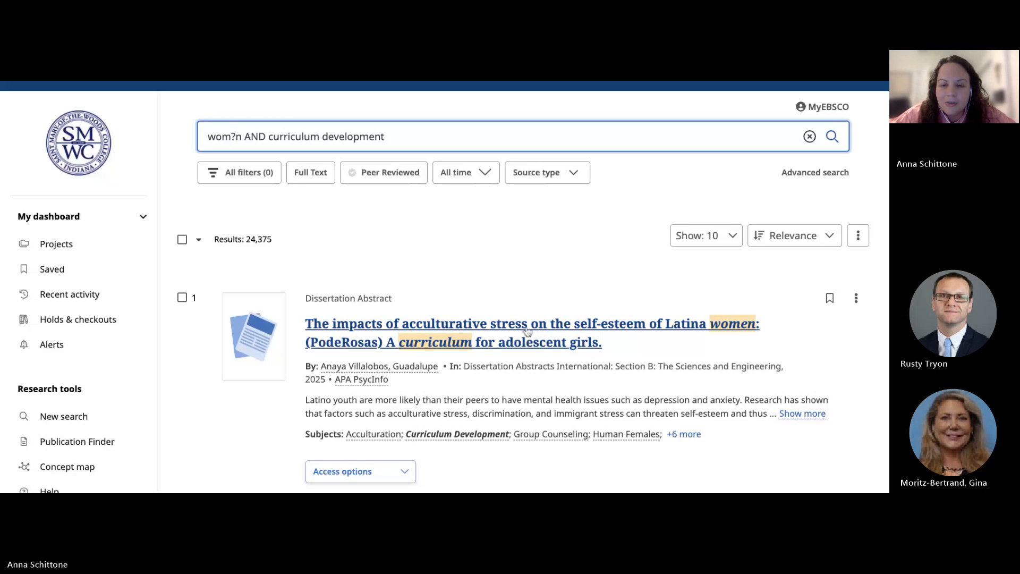
Open the first result, the dissertation abstract on acculturative stress and the self-esteem of Latina women, and review its record details
key(Return)
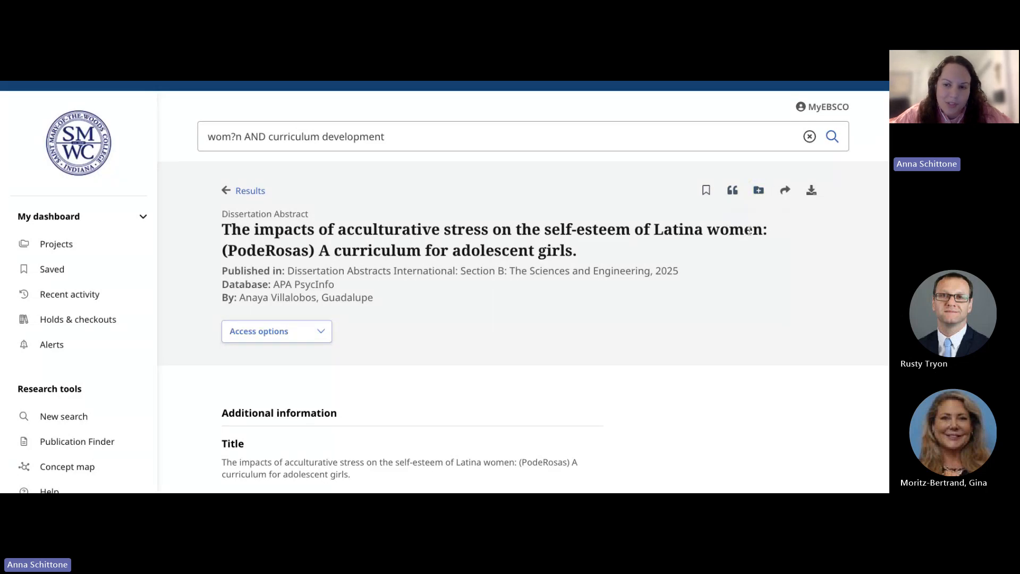
scroll(557, 323, down, 3)
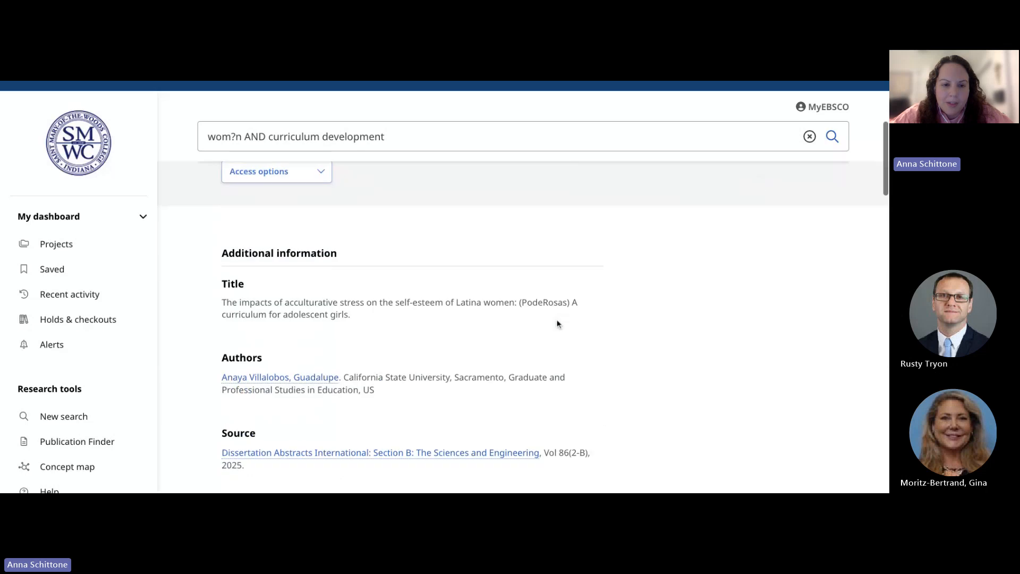
scroll(557, 323, up, 3)
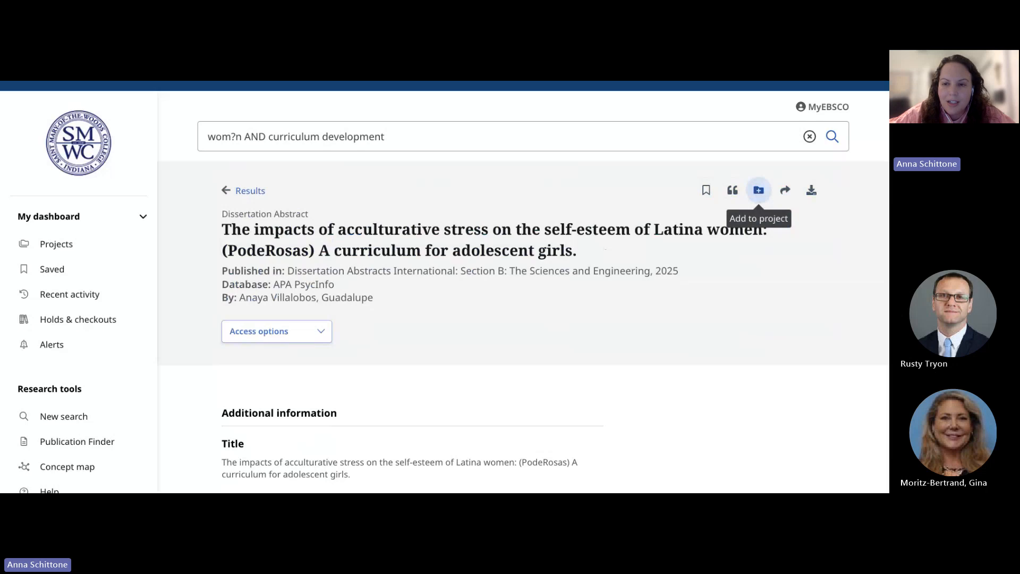
Add the dissertation record to a new project named Women in Education with the description Spring 2025
click(758, 190)
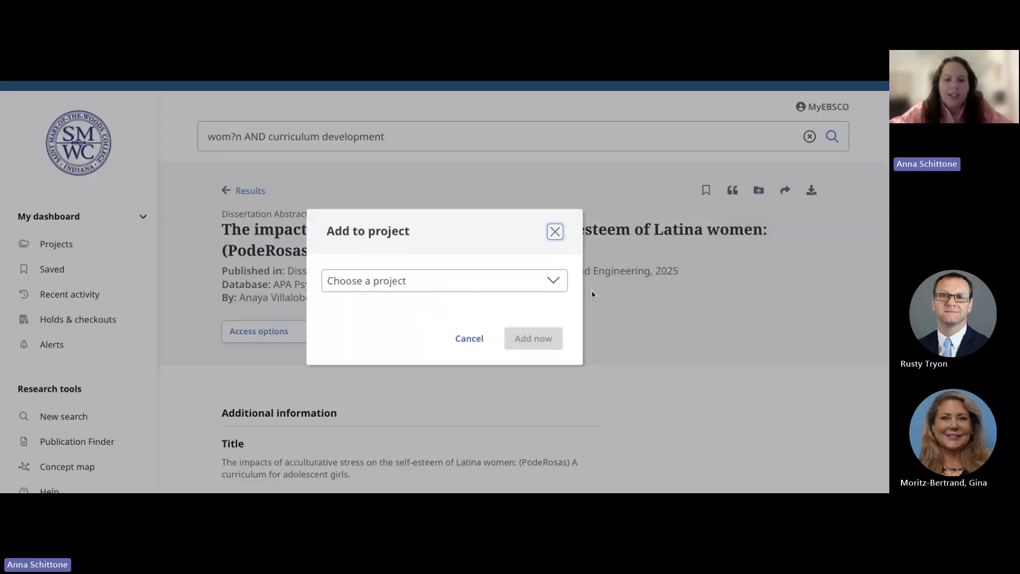
click(542, 282)
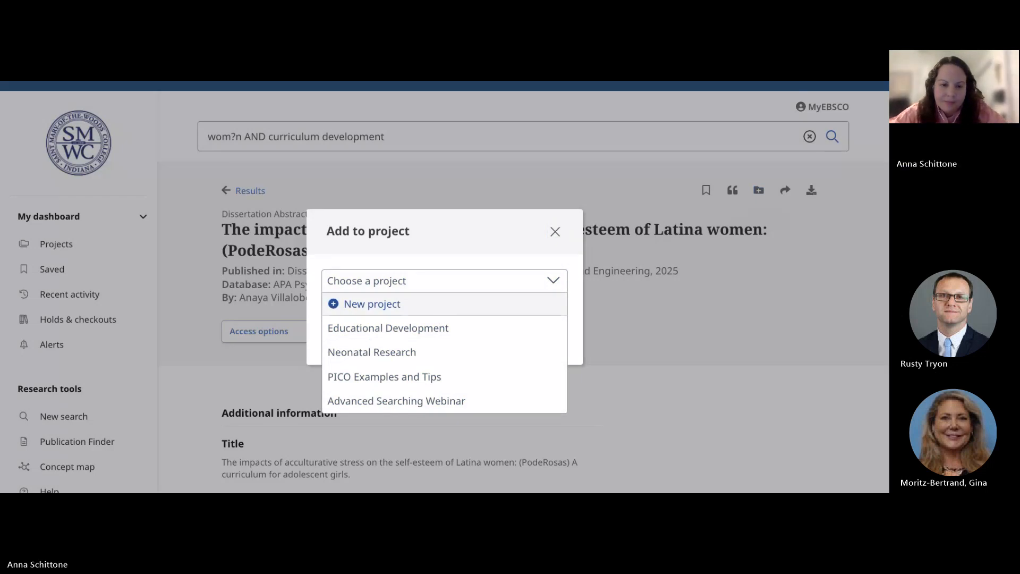
click(430, 311)
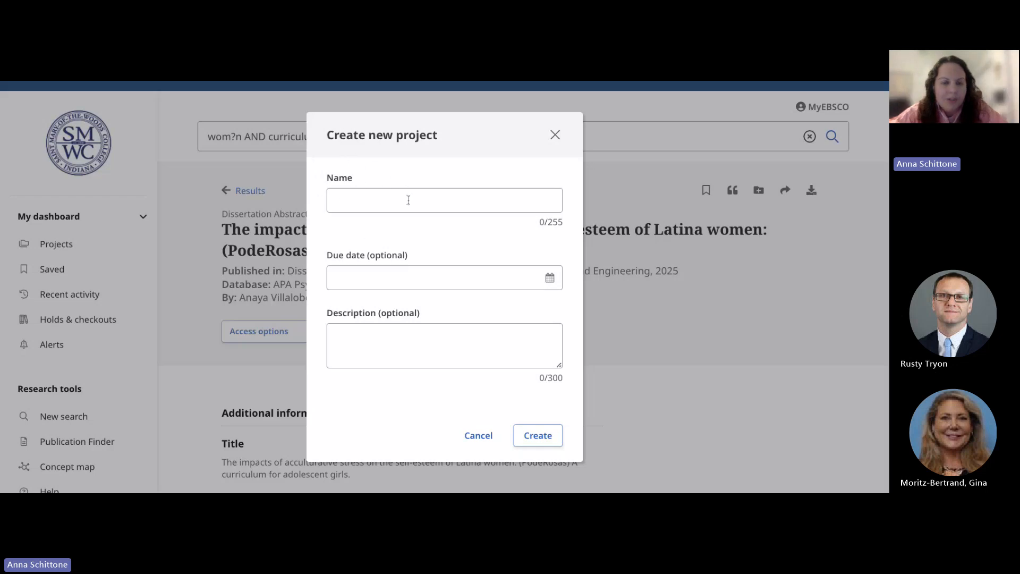
click(363, 209)
text(Women)
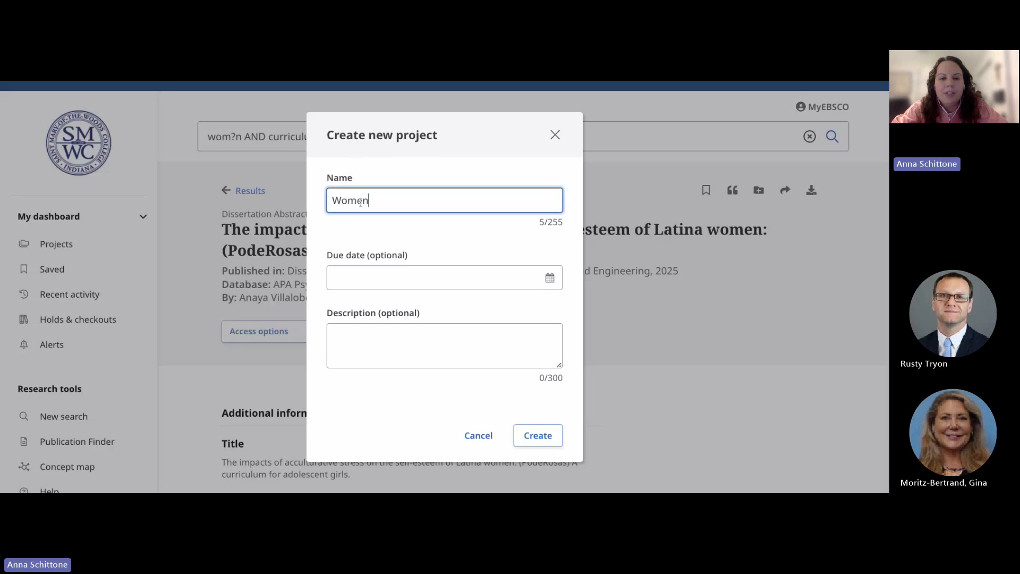
text( in Education)
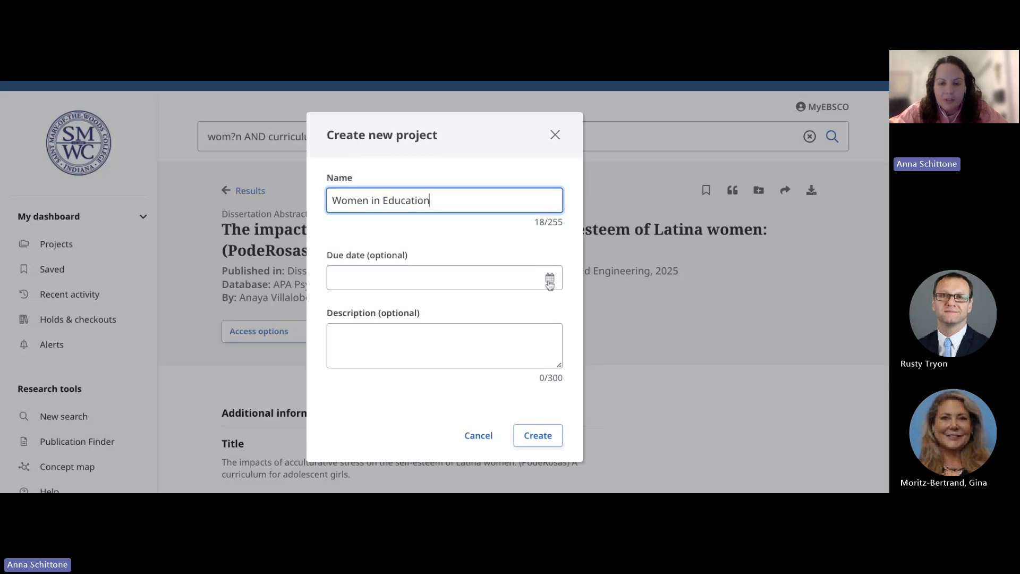
click(475, 338)
text(Spring )
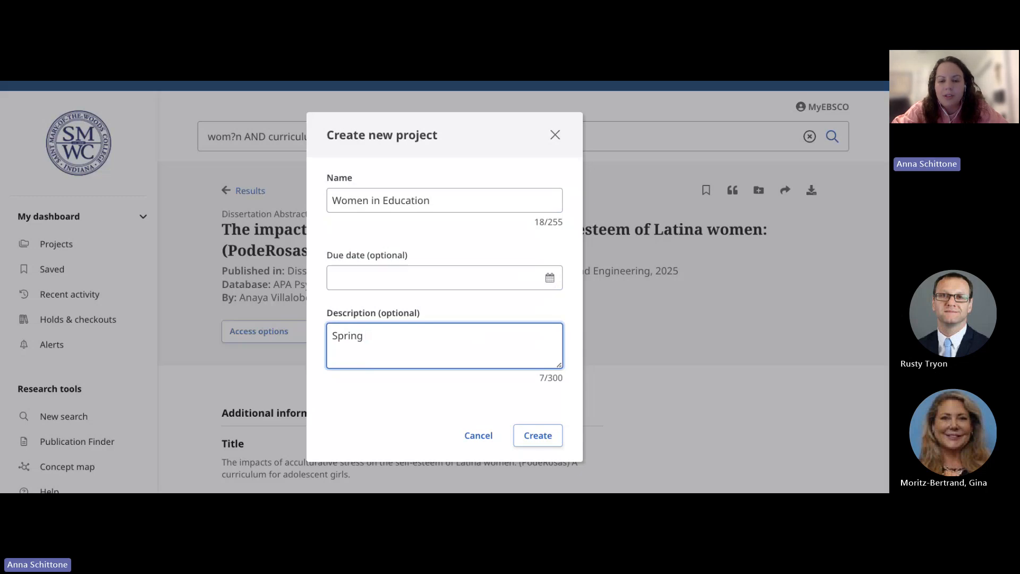
text(2025)
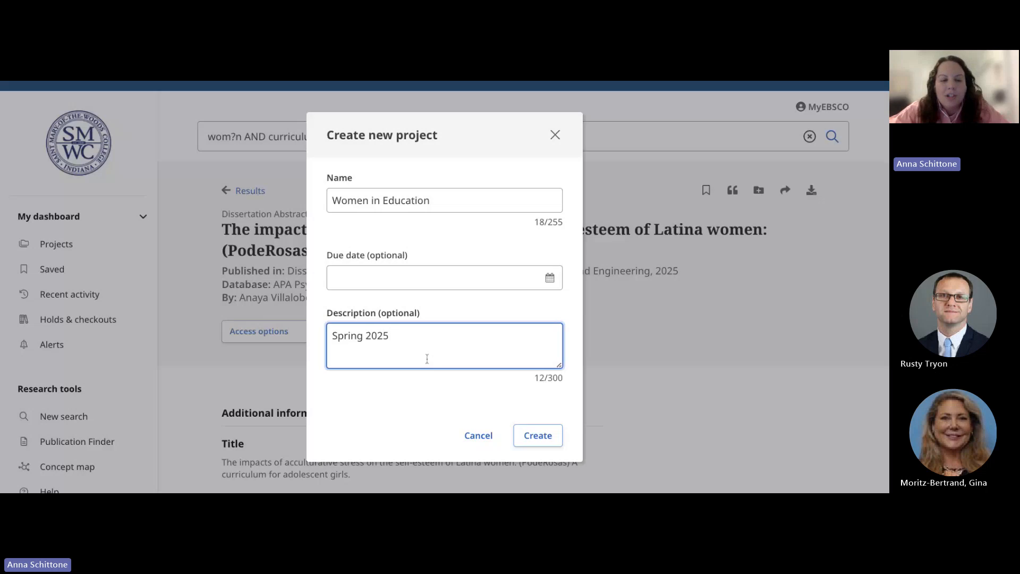
click(540, 436)
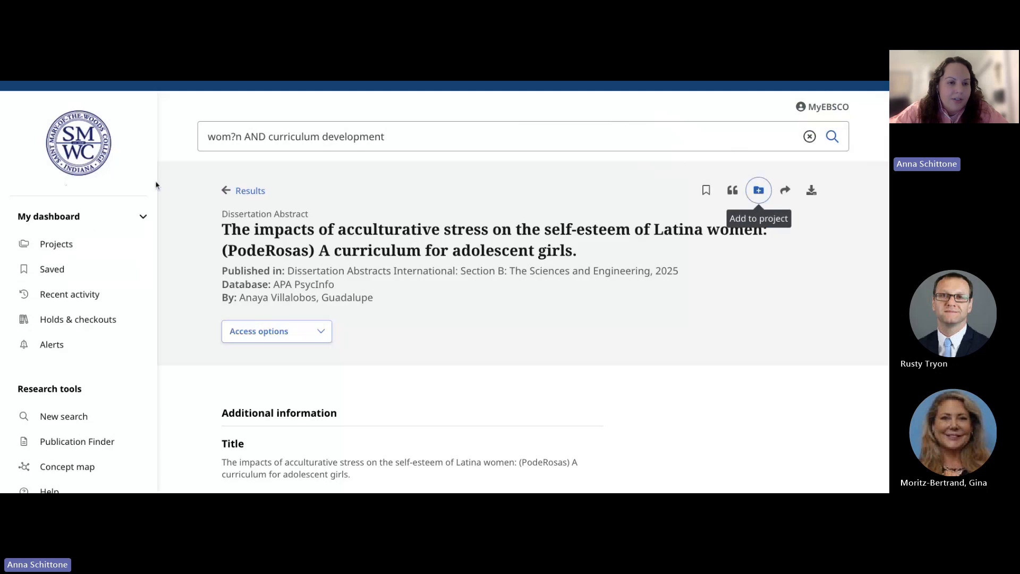
Open the Women in Education project to check its saved records, and return to the project list
click(56, 244)
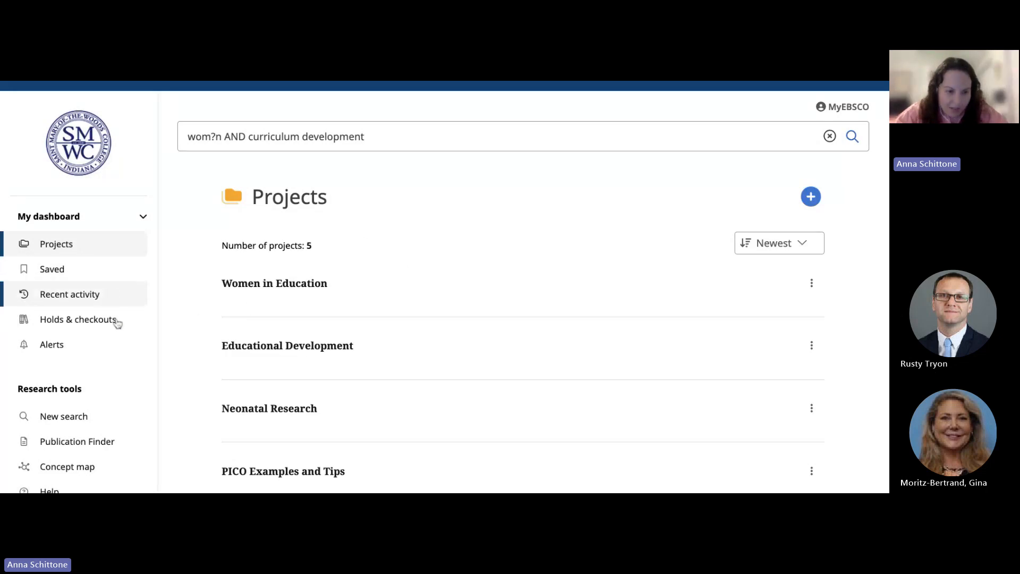
click(310, 288)
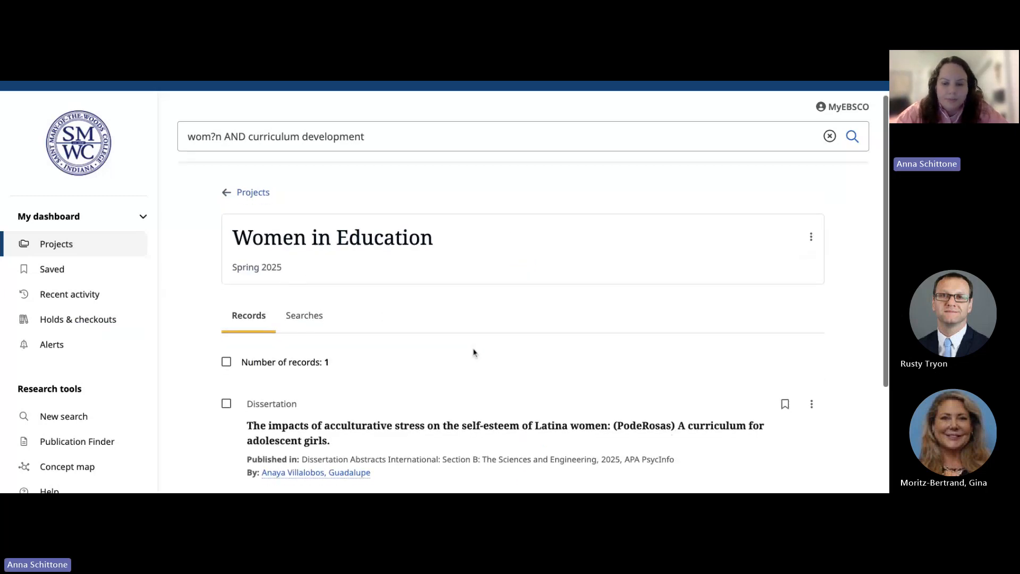
scroll(473, 352, down, 1)
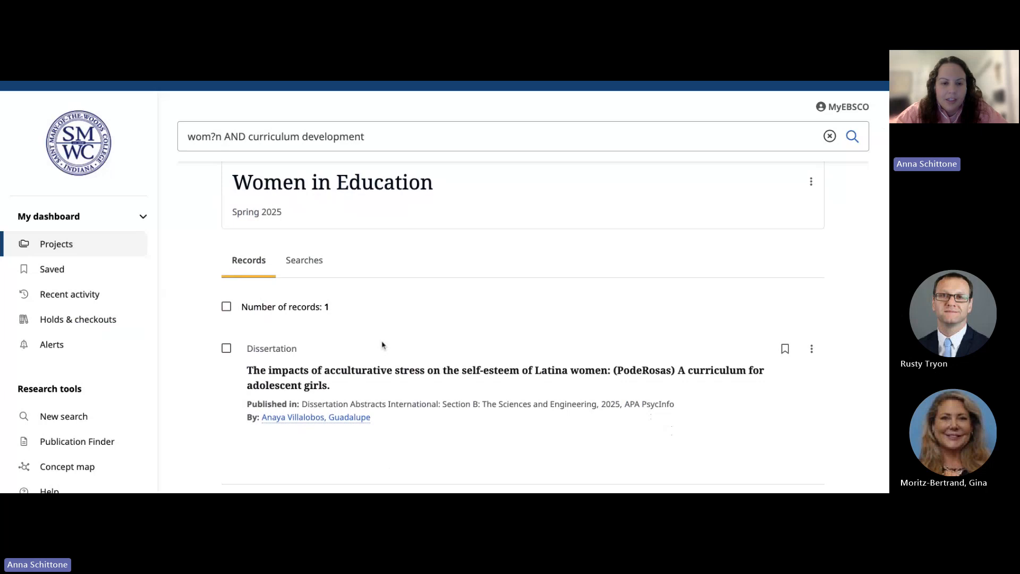
scroll(437, 360, down, 1)
scroll(437, 360, down, 2)
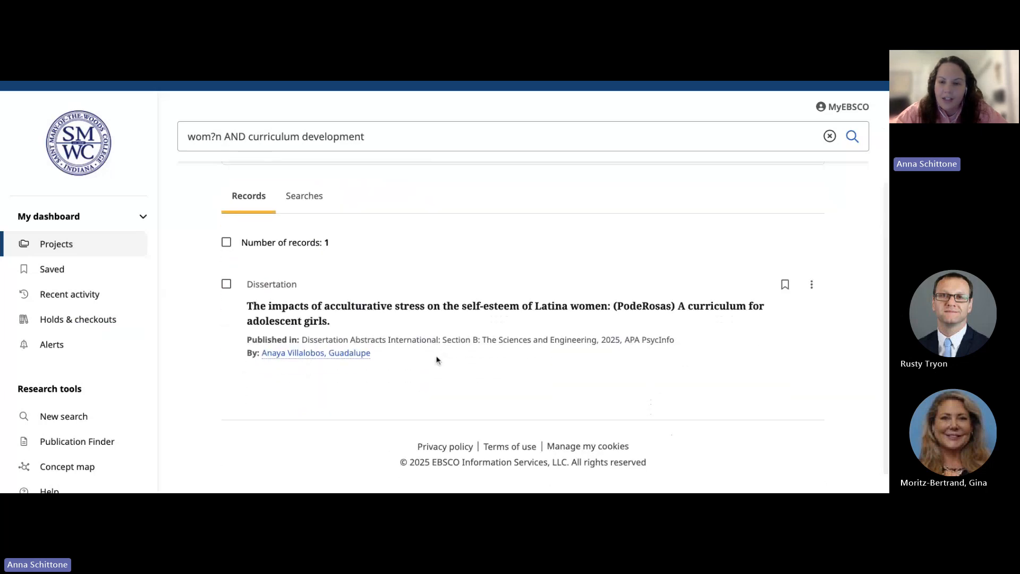
scroll(425, 319, up, 3)
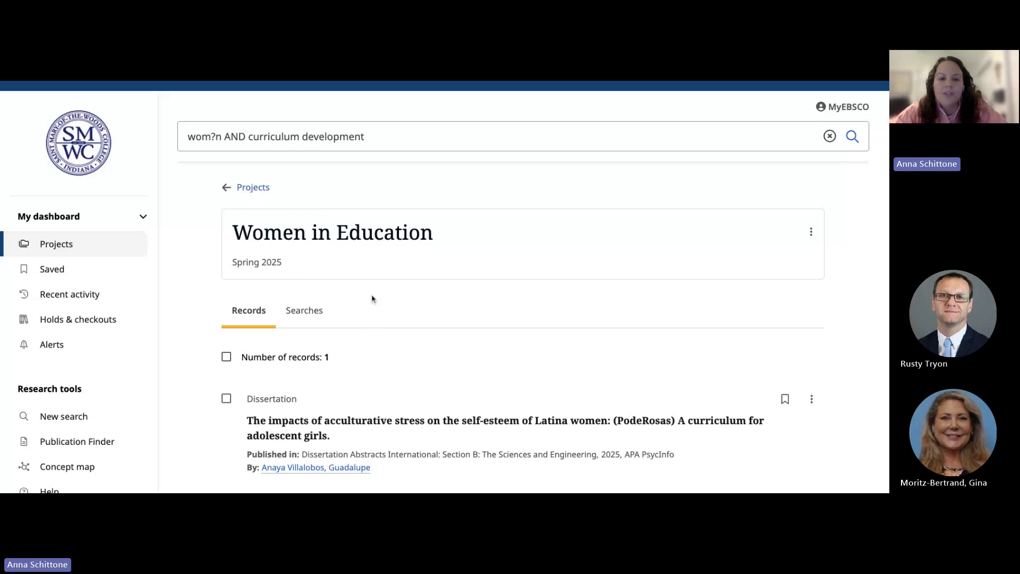
click(251, 187)
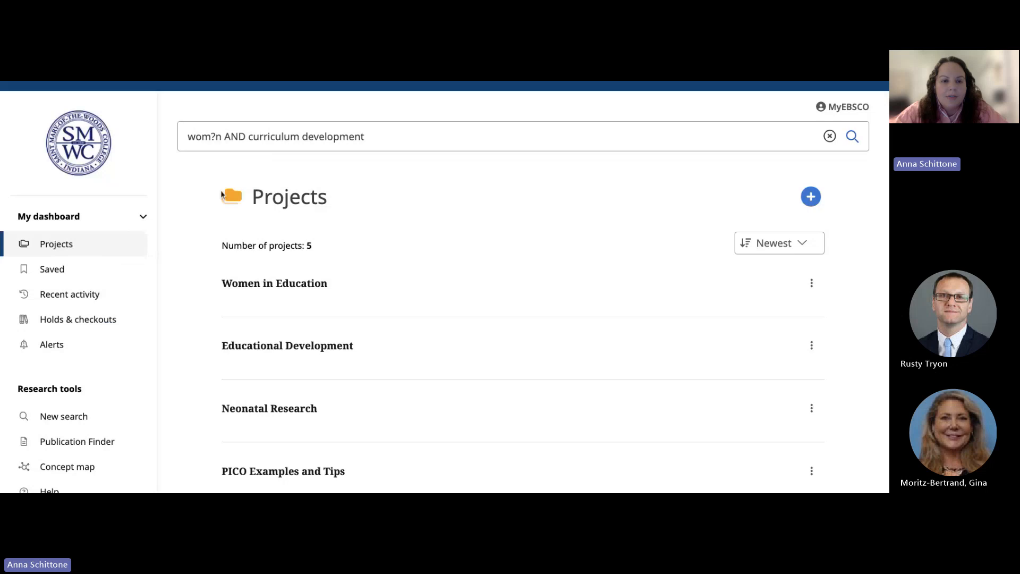
Rerun the wom?n AND curriculum development search and reopen the dissertation on acculturative stress to review its record details
click(402, 135)
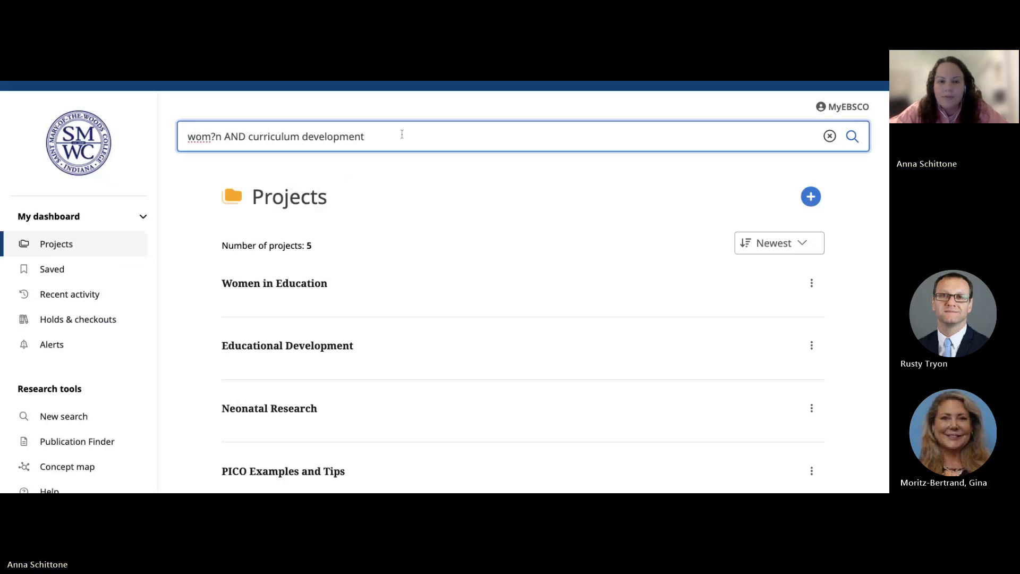
key(Return)
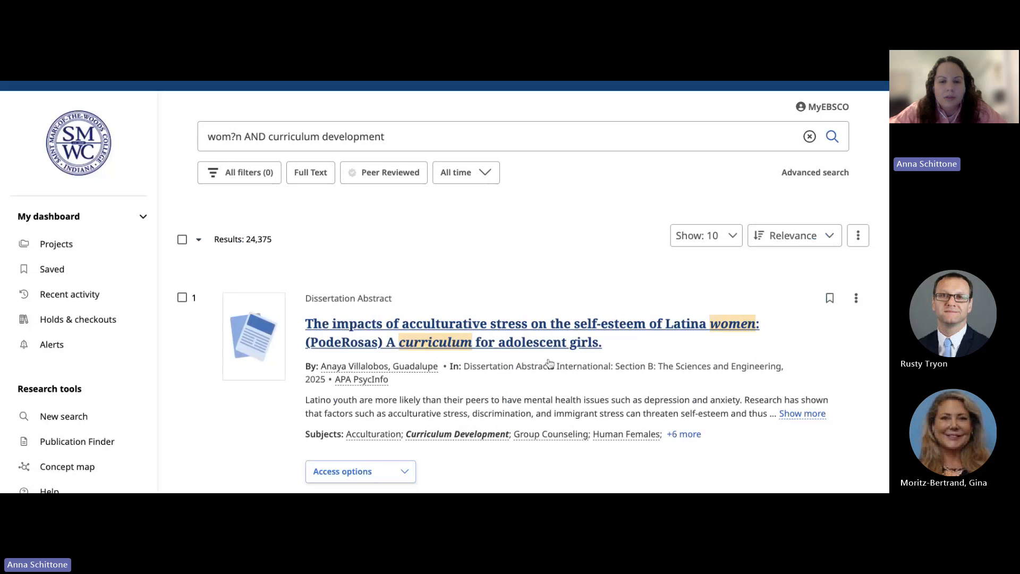
scroll(549, 357, down, 5)
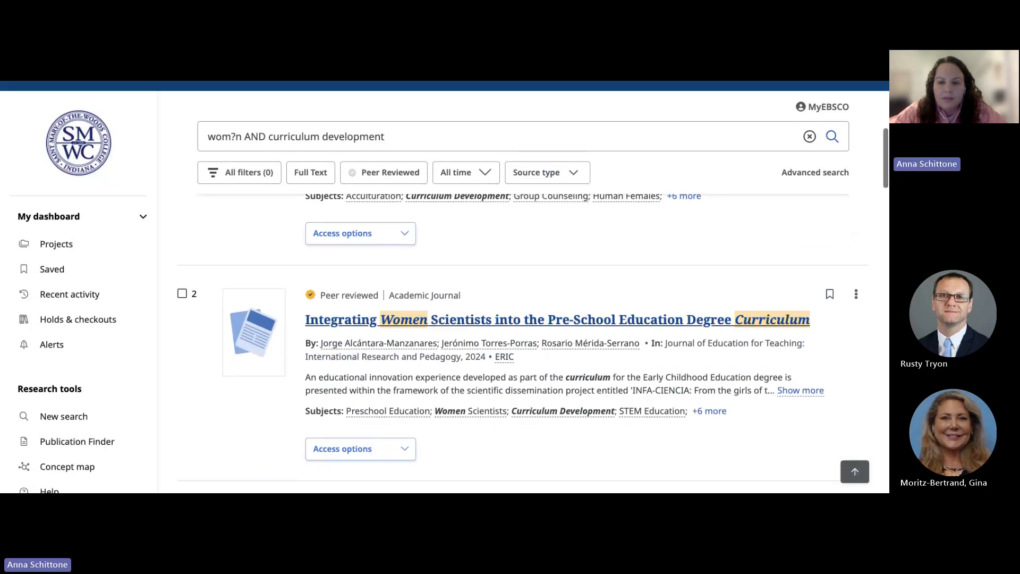
click(564, 325)
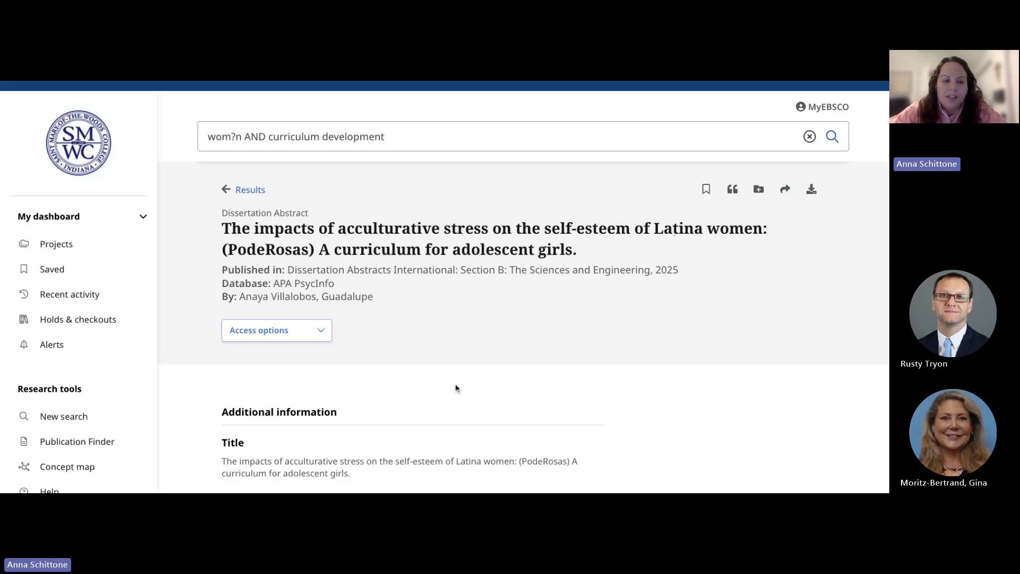
scroll(455, 387, down, 1)
scroll(455, 387, down, 8)
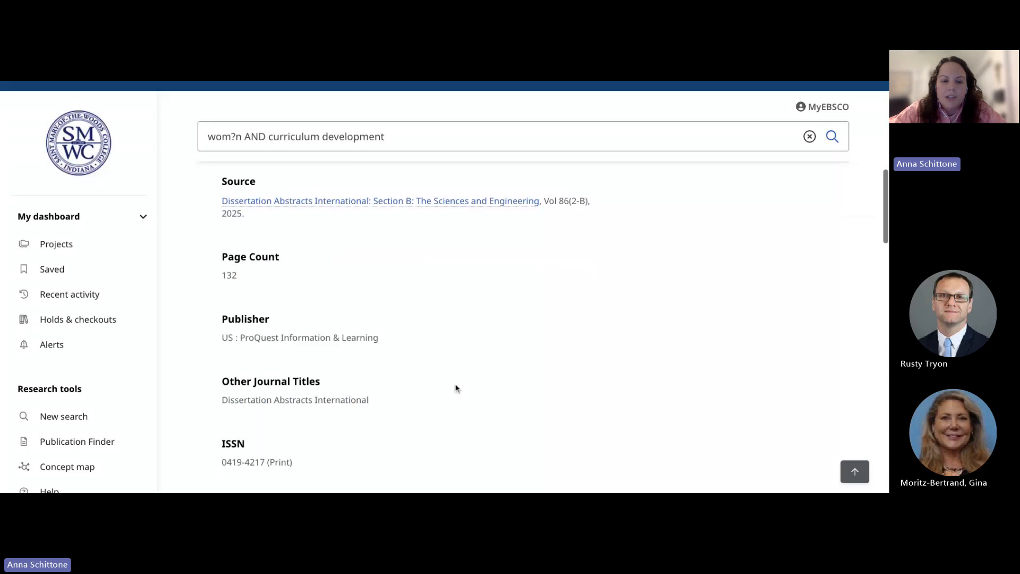
scroll(456, 387, up, 8)
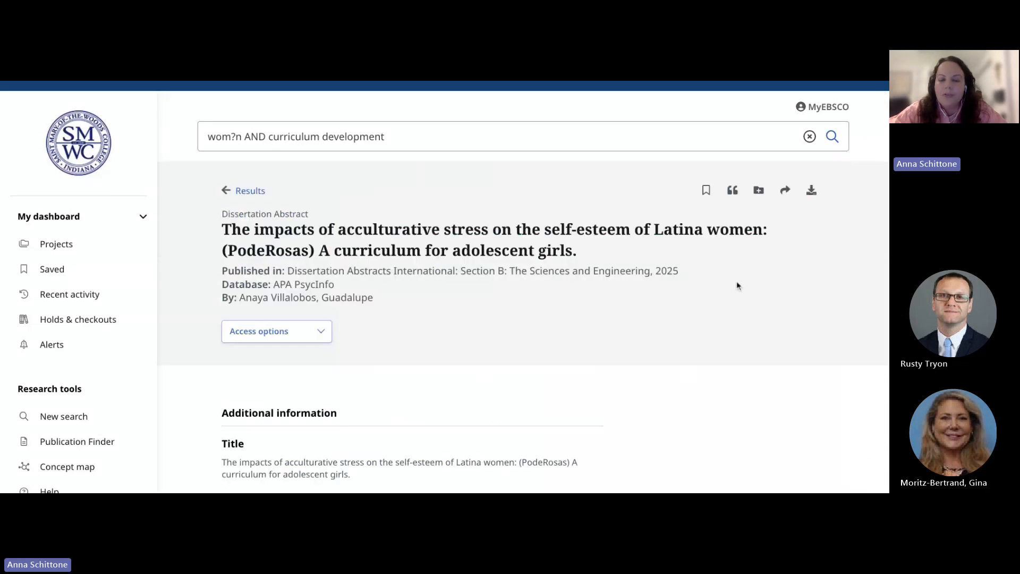
Try to add the same dissertation record to the existing Women in Education project, and dismiss the dialog
click(759, 190)
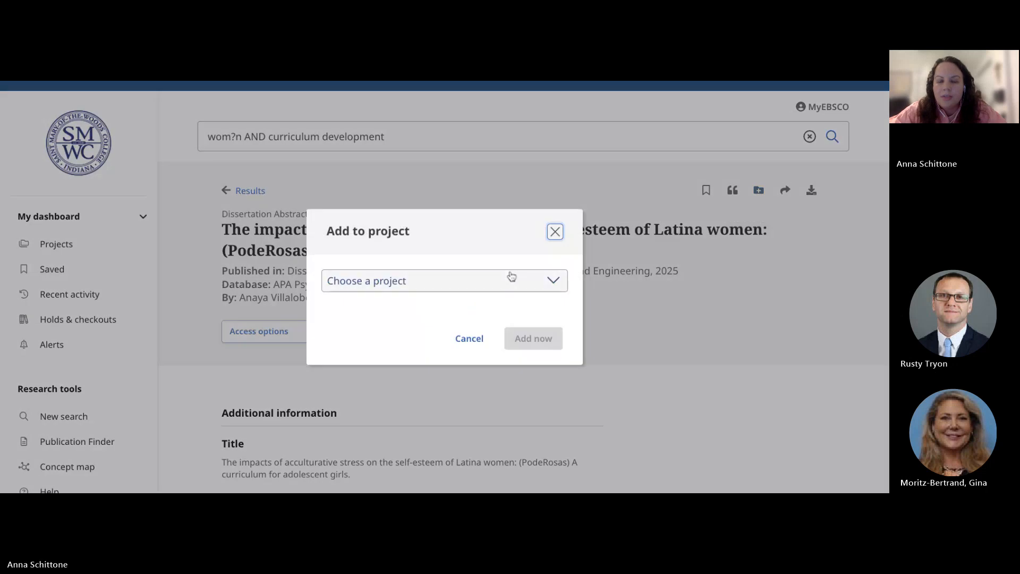
click(523, 282)
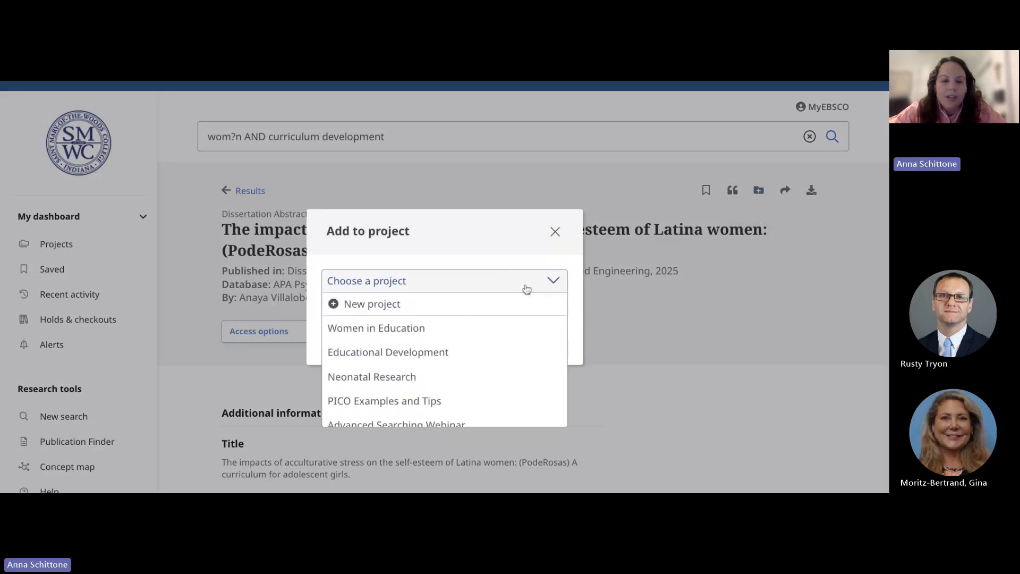
click(406, 333)
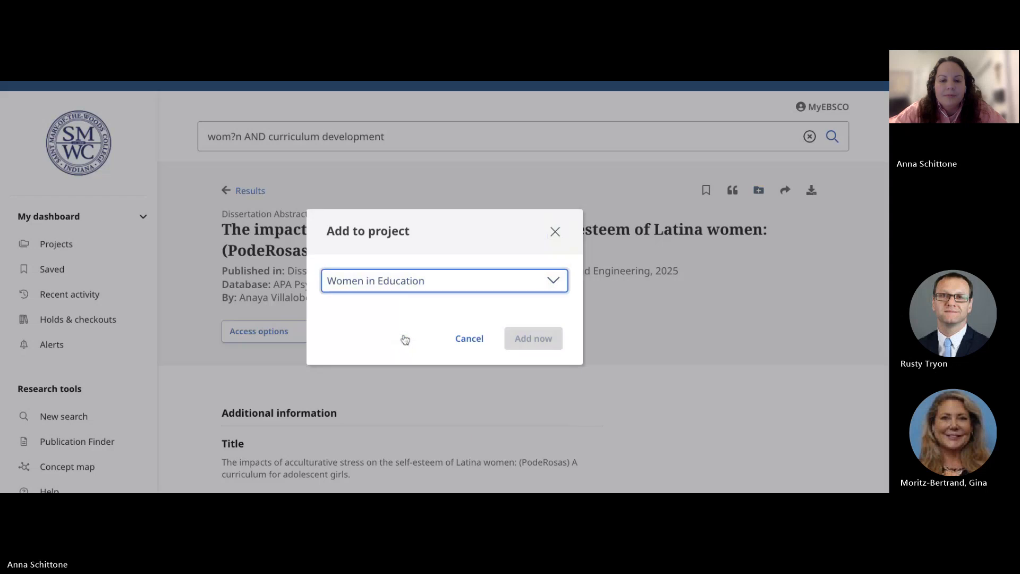
click(530, 340)
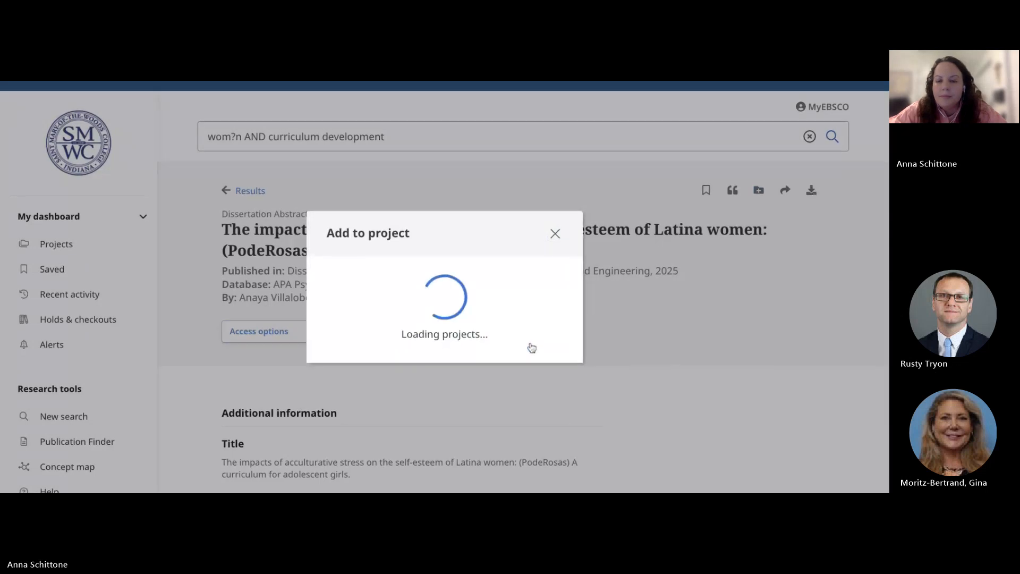
click(516, 323)
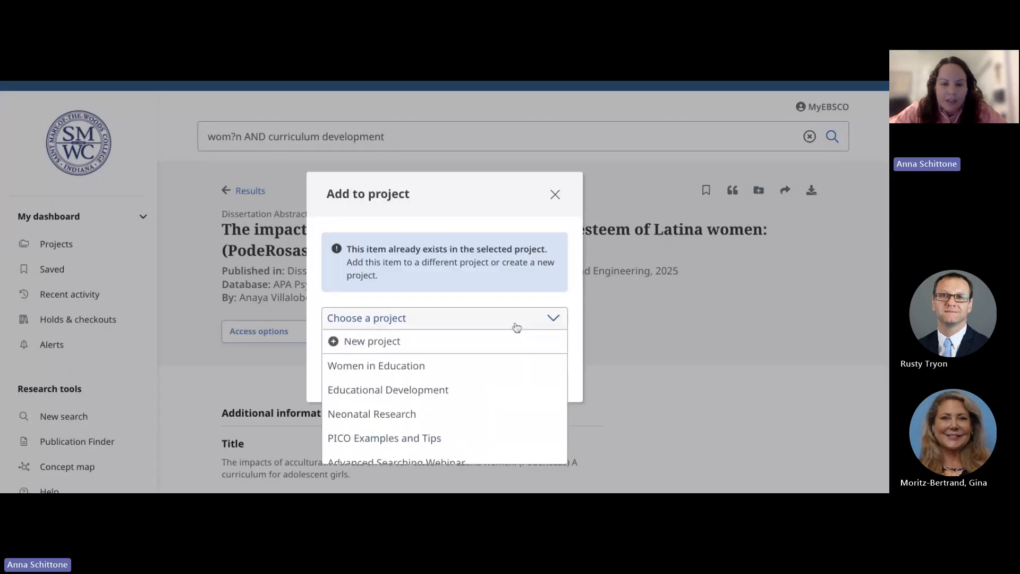
click(554, 206)
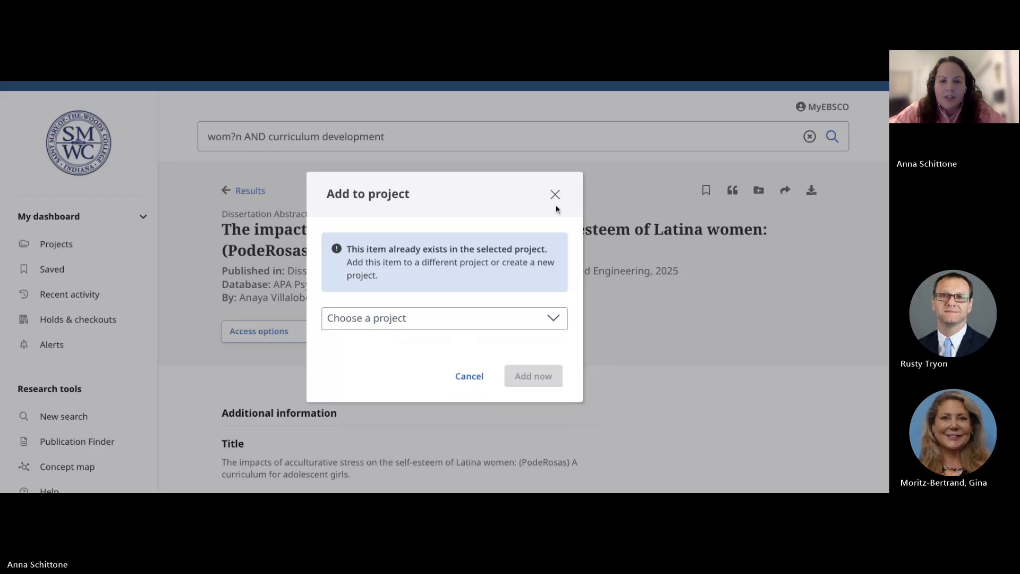
click(555, 195)
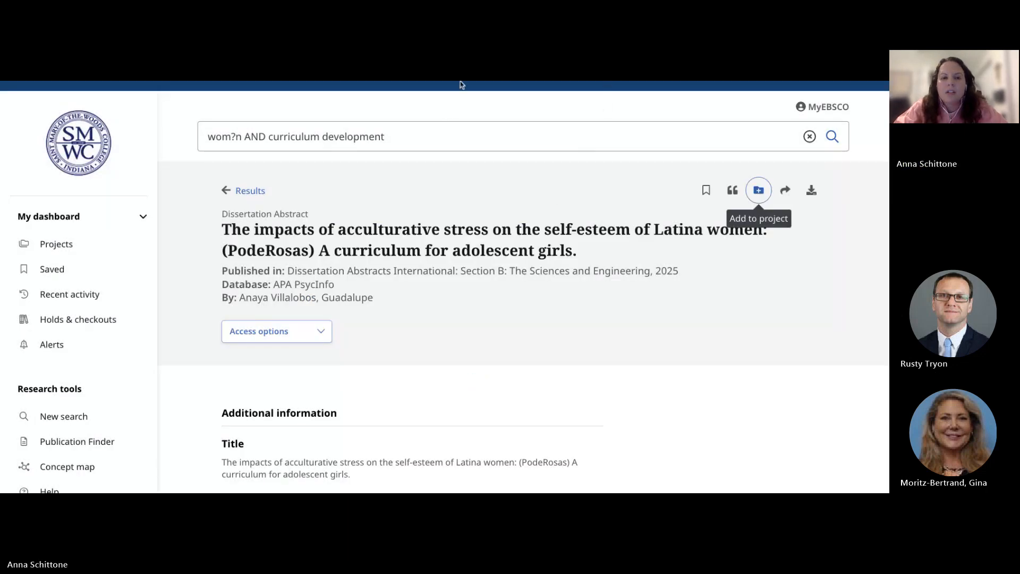
Switch to the library's A-Z Databases page, filter the databases by the letter C, and open CINAHL Ultimate
click(638, 82)
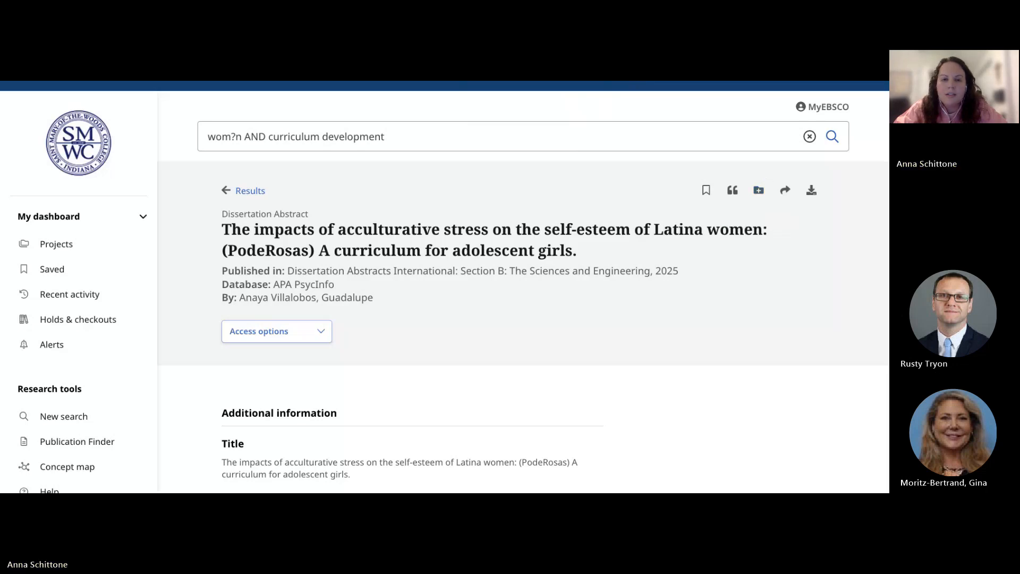
key(ctrl+shift+Tab)
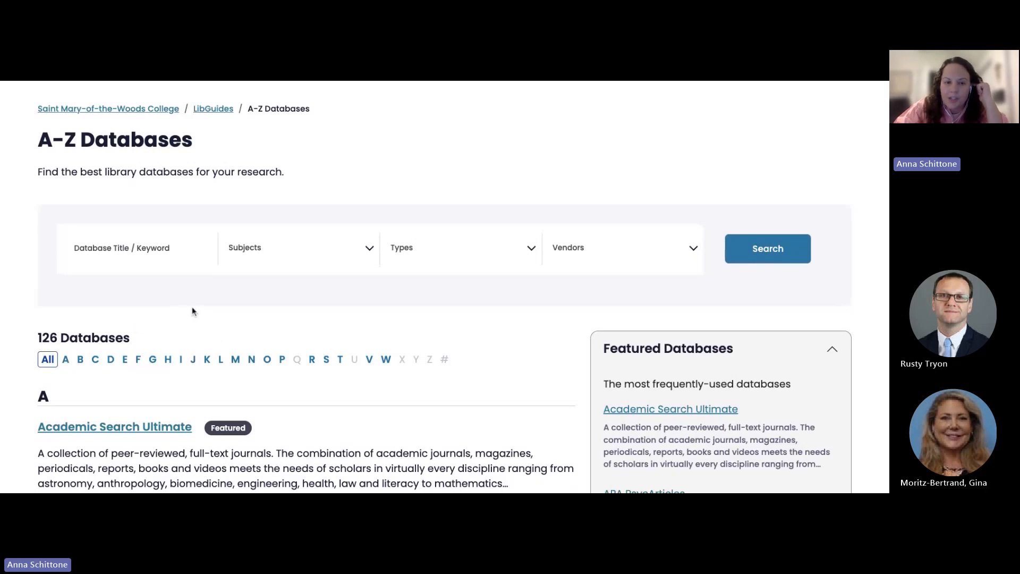
scroll(192, 311, down, 1)
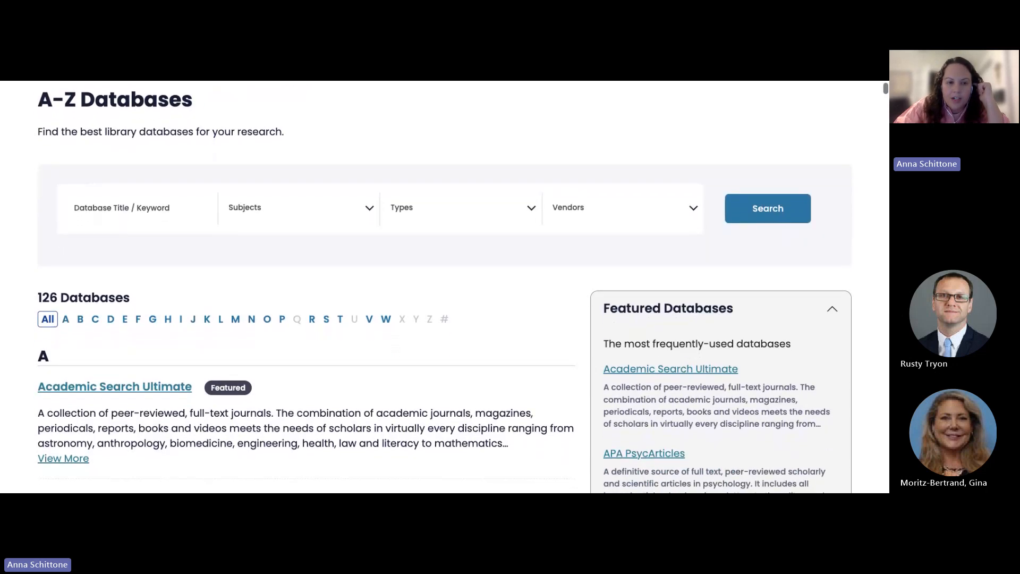
click(96, 310)
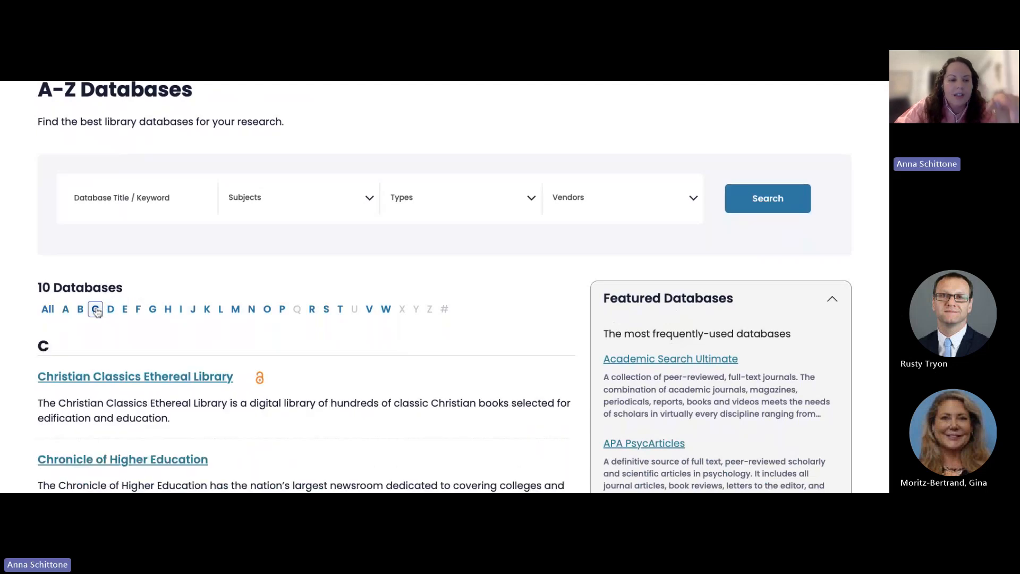
scroll(462, 287, down, 5)
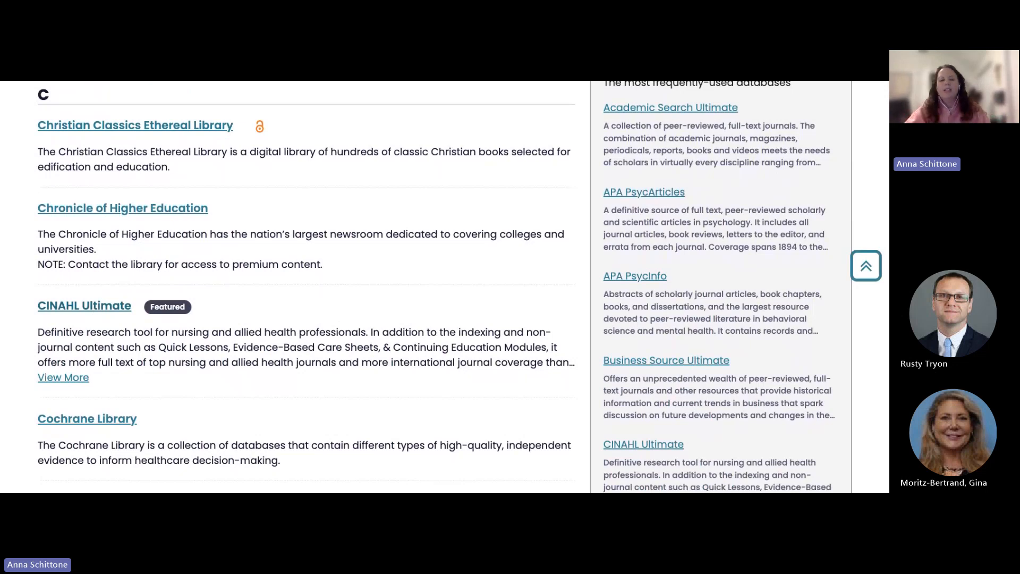
click(84, 306)
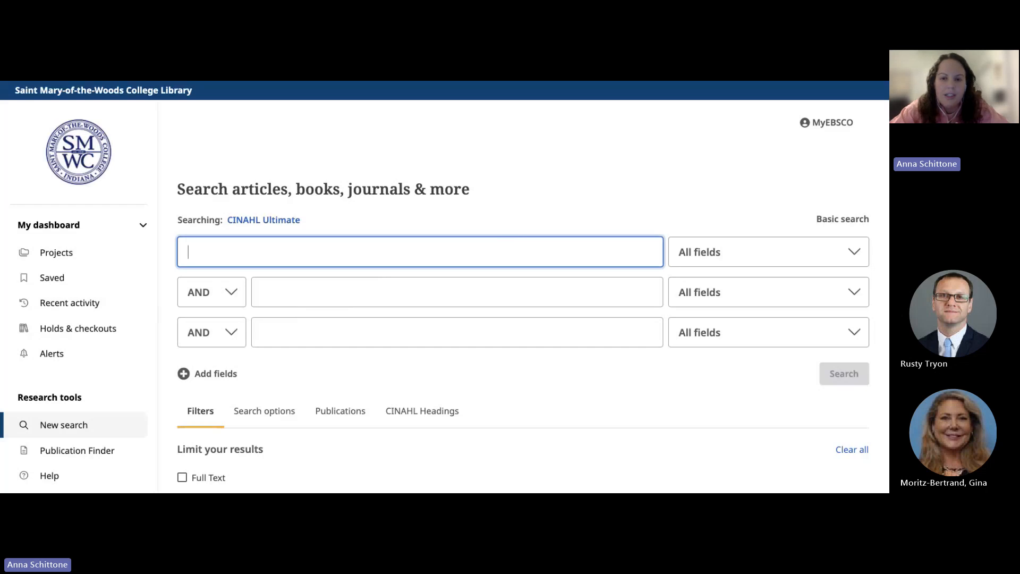
Enter neonatal as the first search term and combine it with premature infant using AND
text(ne)
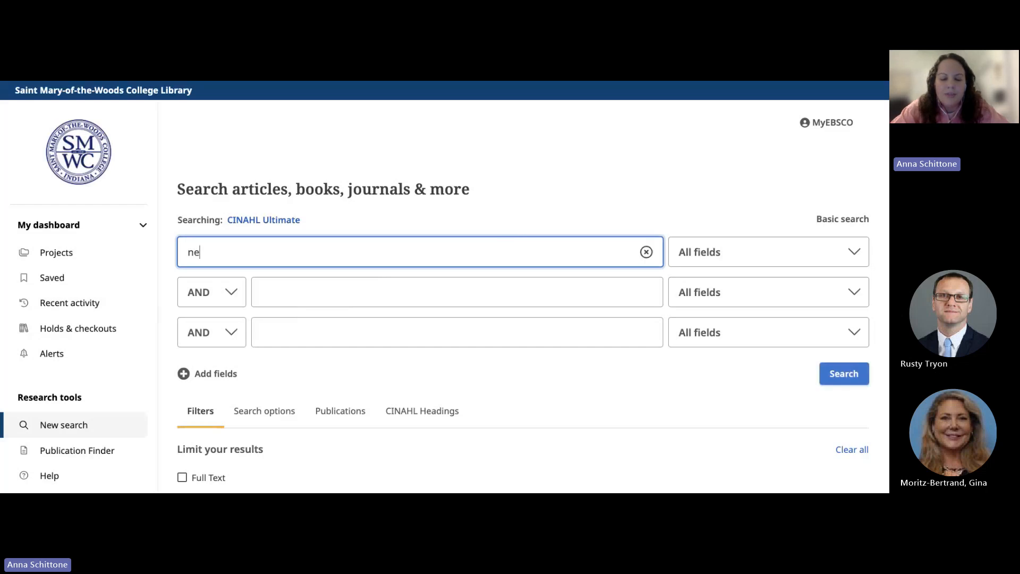
text(onatal)
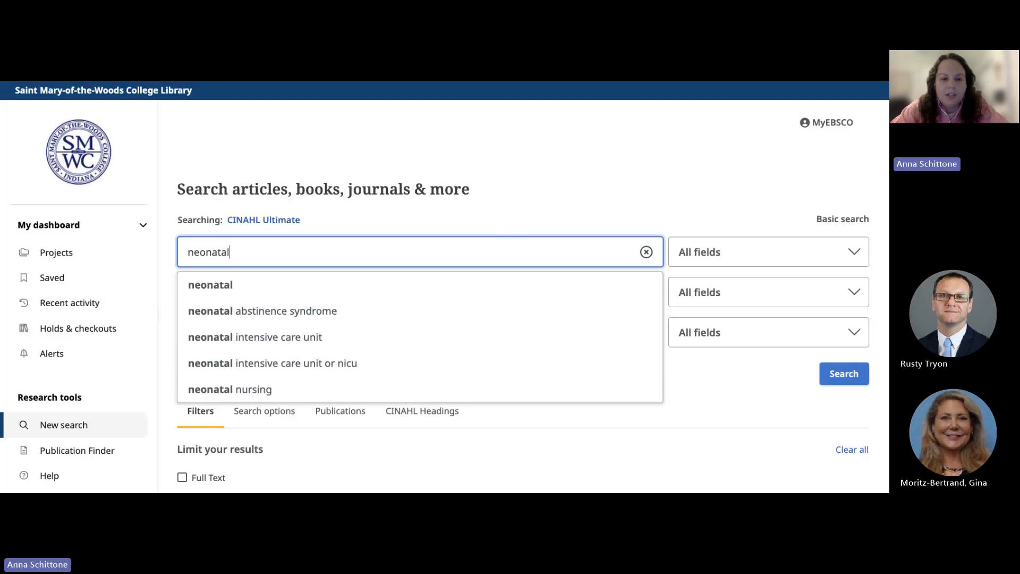
click(395, 286)
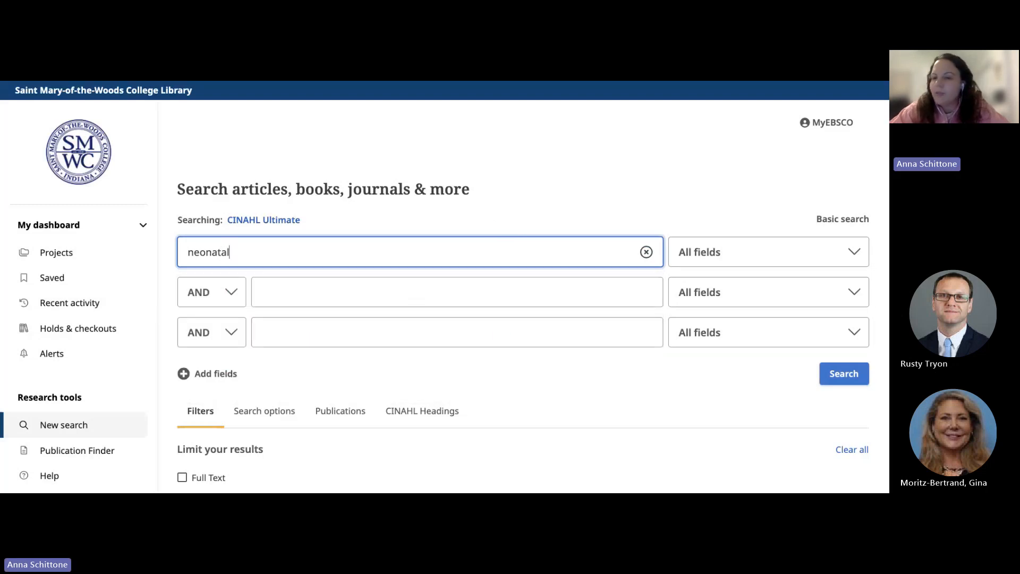
scroll(408, 287, down, 1)
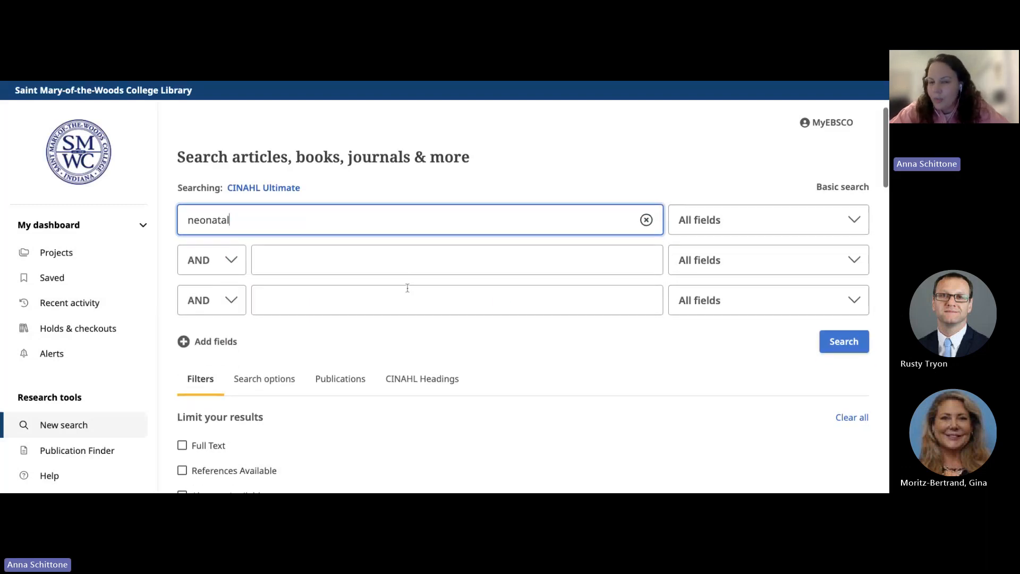
click(384, 228)
scroll(384, 228, up, 1)
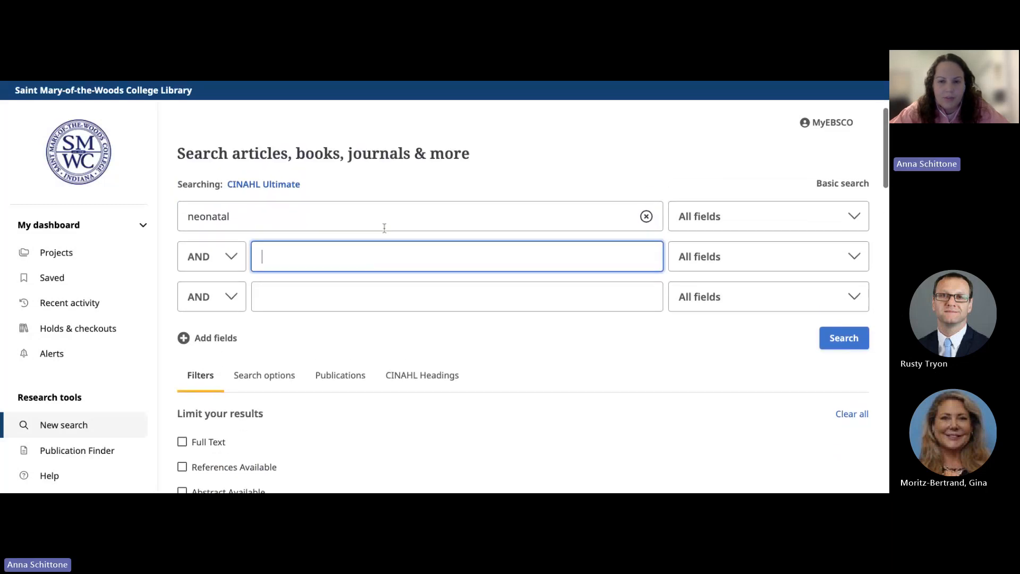
text(pre)
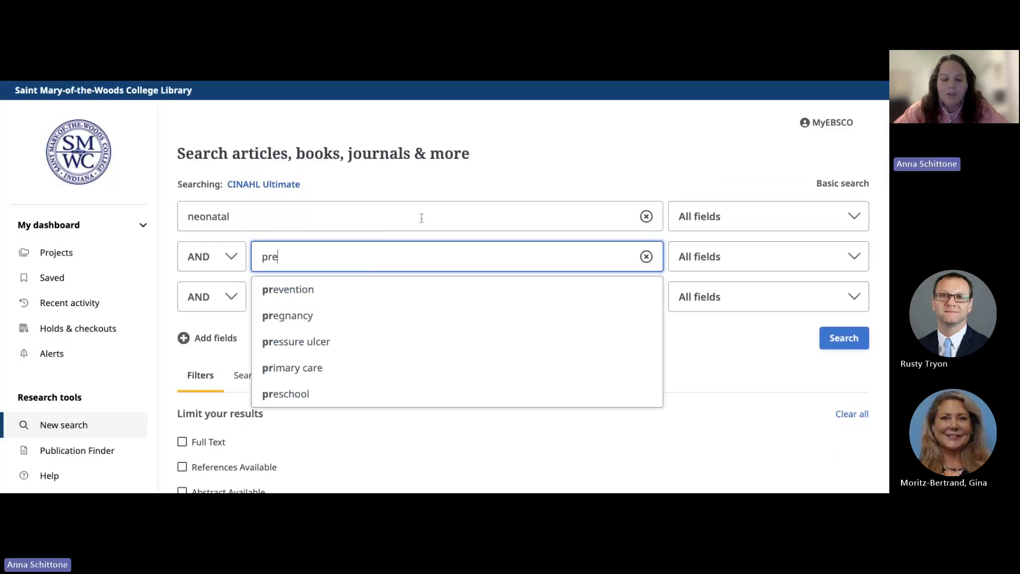
text(m)
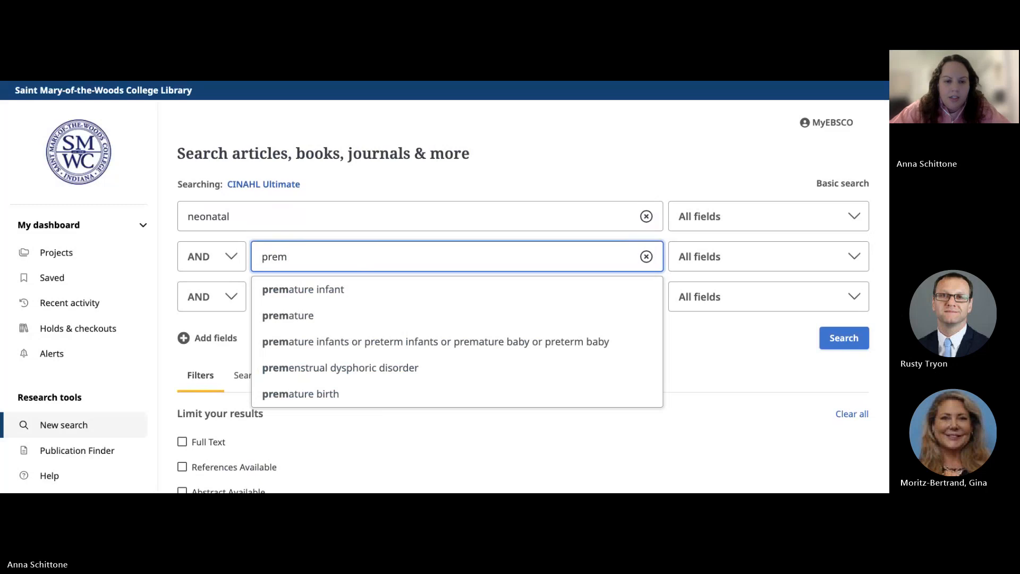
click(397, 289)
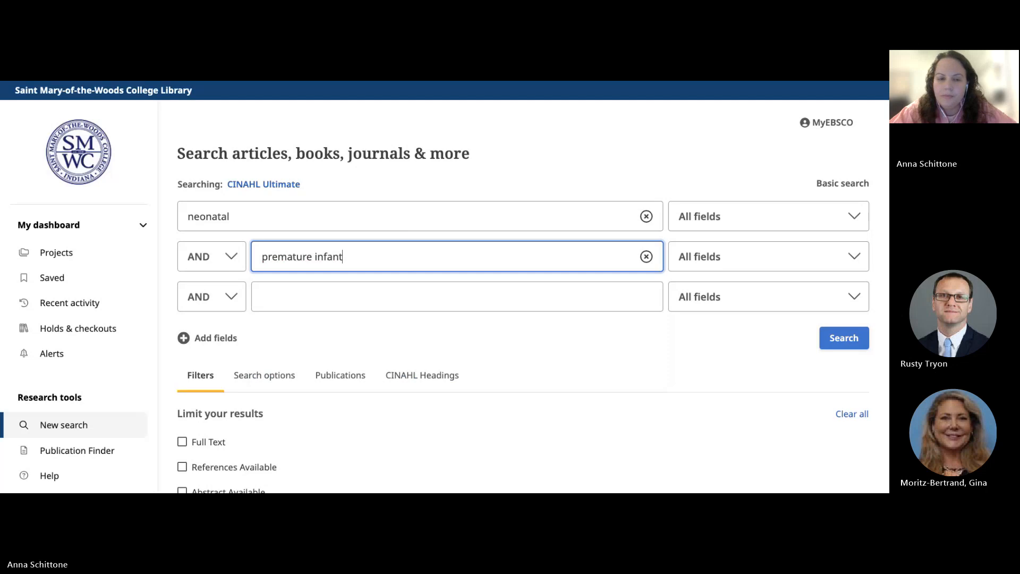
Limit the search to Full Text, Peer Reviewed and Evidence-Based Practice results
scroll(346, 279, down, 3)
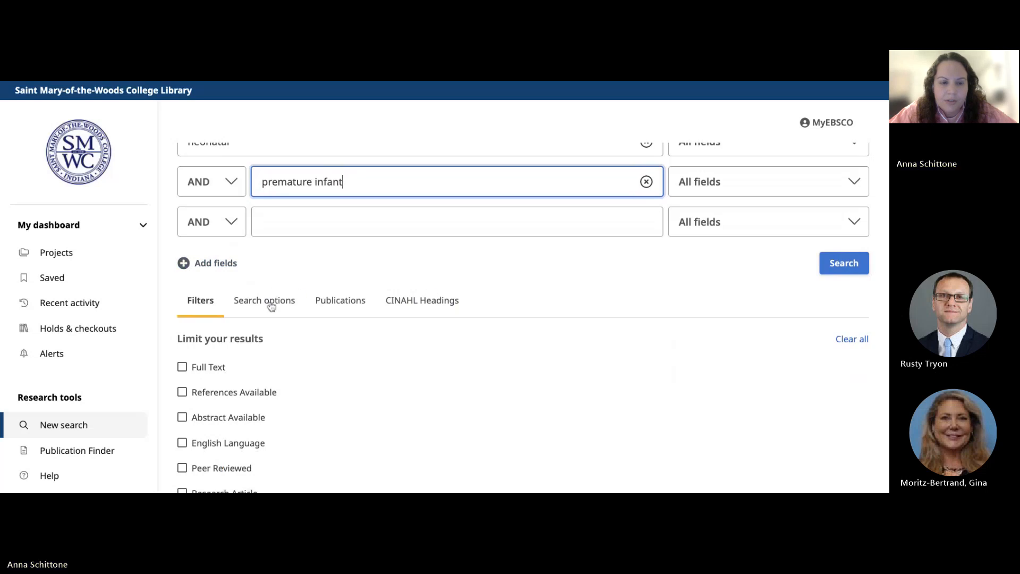
scroll(271, 319, down, 4)
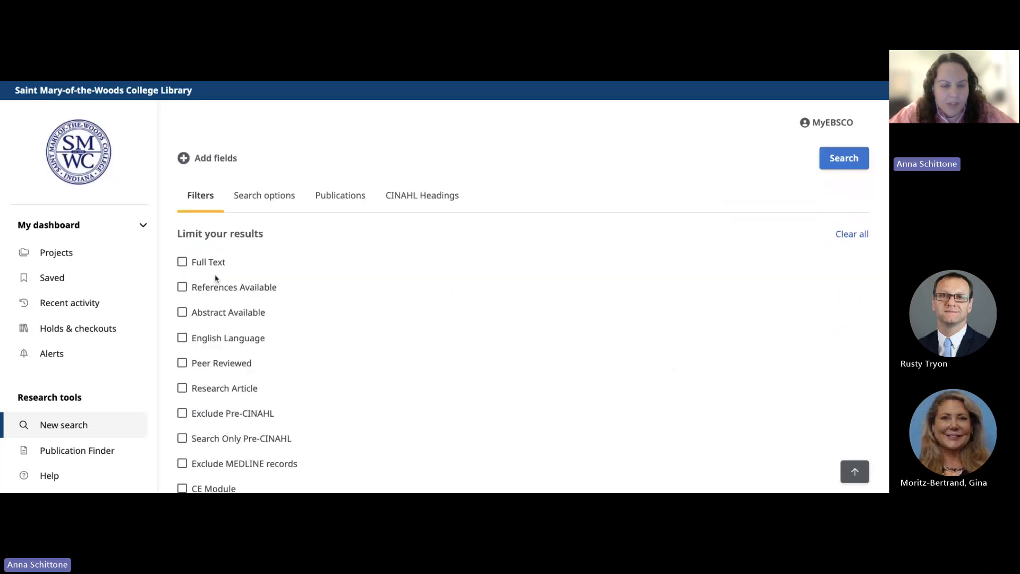
click(182, 263)
scroll(209, 346, down, 1)
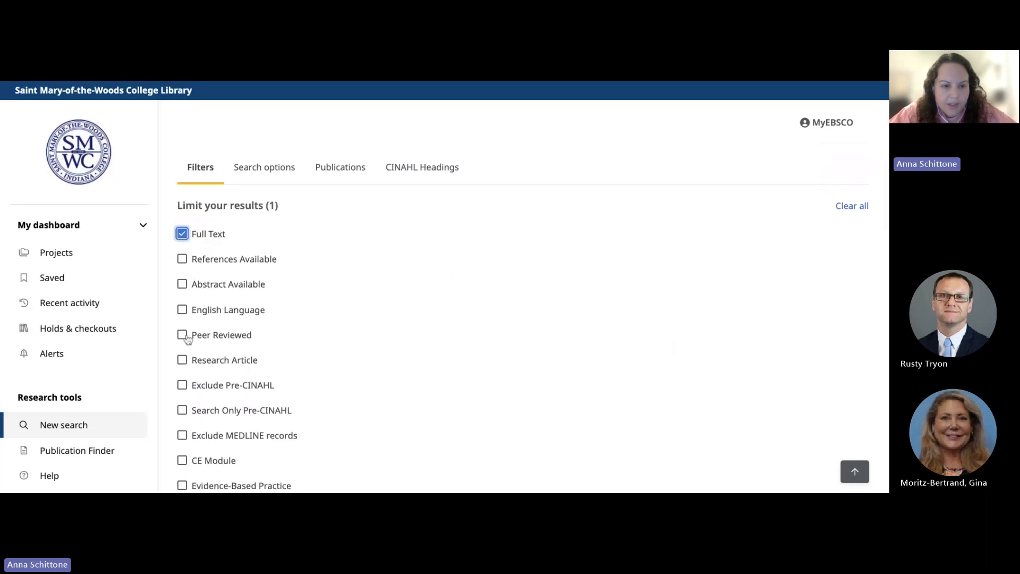
click(182, 334)
scroll(206, 395, down, 3)
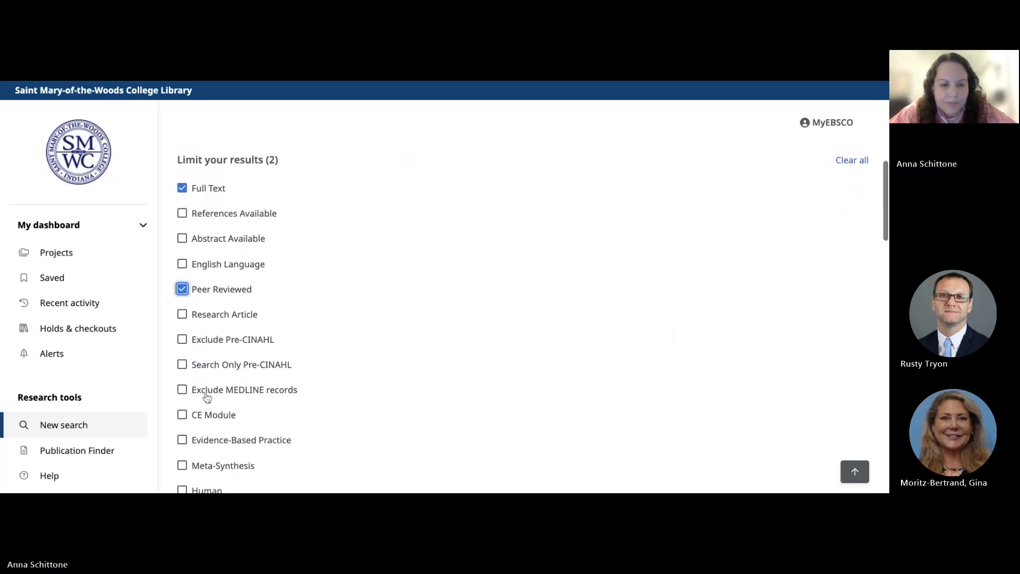
scroll(208, 397, down, 4)
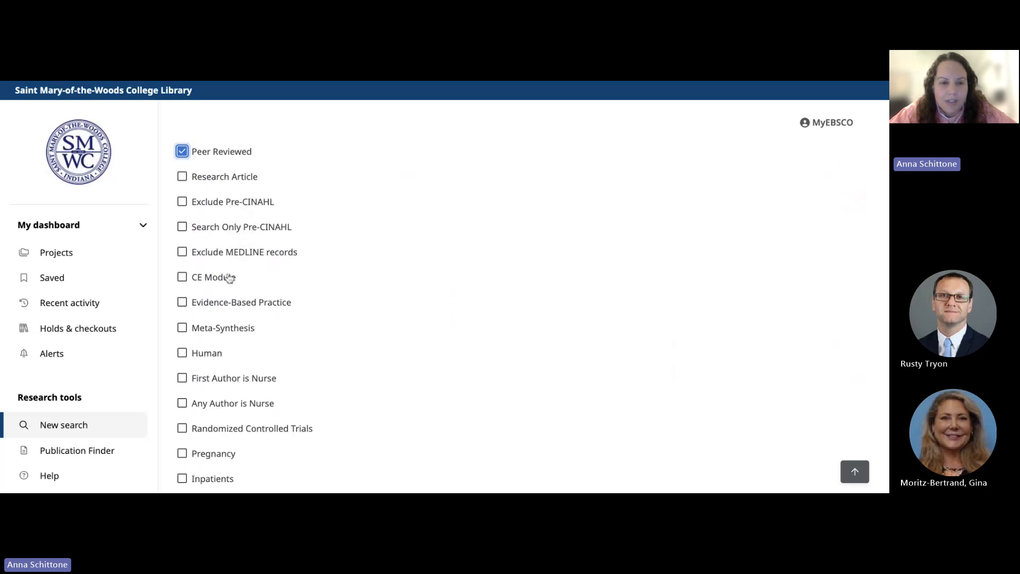
click(182, 303)
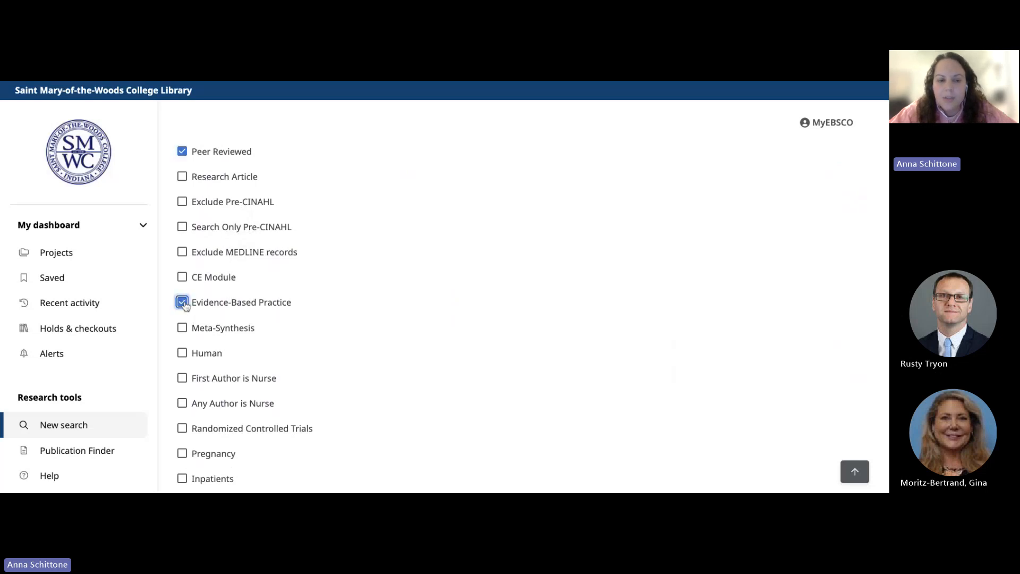
Restrict the publication date to the past 5 years
scroll(289, 335, down, 2)
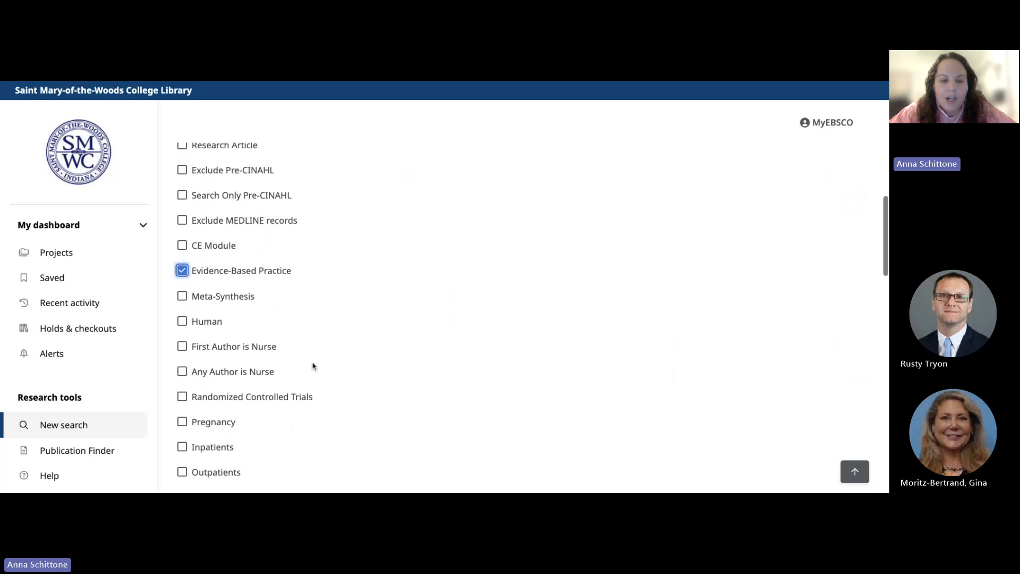
scroll(292, 265, down, 1)
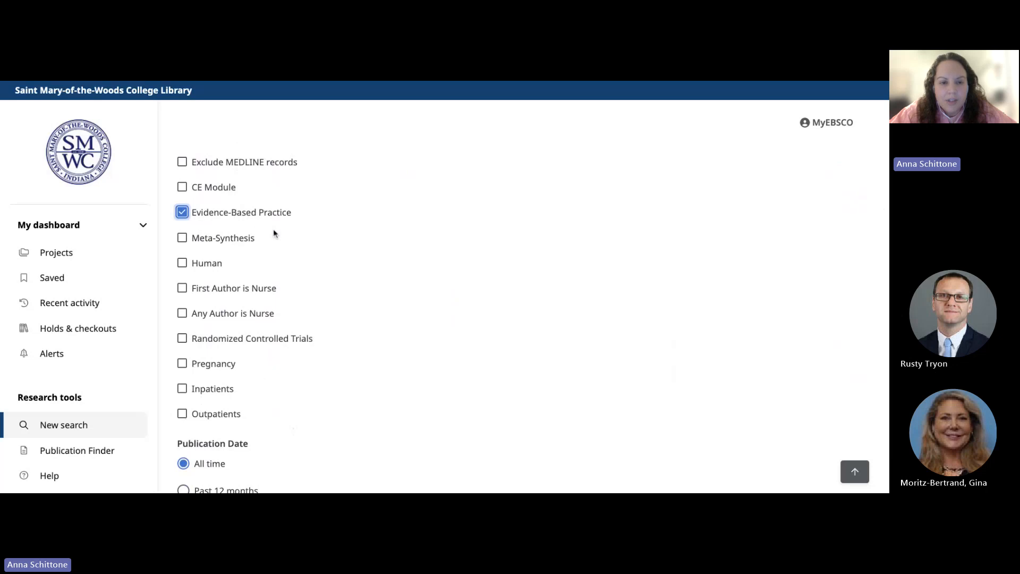
scroll(274, 232, down, 5)
scroll(274, 233, down, 1)
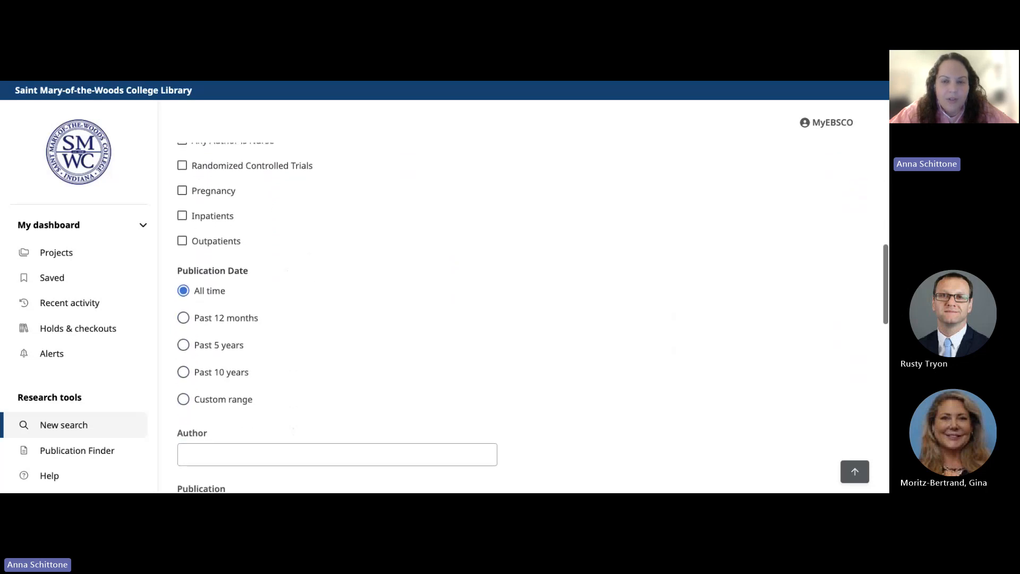
click(183, 345)
scroll(326, 344, down, 2)
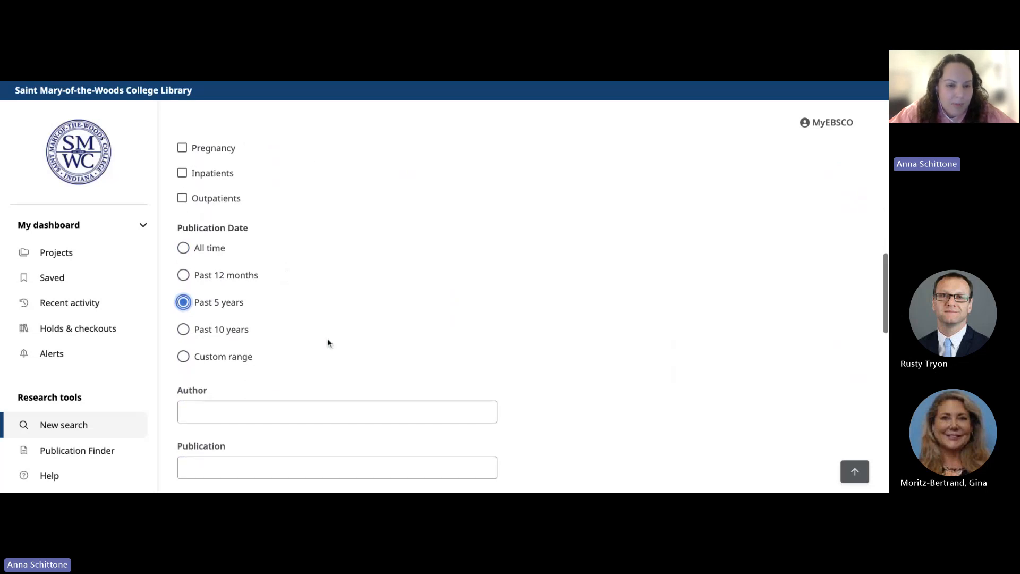
scroll(344, 317, down, 1)
Search the CINAHL Headings for the term neonatal, ranked by relevancy
scroll(344, 316, up, 3)
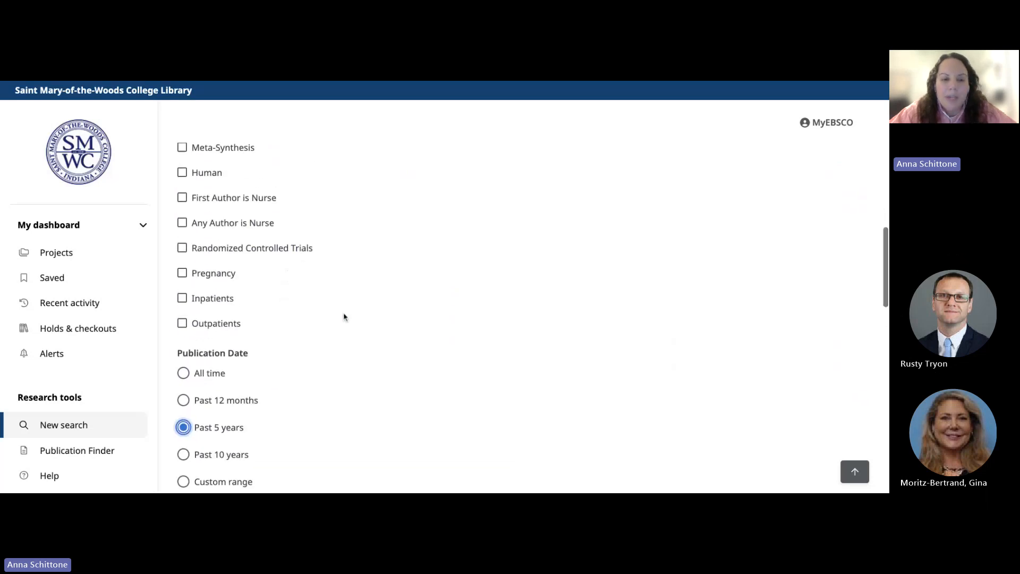
scroll(344, 316, up, 2)
scroll(344, 317, up, 8)
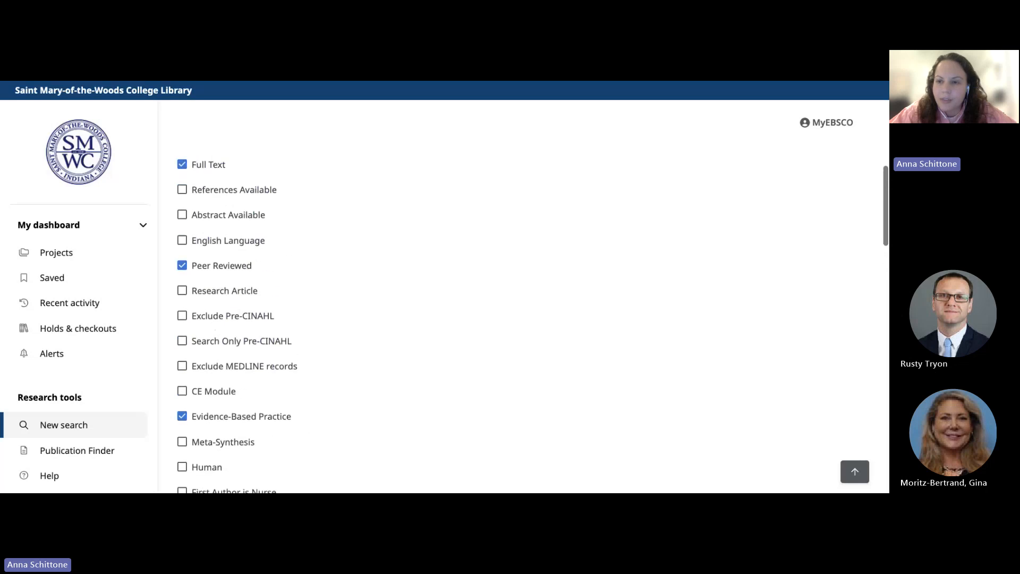
scroll(292, 318, up, 2)
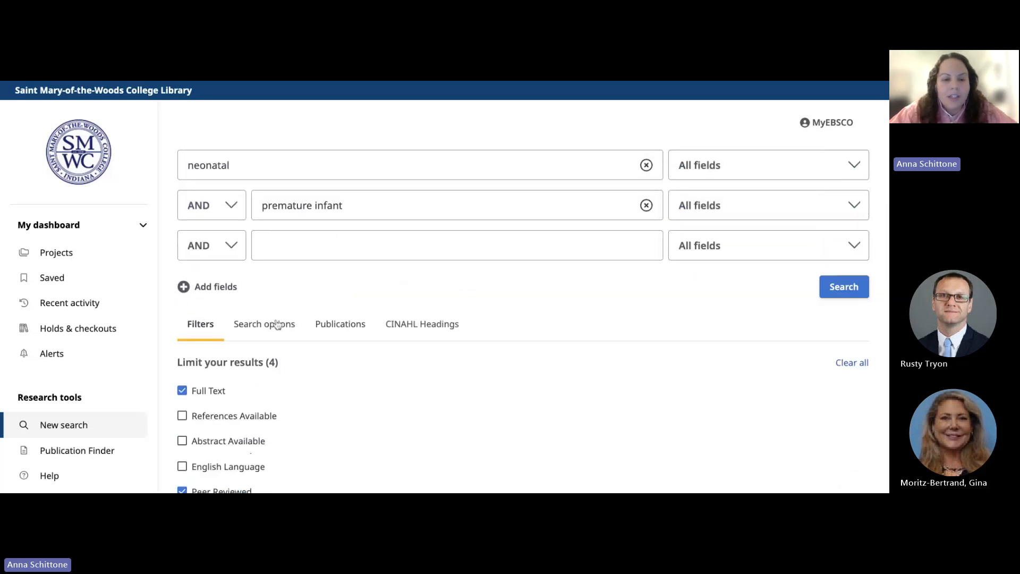
click(426, 325)
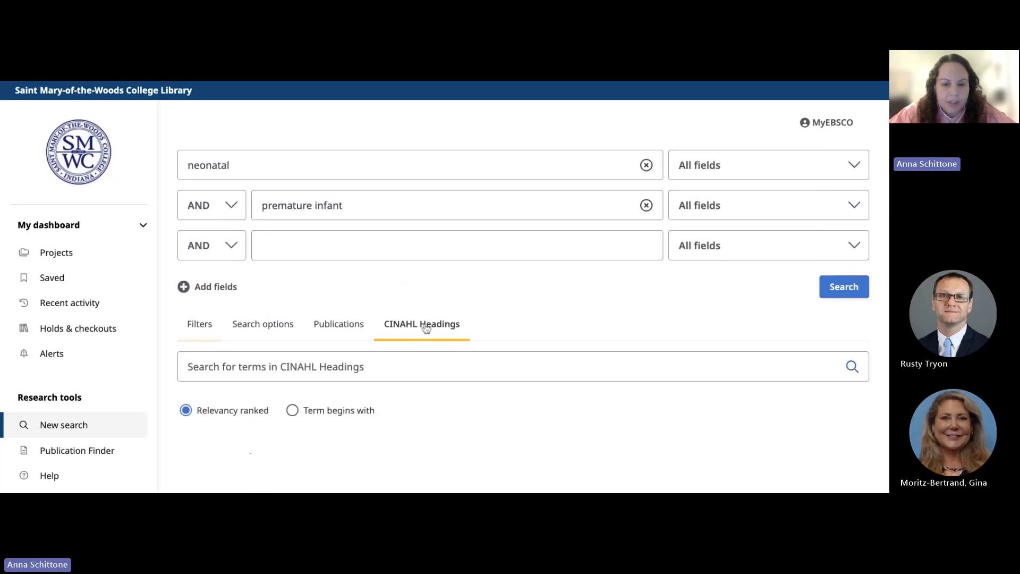
click(446, 372)
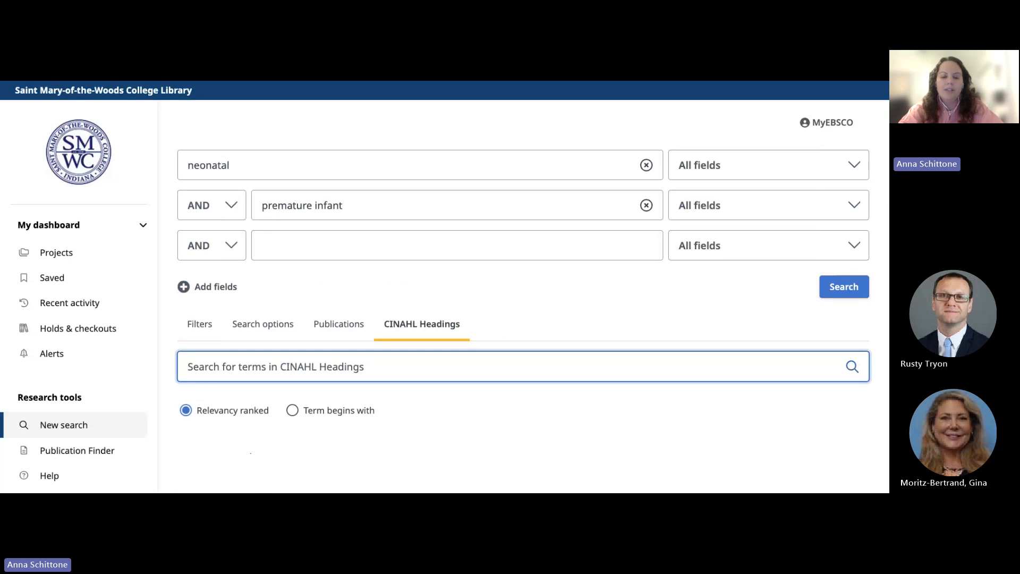
text(neonatal)
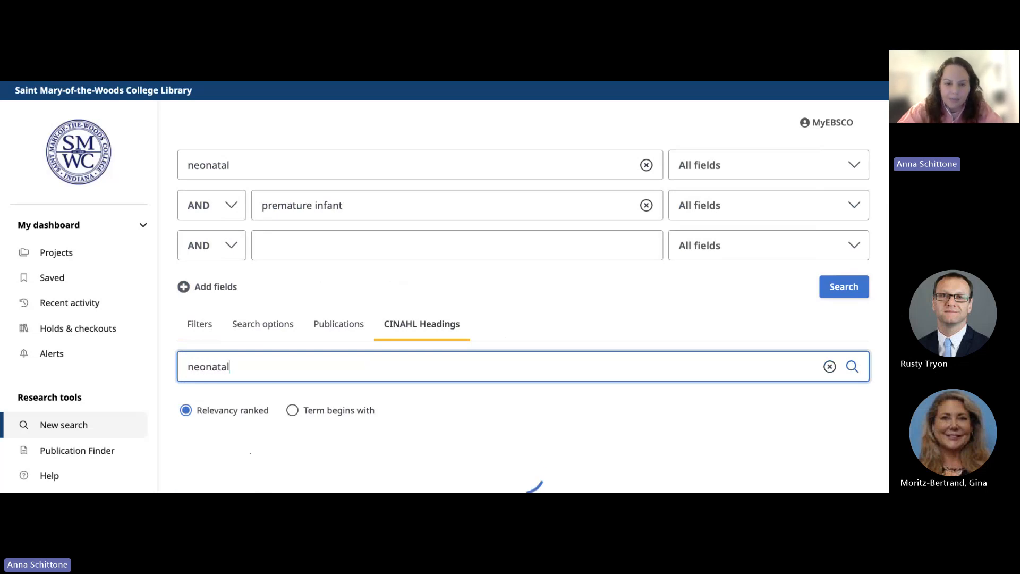
Browse the neonatal subject headings and select Hyperbilirubinemia, Neonatal
scroll(555, 392, down, 2)
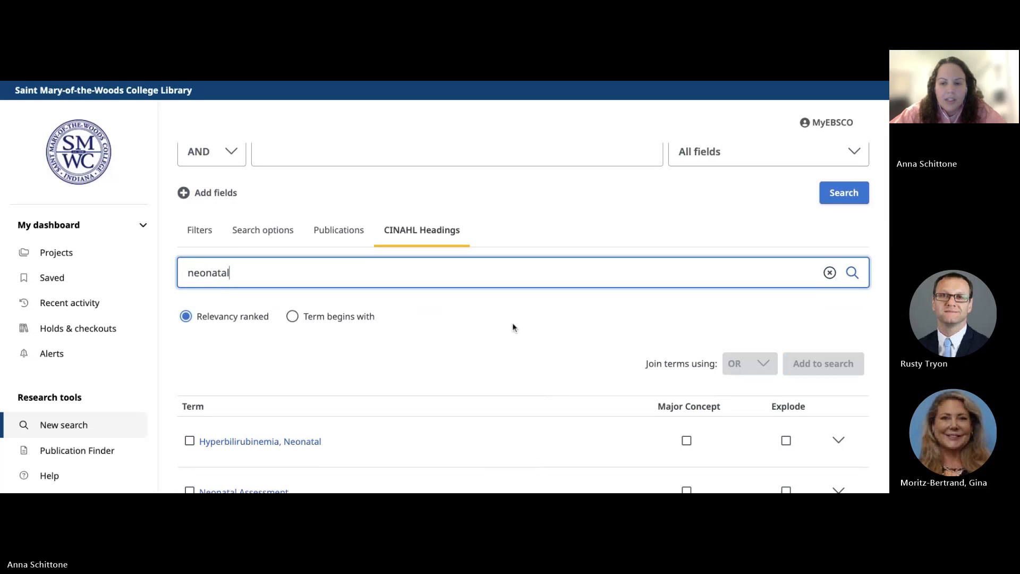
scroll(512, 325, down, 4)
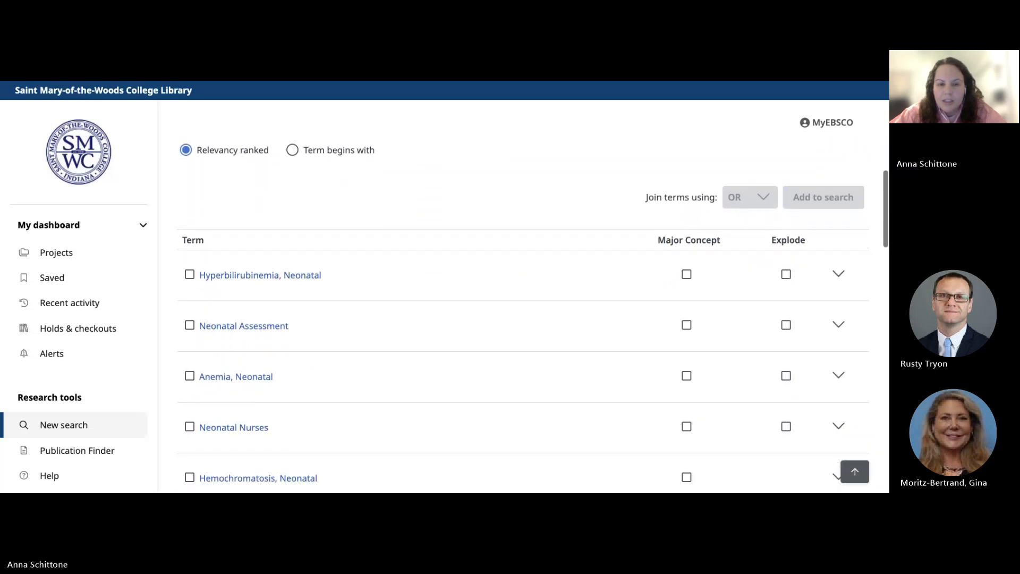
scroll(512, 323, down, 1)
scroll(512, 323, up, 1)
scroll(512, 323, down, 1)
scroll(512, 322, up, 2)
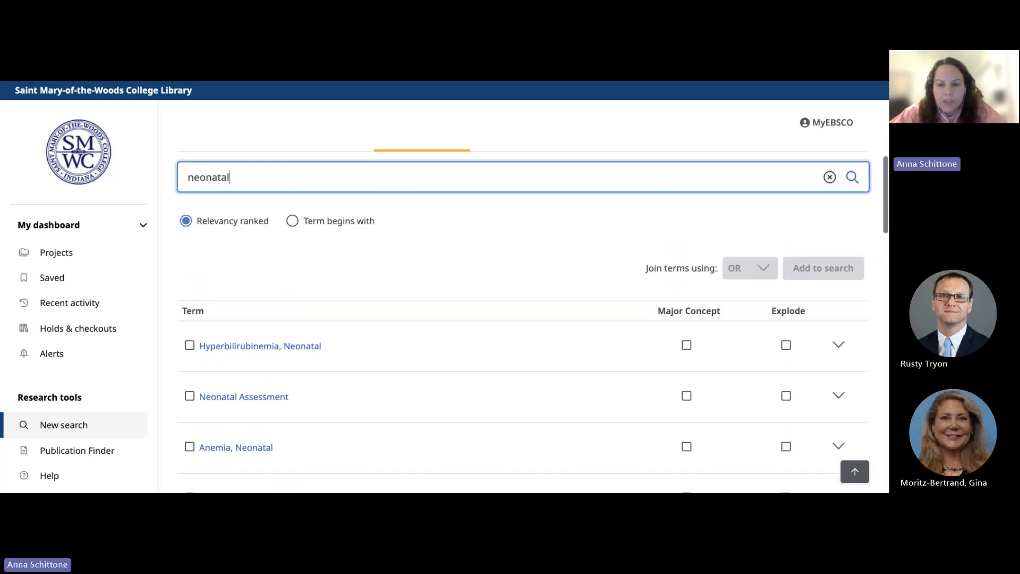
scroll(532, 321, up, 1)
scroll(531, 321, down, 3)
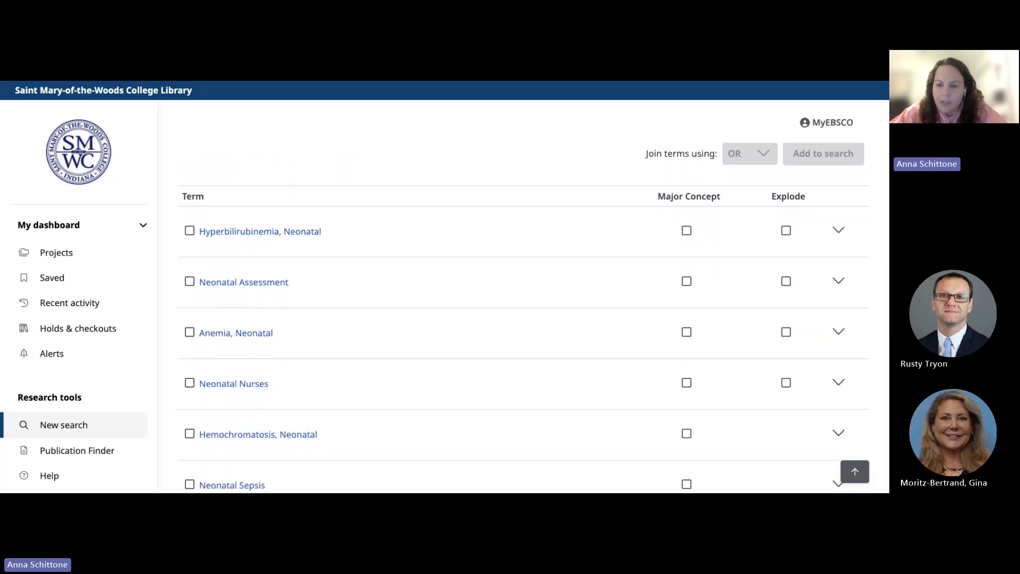
scroll(531, 321, down, 1)
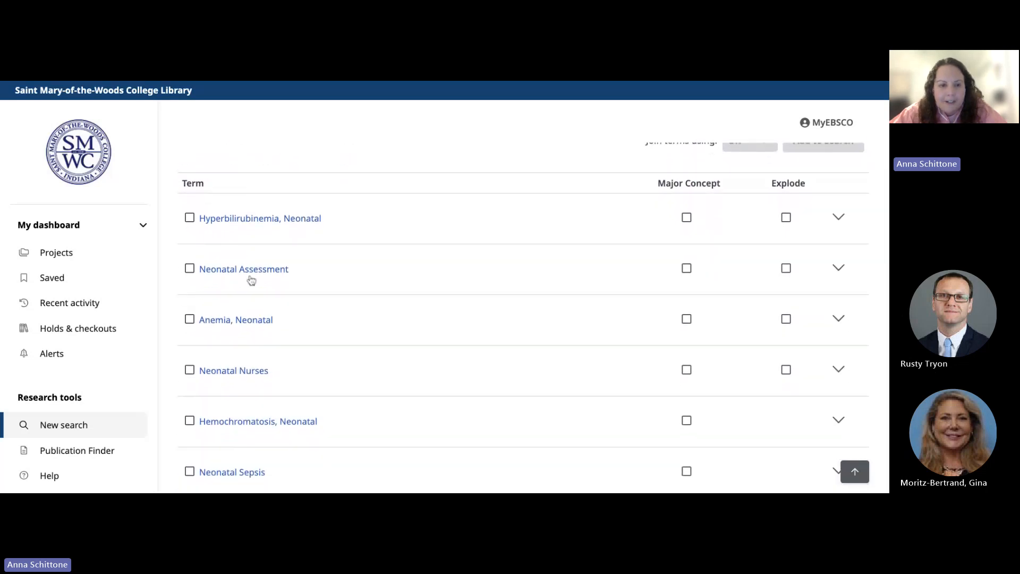
click(191, 219)
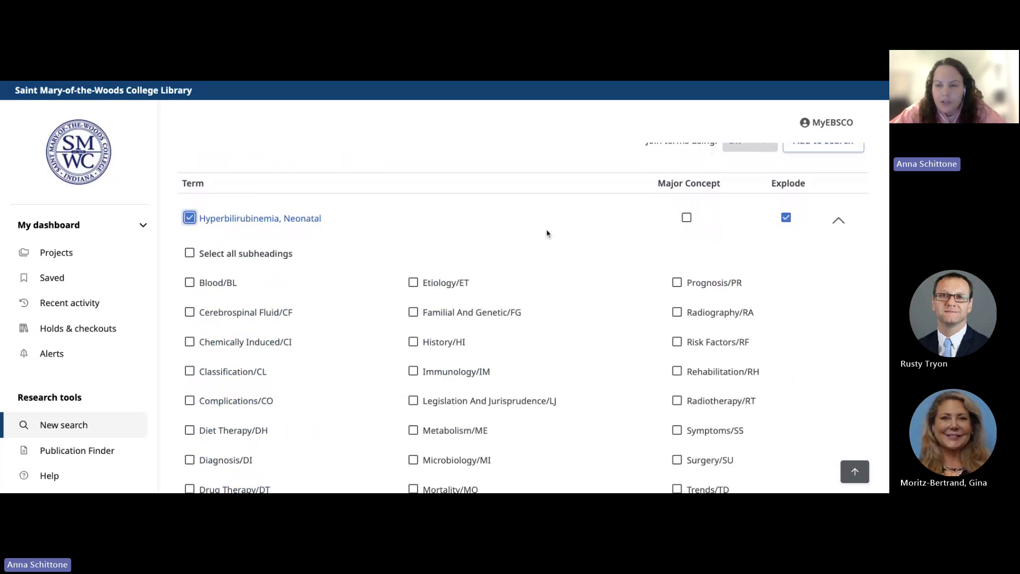
Review the subheadings of Hyperbilirubinemia, Neonatal and select Education/ED
scroll(547, 233, up, 1)
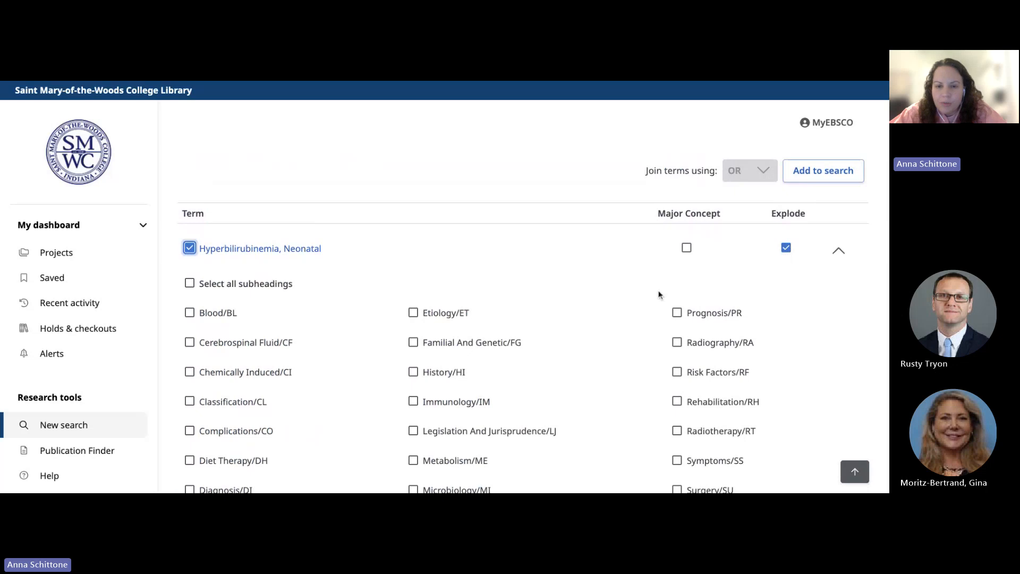
scroll(620, 304, down, 3)
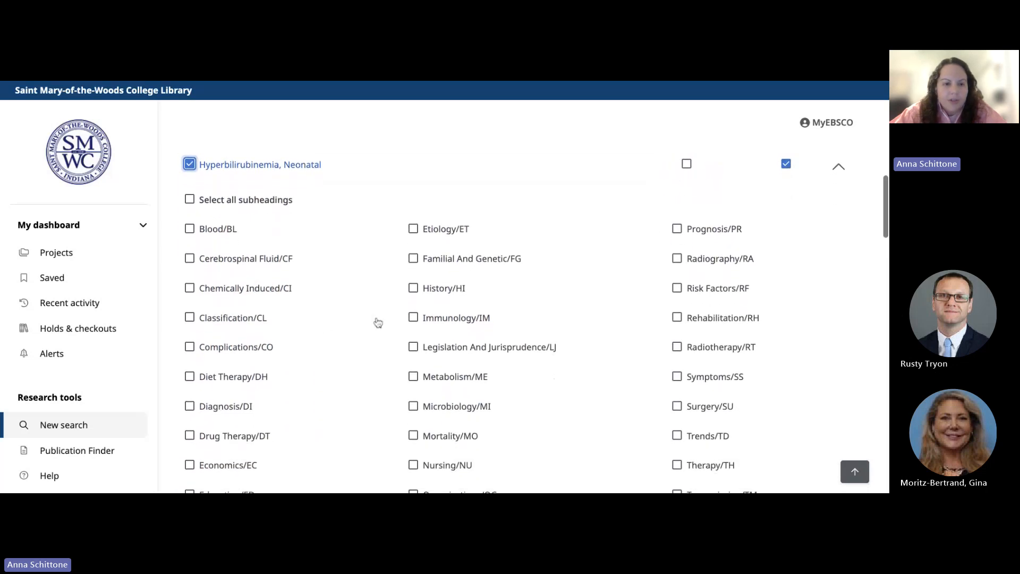
scroll(345, 345, down, 2)
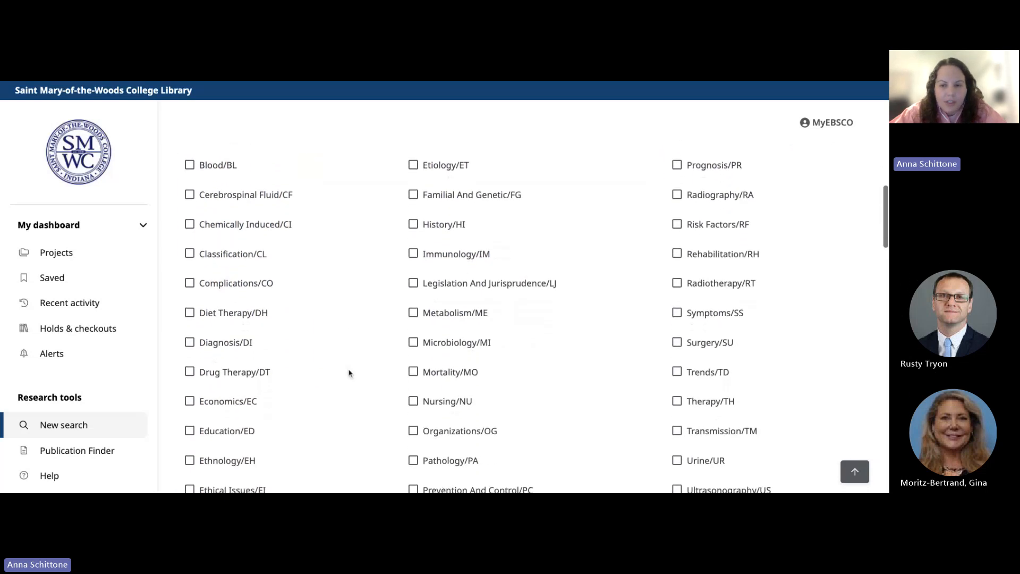
scroll(349, 373, down, 2)
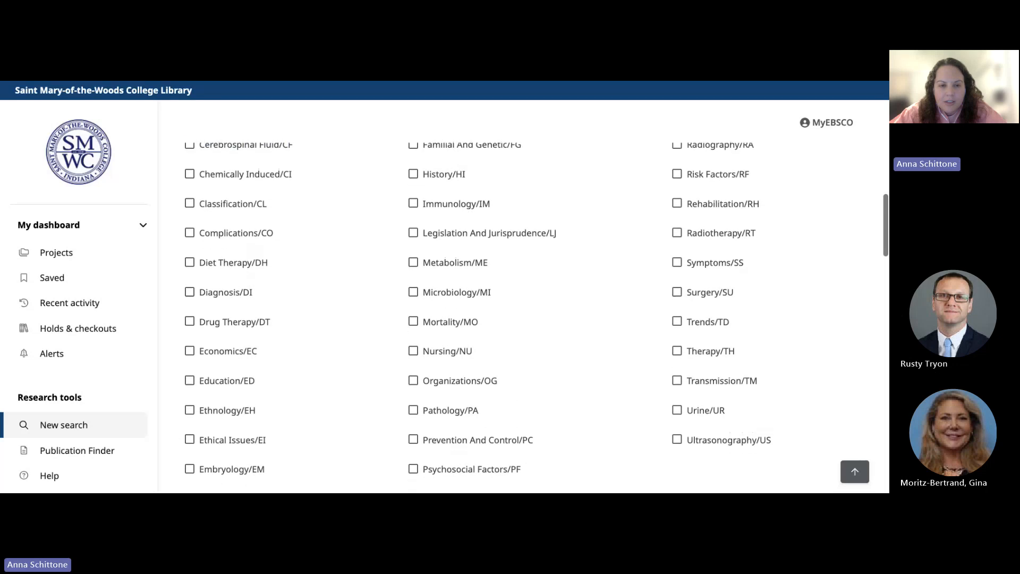
scroll(523, 298, down, 3)
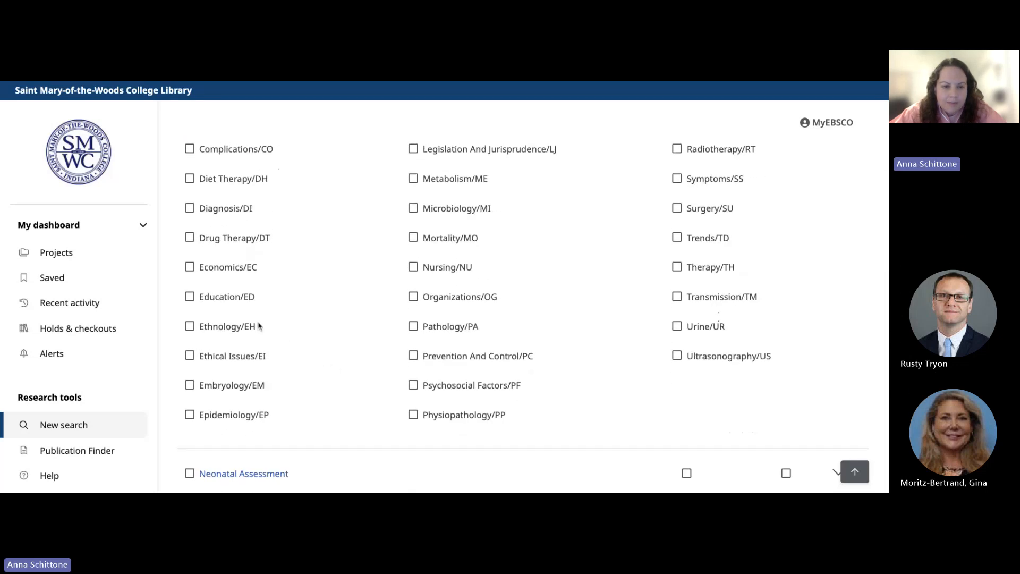
click(190, 301)
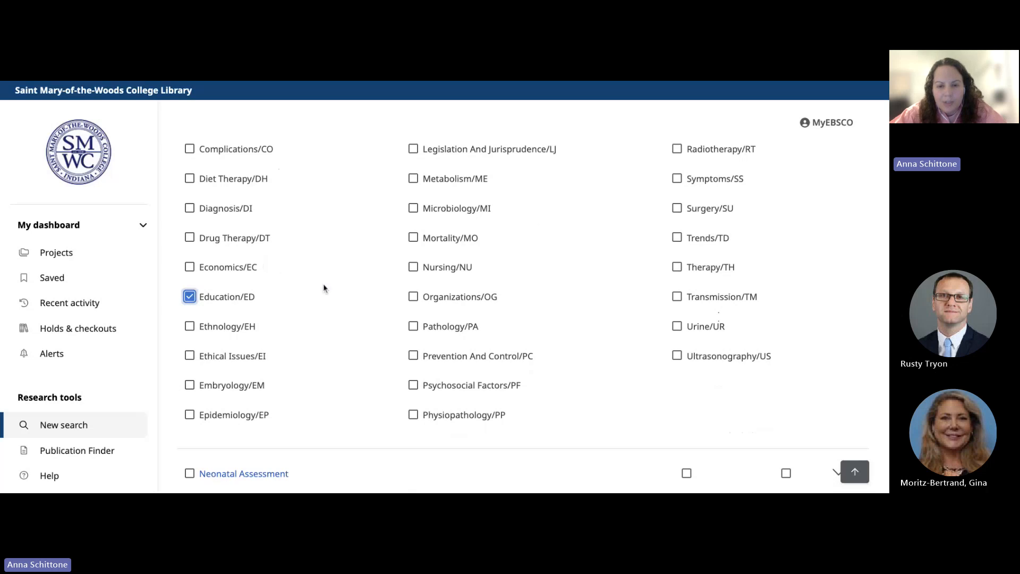
scroll(340, 298, up, 3)
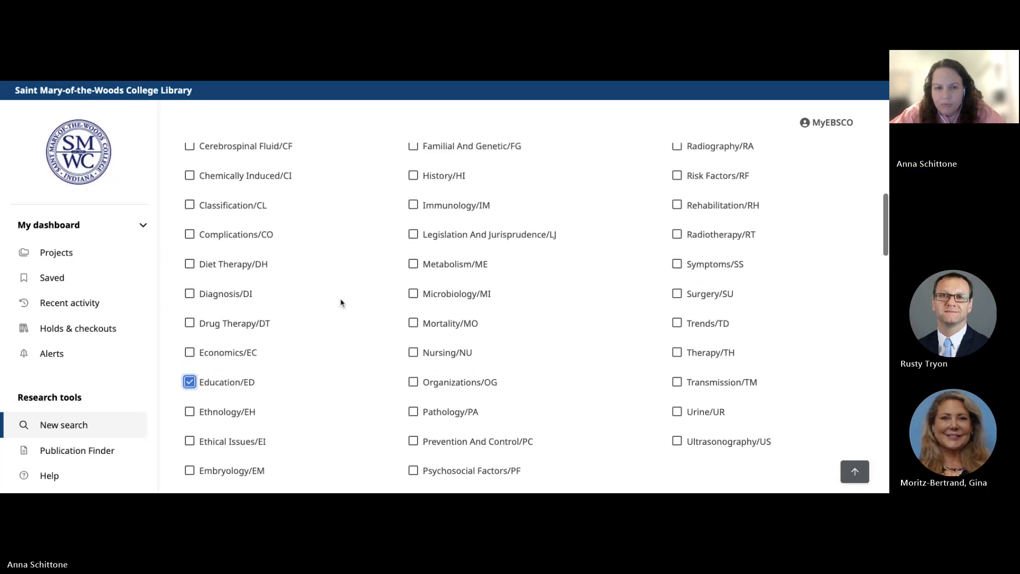
scroll(531, 319, up, 2)
Select the Neonatal Nurses heading from the list of neonatal subject headings
scroll(531, 318, down, 6)
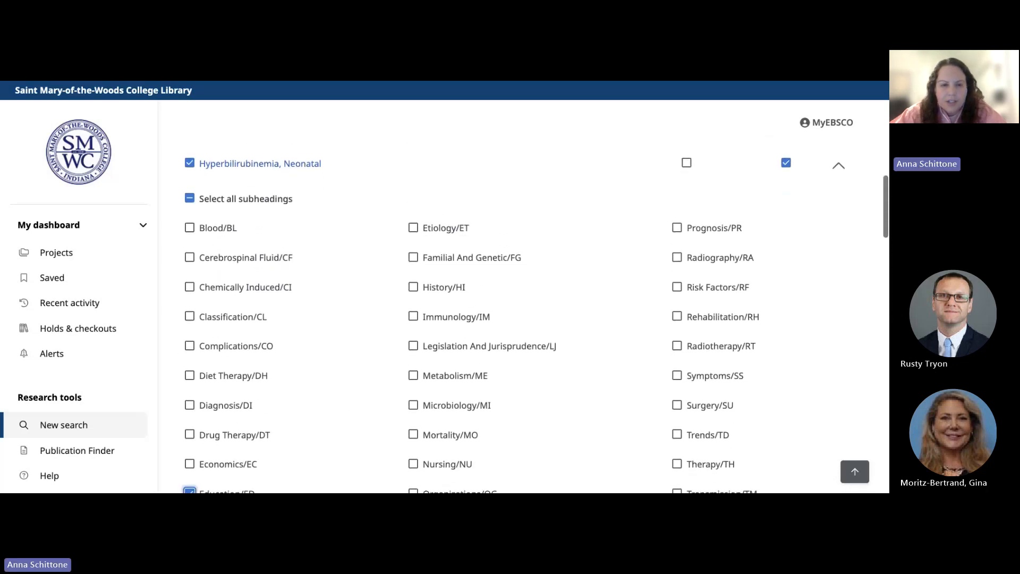
scroll(211, 327, down, 3)
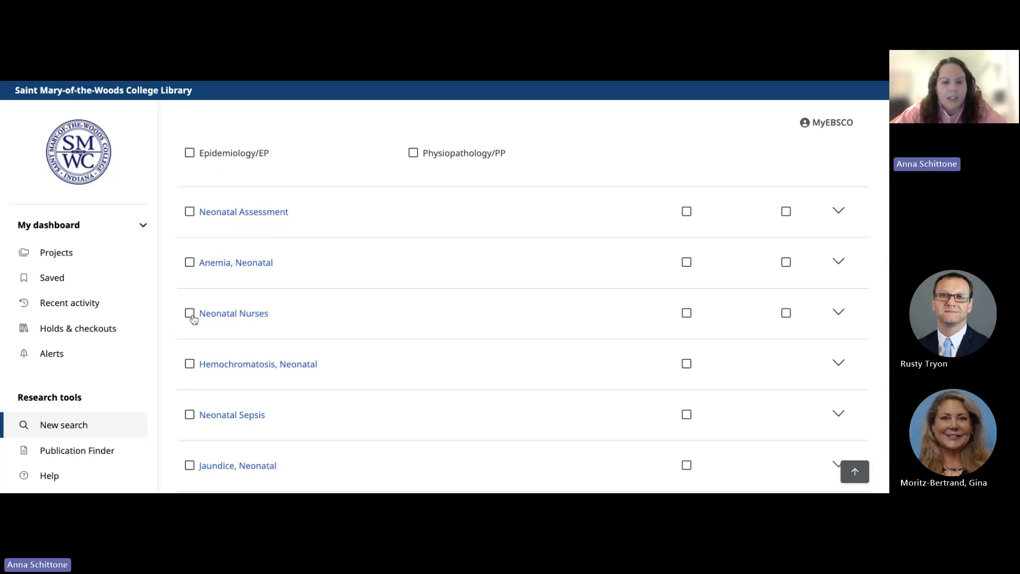
scroll(193, 319, down, 4)
scroll(258, 263, up, 6)
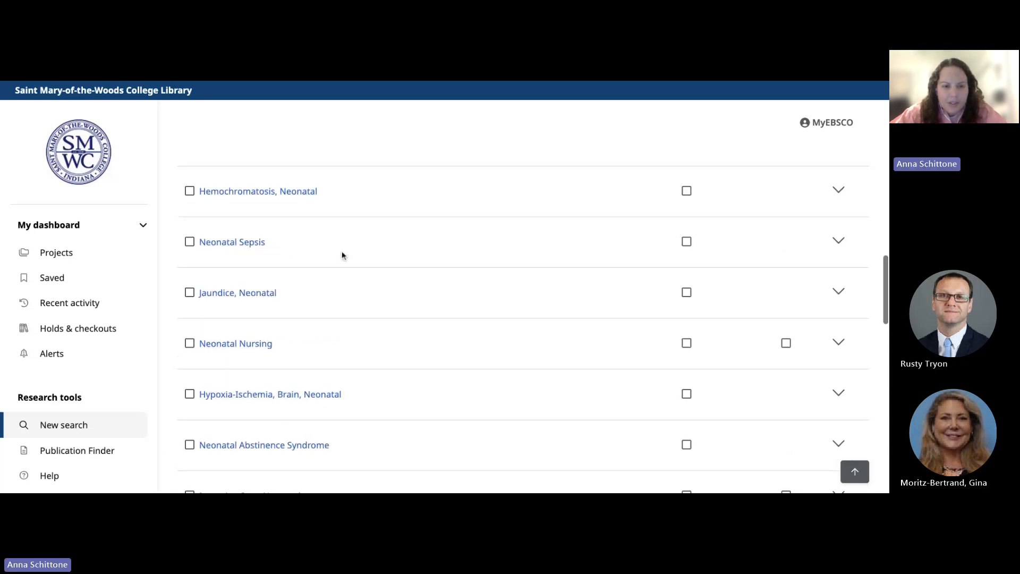
scroll(341, 255, up, 1)
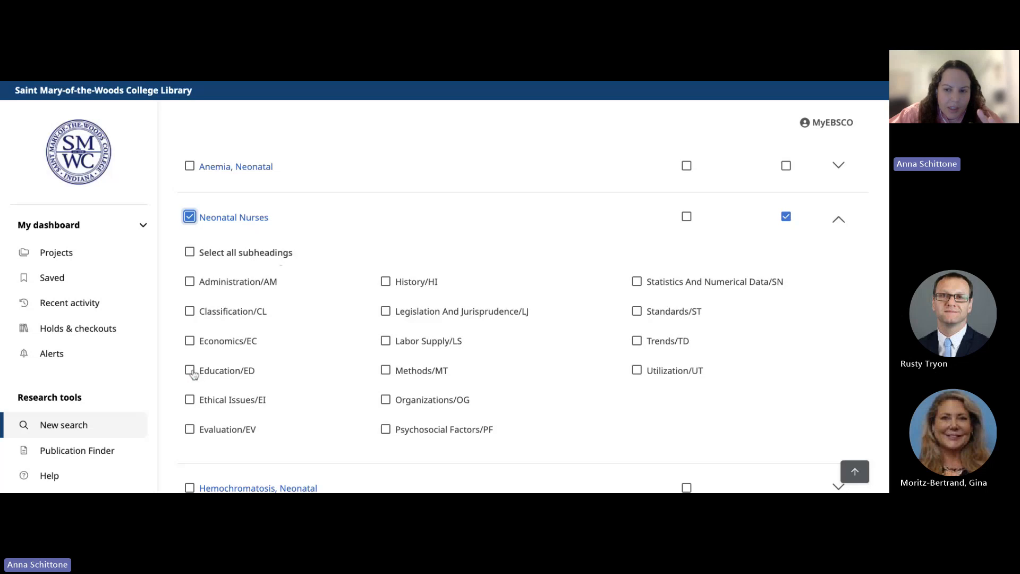
Select the Evaluation, Methods, Statistics And Numerical Data, Trends and Standards subheadings for Neonatal Nurses
click(190, 429)
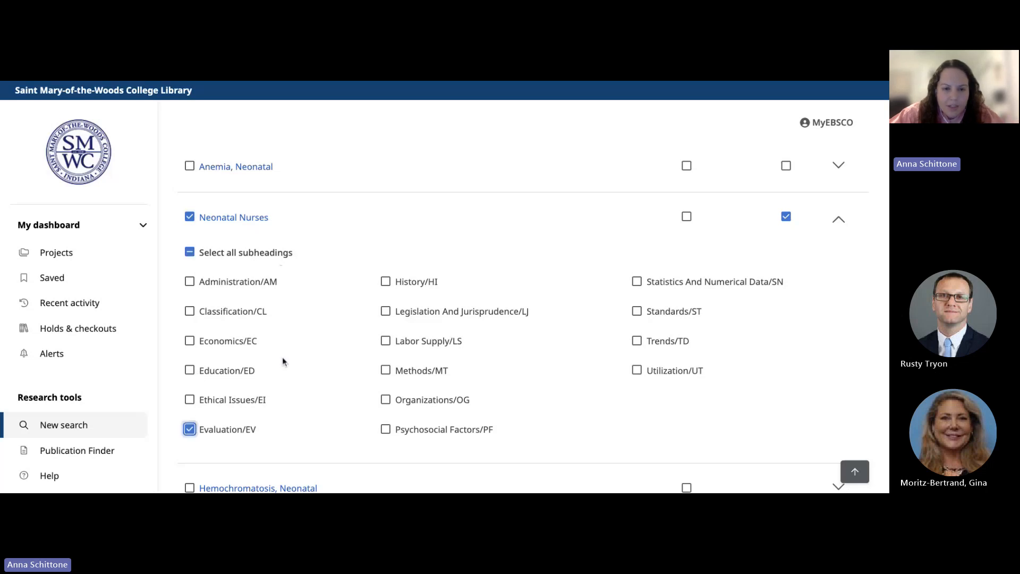
click(386, 372)
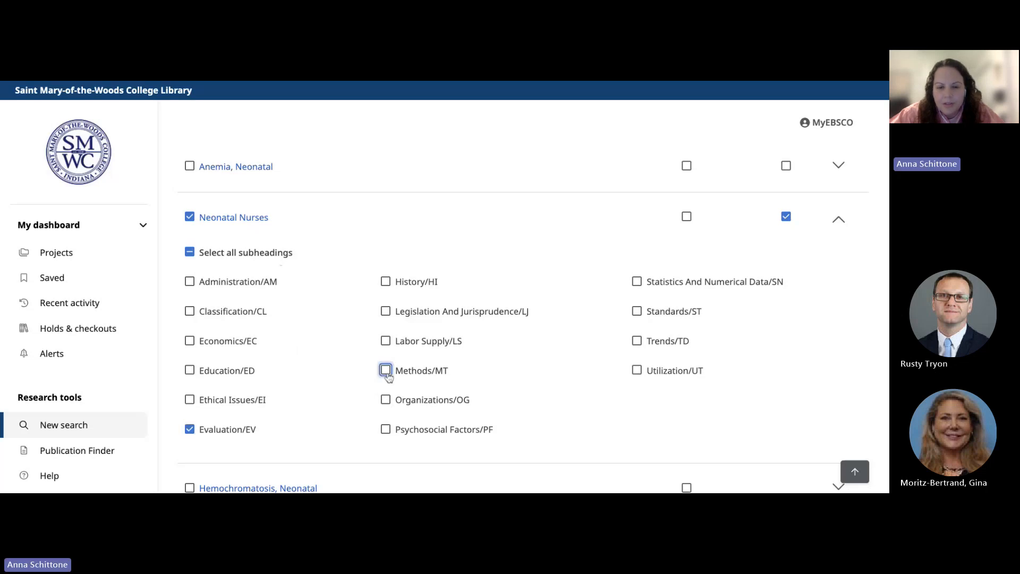
click(638, 283)
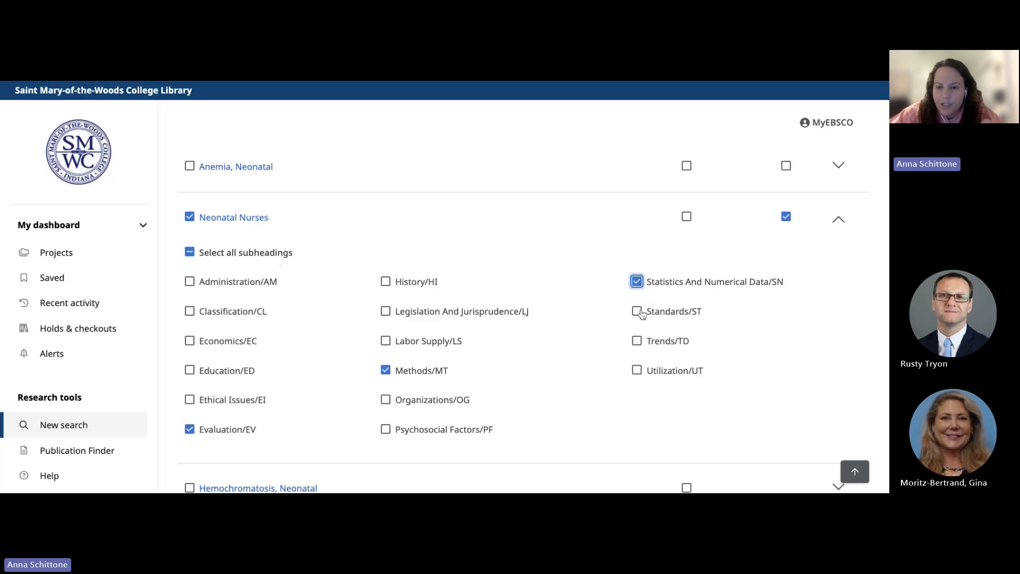
click(638, 342)
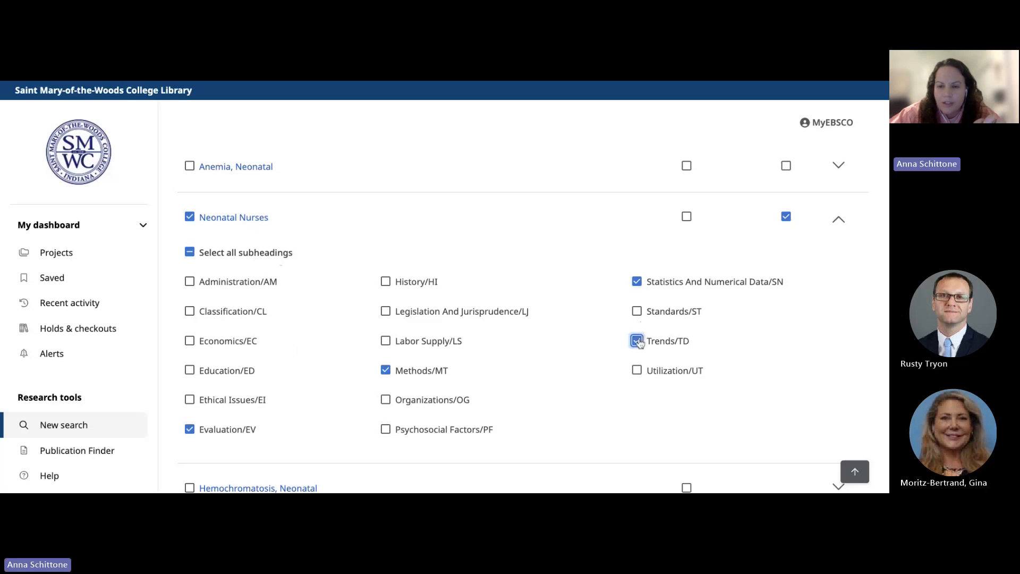
click(636, 312)
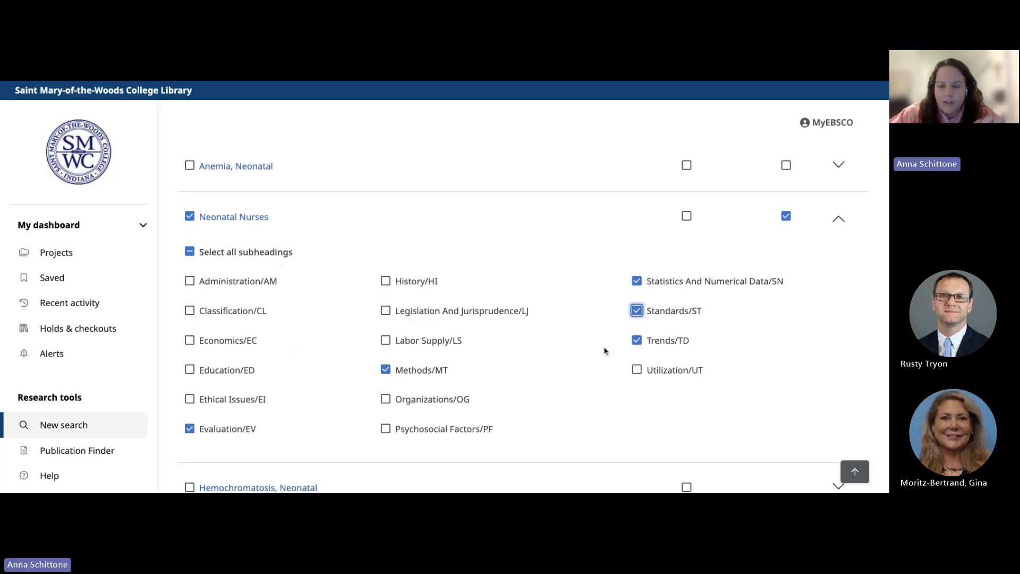
Browse the remaining neonatal subject headings and select Neonatal Intensive Care Nursing
scroll(605, 348, down, 3)
scroll(604, 350, down, 3)
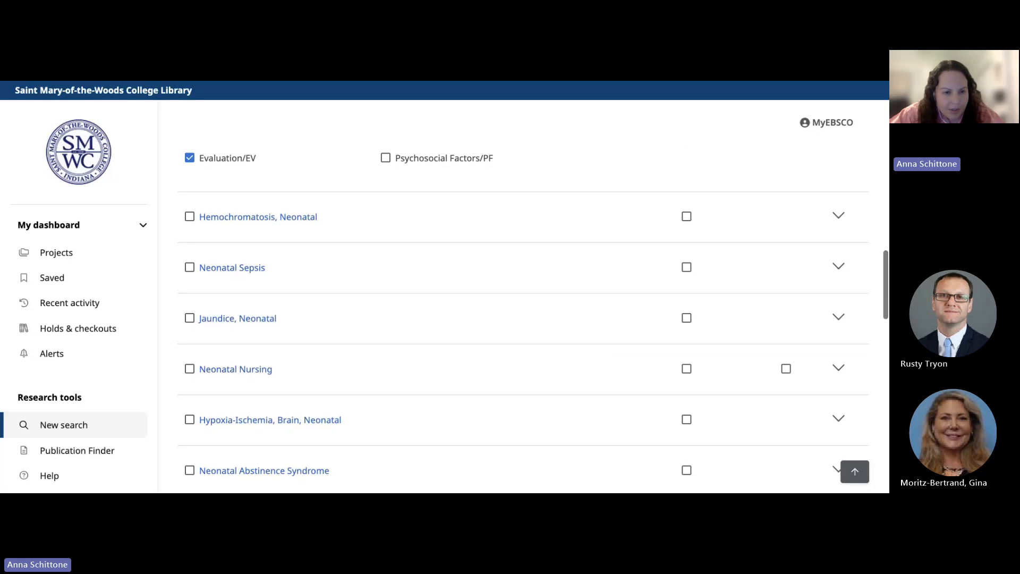
scroll(523, 314, down, 2)
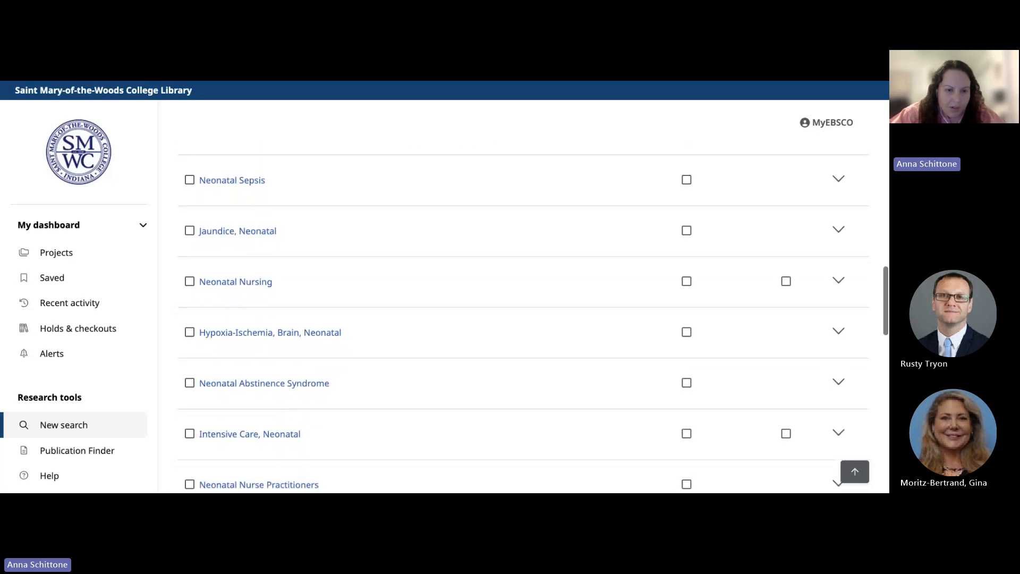
scroll(484, 312, down, 2)
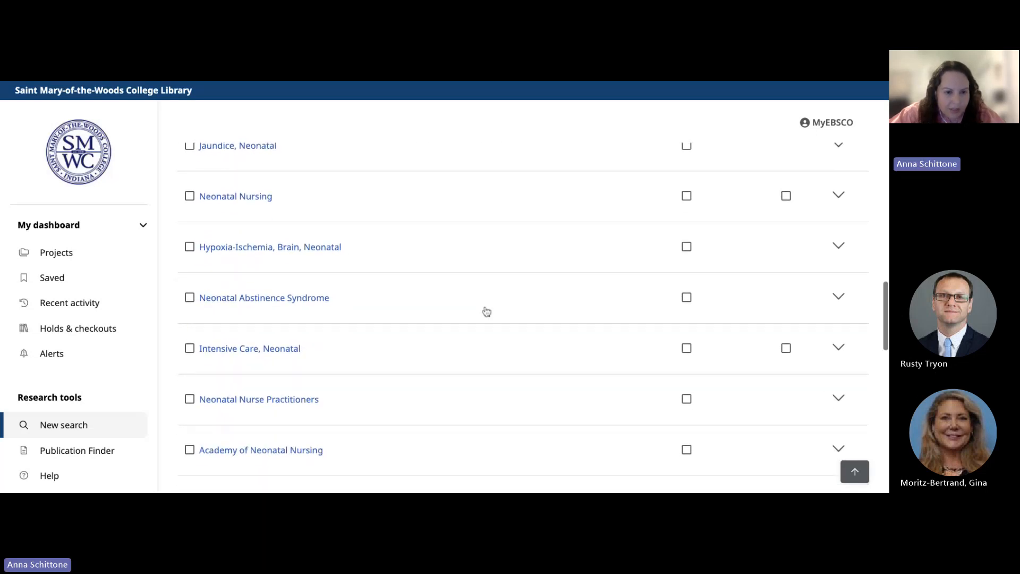
scroll(487, 311, down, 3)
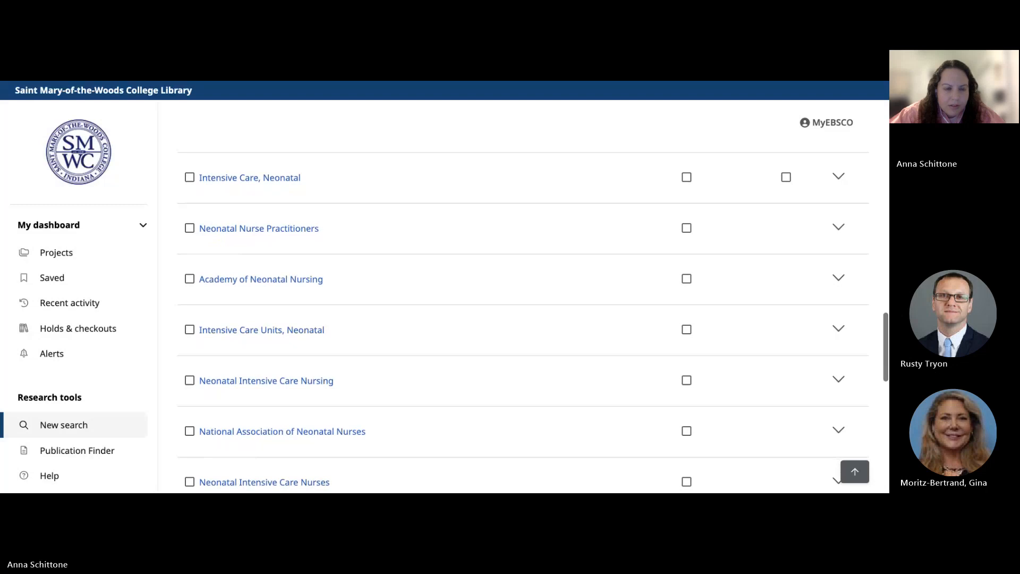
scroll(533, 317, down, 2)
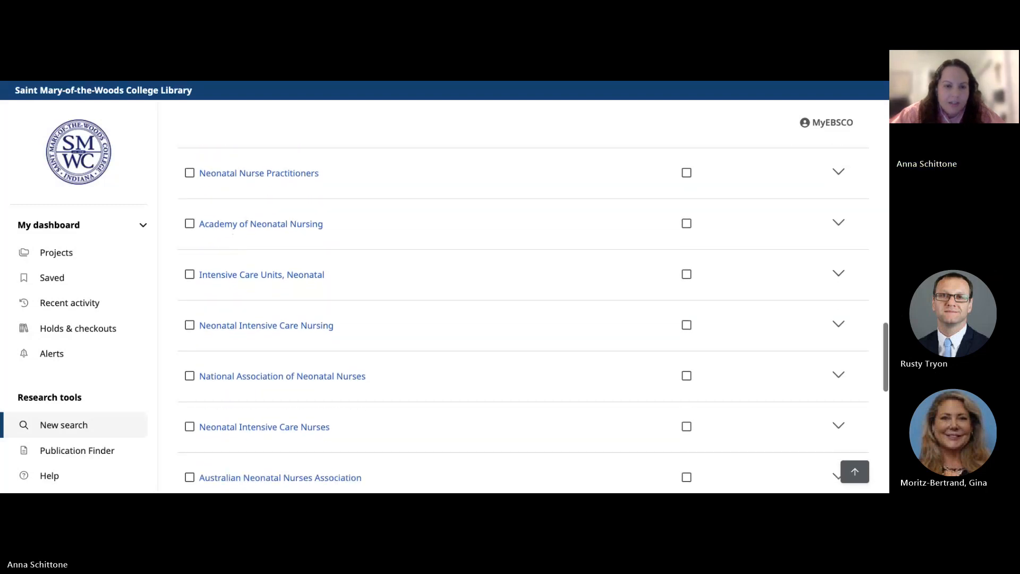
scroll(523, 324, down, 4)
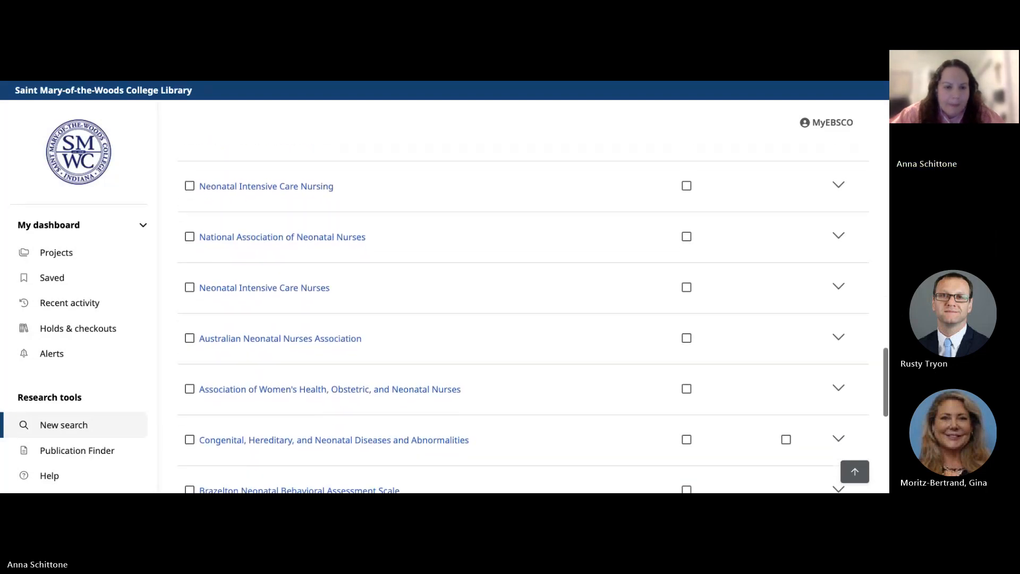
scroll(237, 223, down, 1)
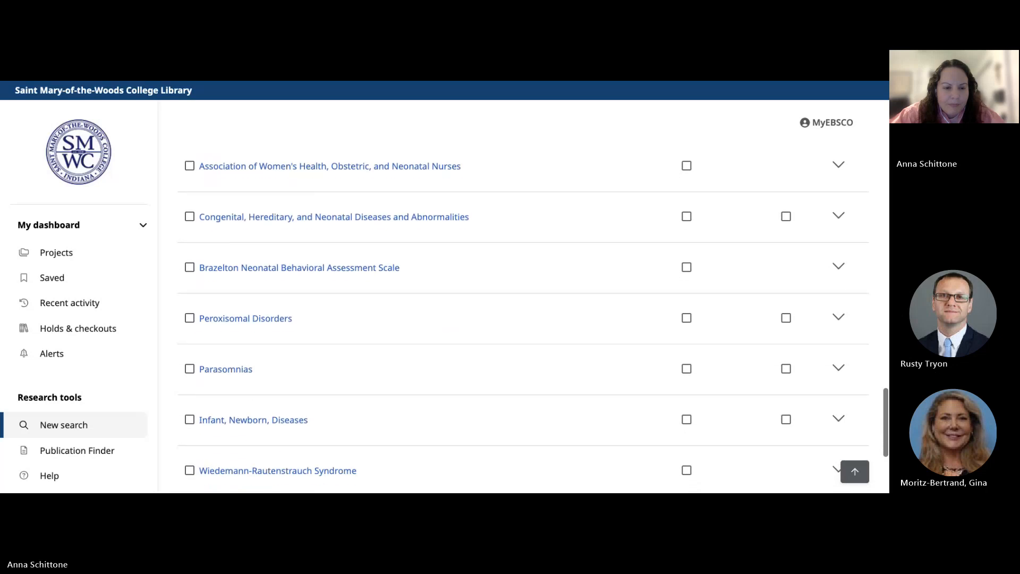
scroll(237, 223, up, 5)
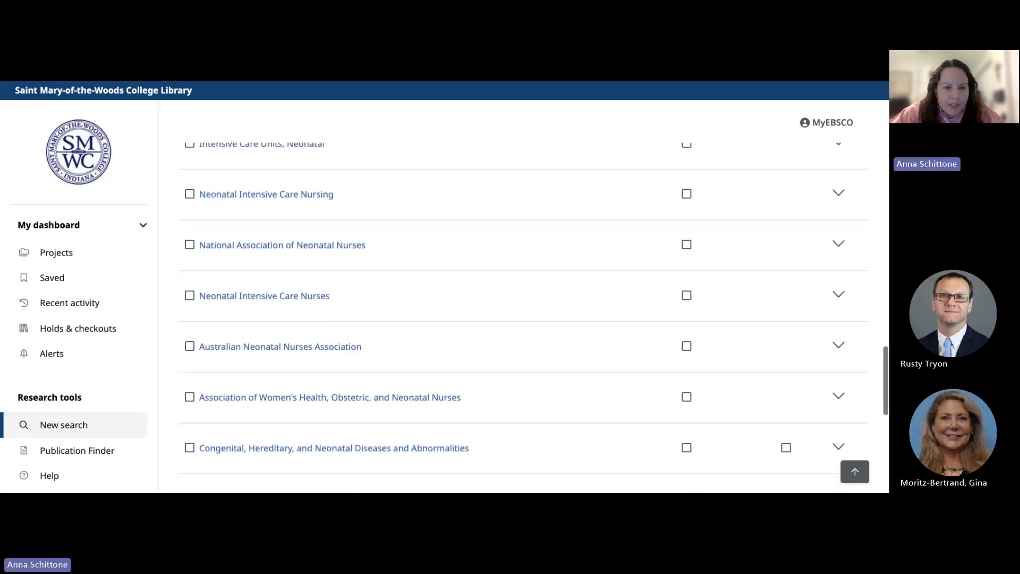
click(190, 196)
Return to the search form and run the search for neonatal AND premature infant in CINAHL Ultimate
scroll(327, 245, up, 2)
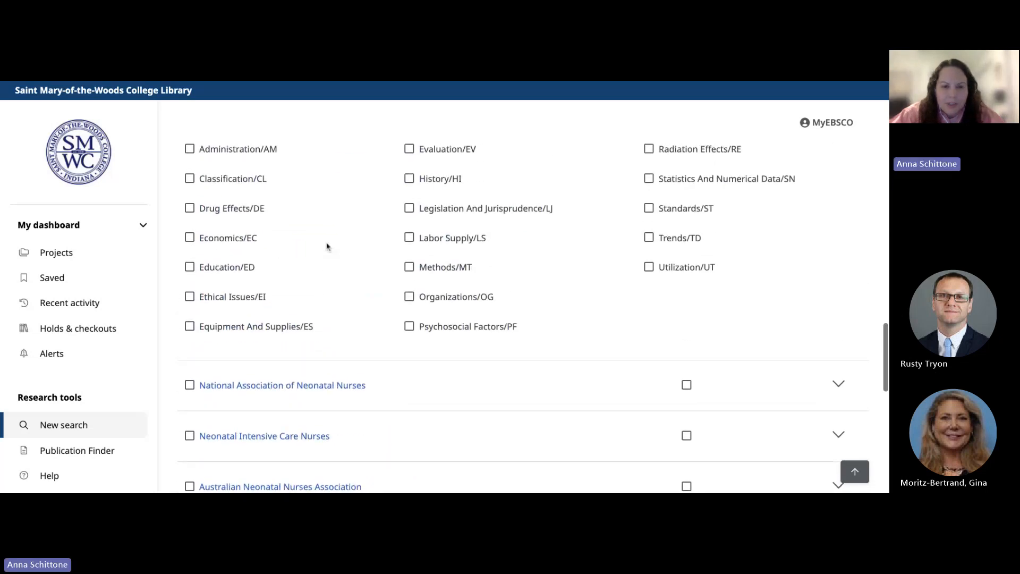
scroll(326, 246, up, 15)
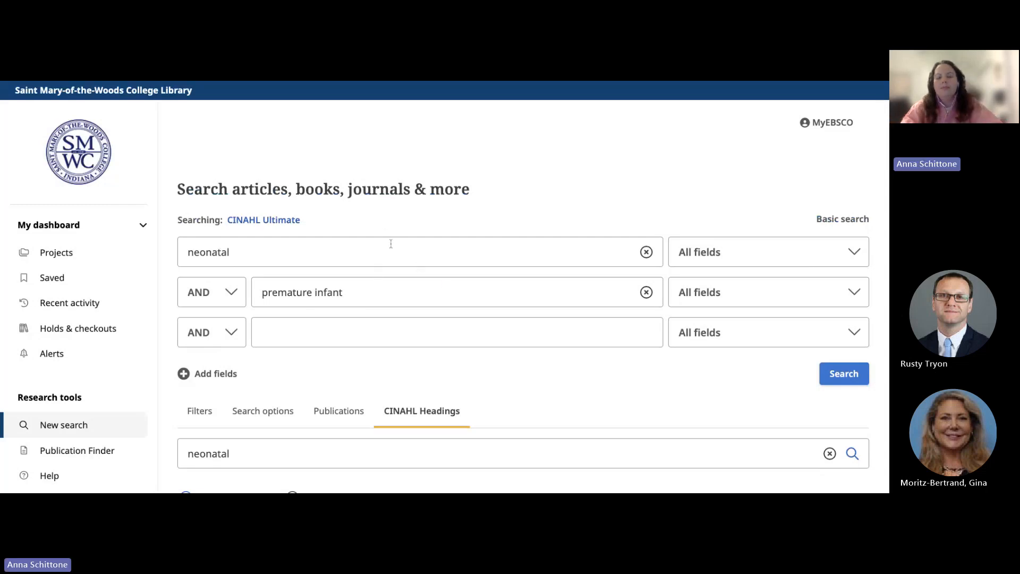
click(845, 384)
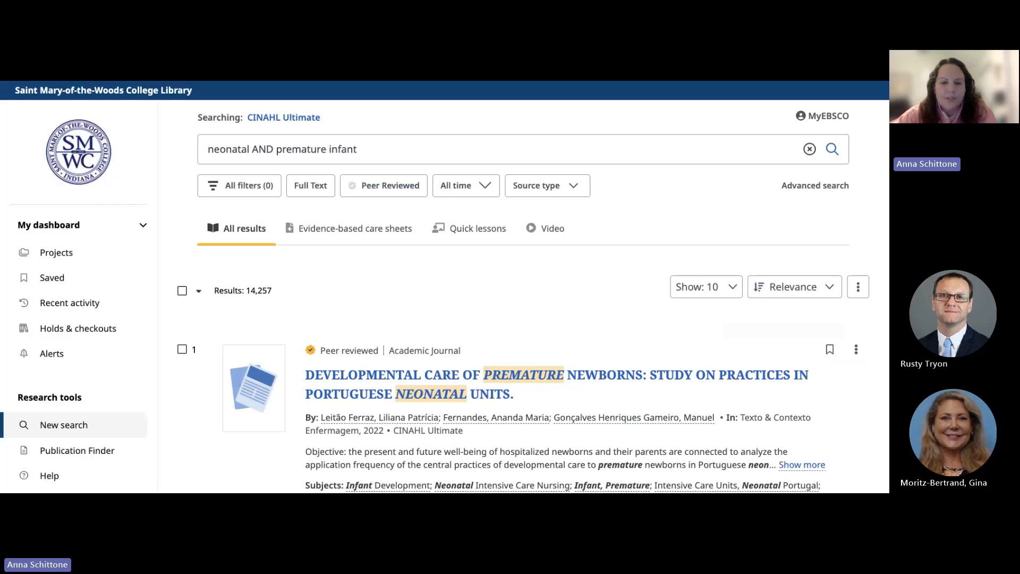
Examine the result list for neonatal AND premature infant, including article titles, subjects and access options
scroll(586, 333, down, 3)
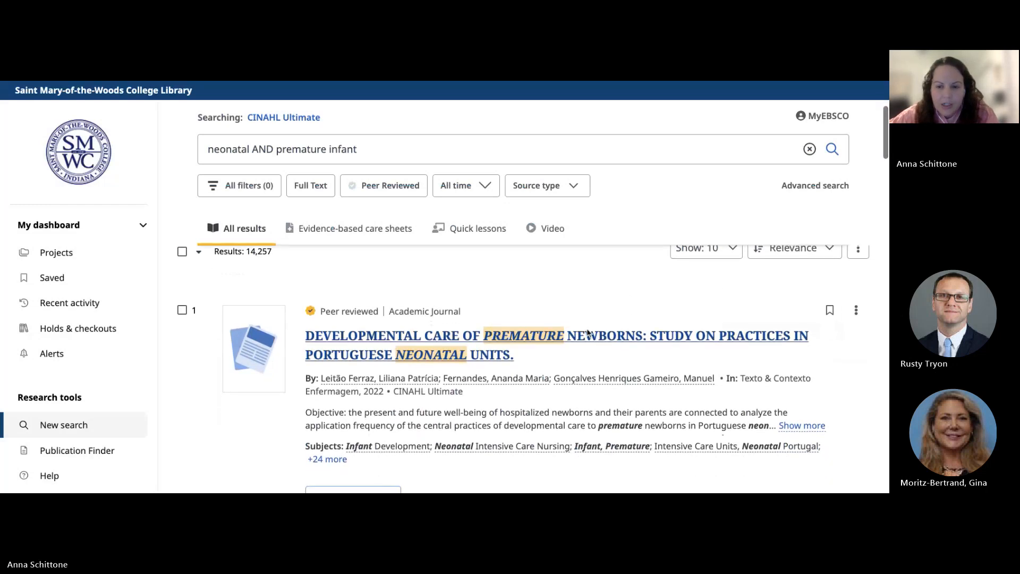
scroll(587, 333, down, 4)
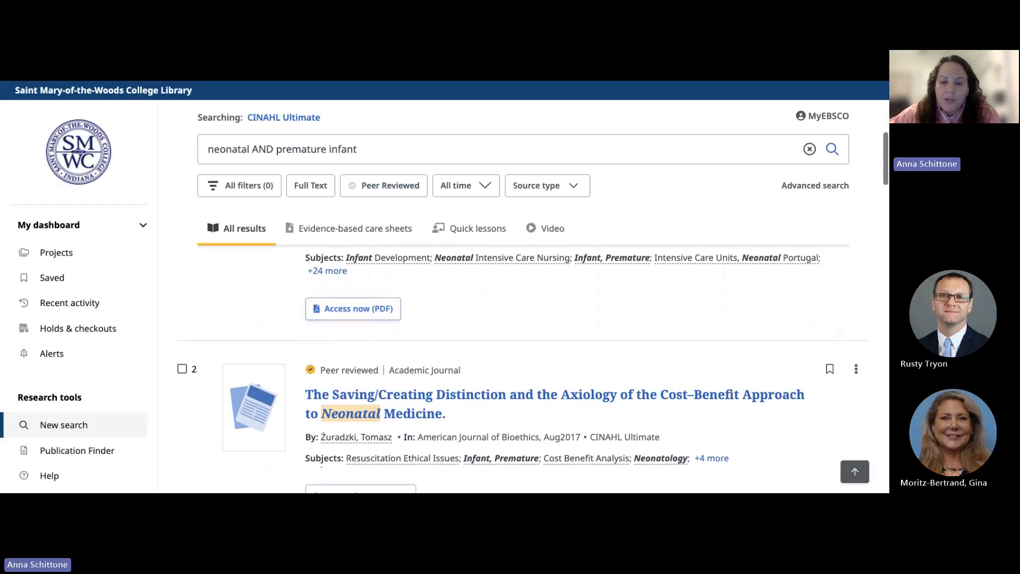
scroll(522, 360, down, 3)
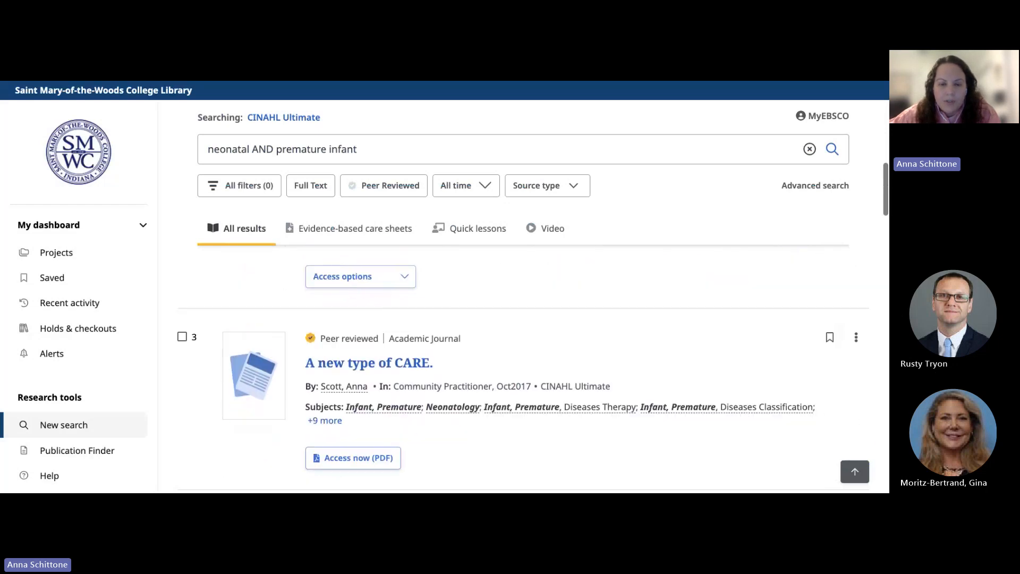
scroll(532, 331, down, 2)
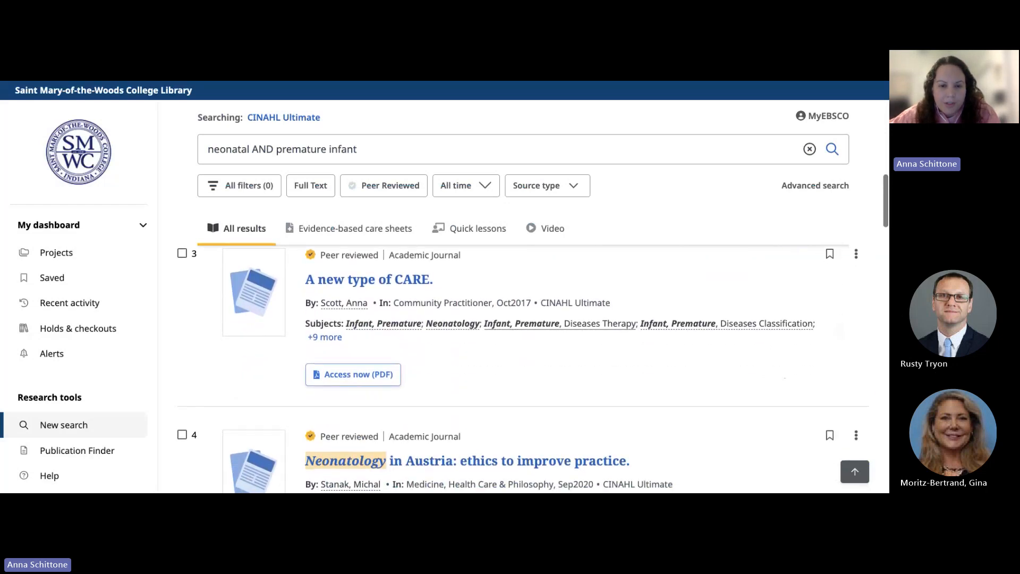
scroll(533, 328, down, 3)
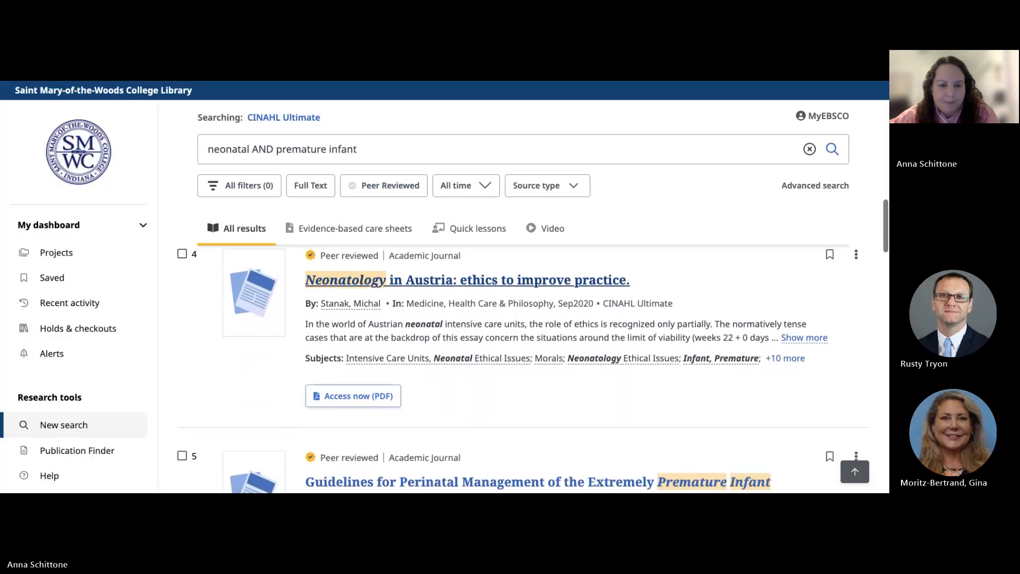
scroll(533, 328, down, 2)
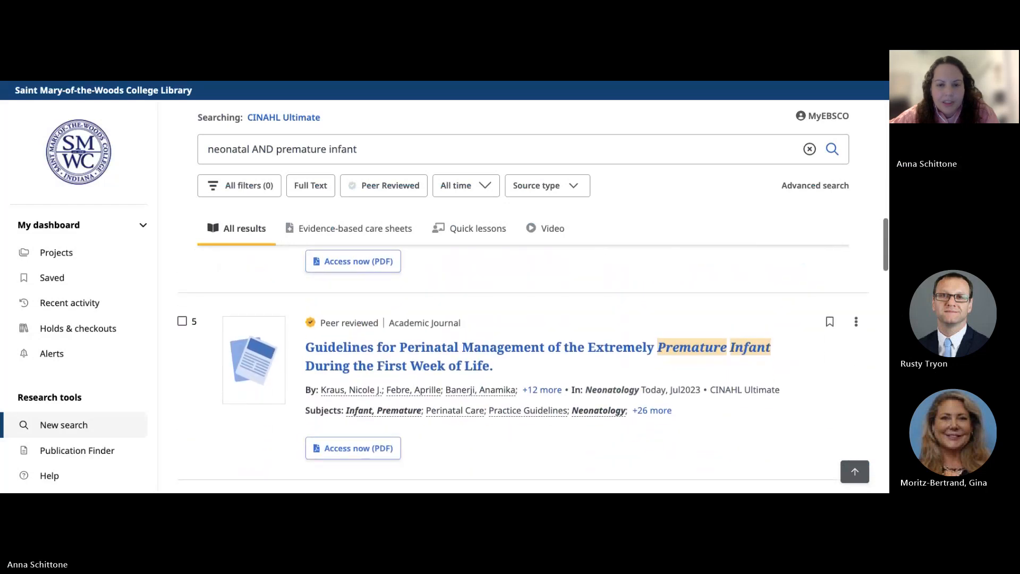
scroll(532, 329, down, 2)
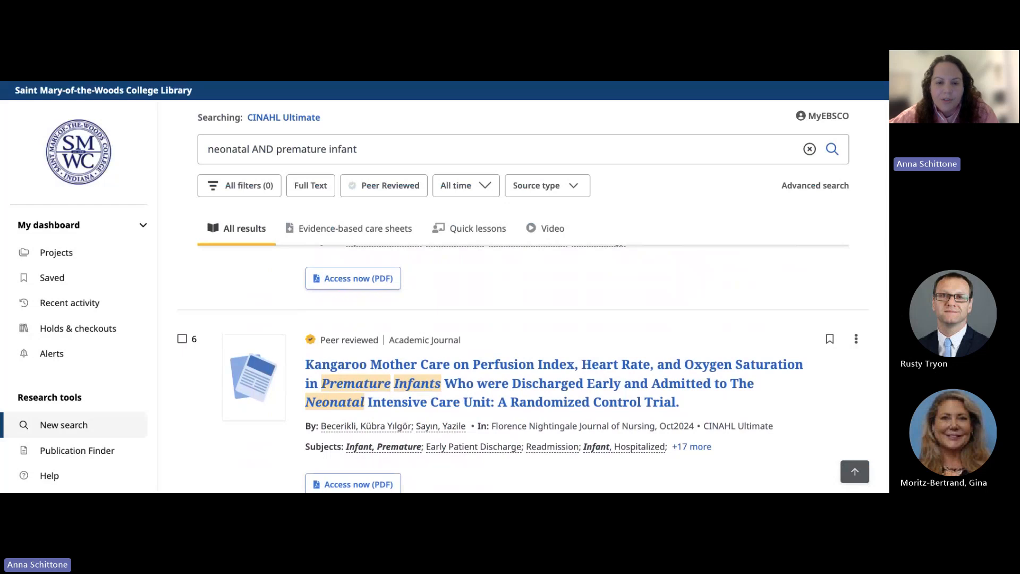
scroll(532, 328, down, 5)
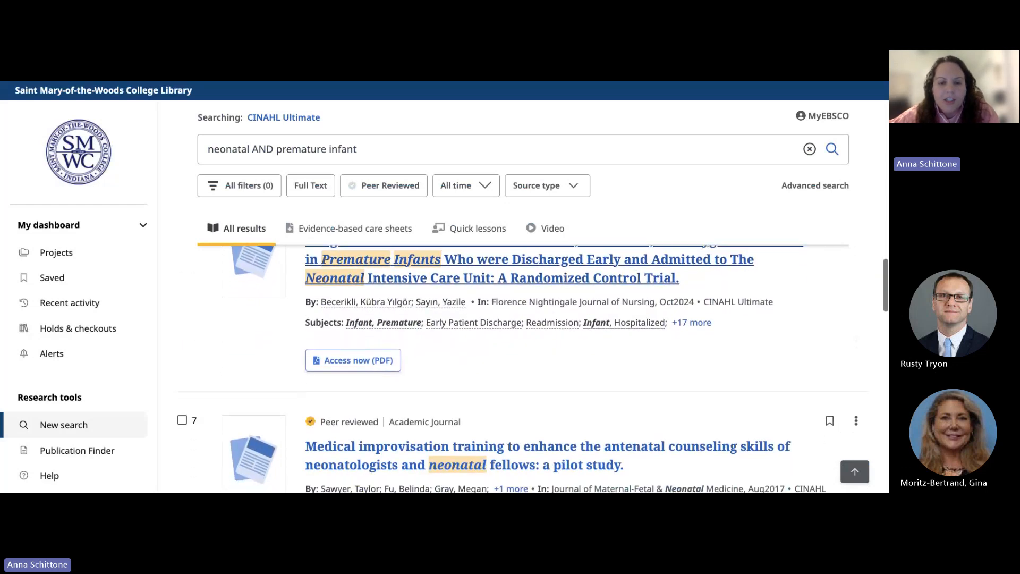
Check the evidence-based care sheets for the neonatal AND premature infant search, and return to all results
scroll(533, 328, down, 2)
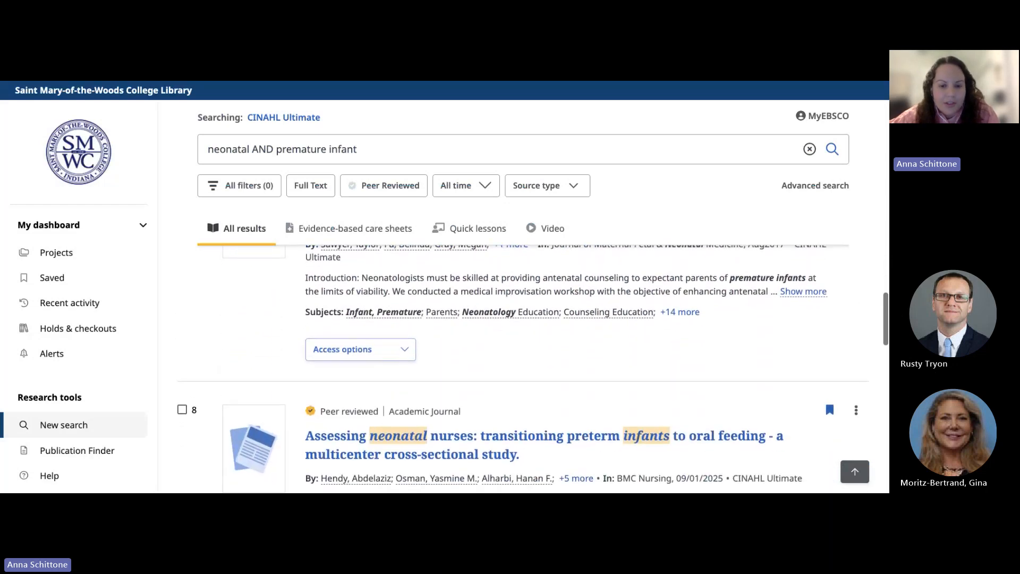
scroll(533, 328, up, 3)
scroll(533, 328, up, 20)
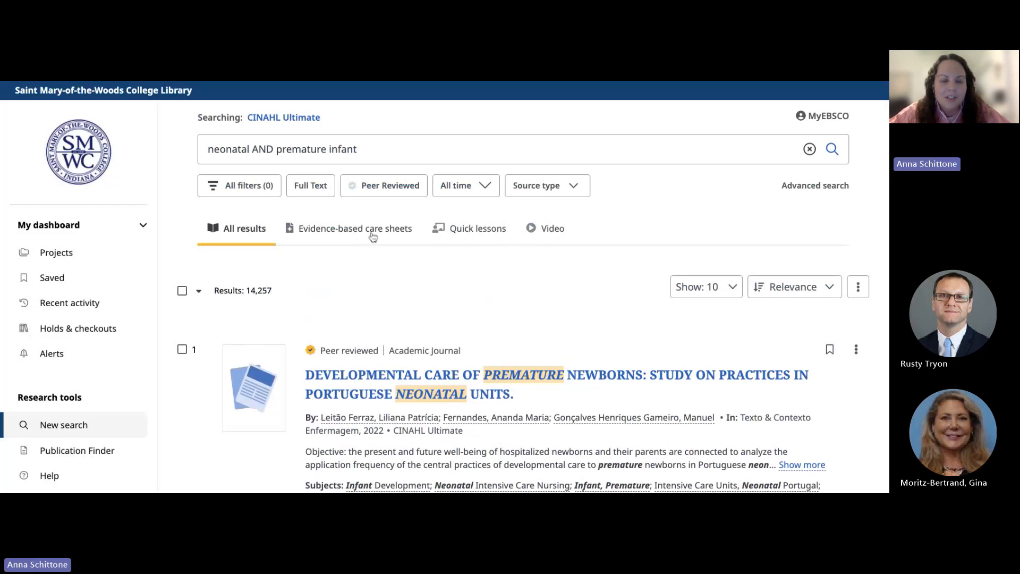
click(373, 233)
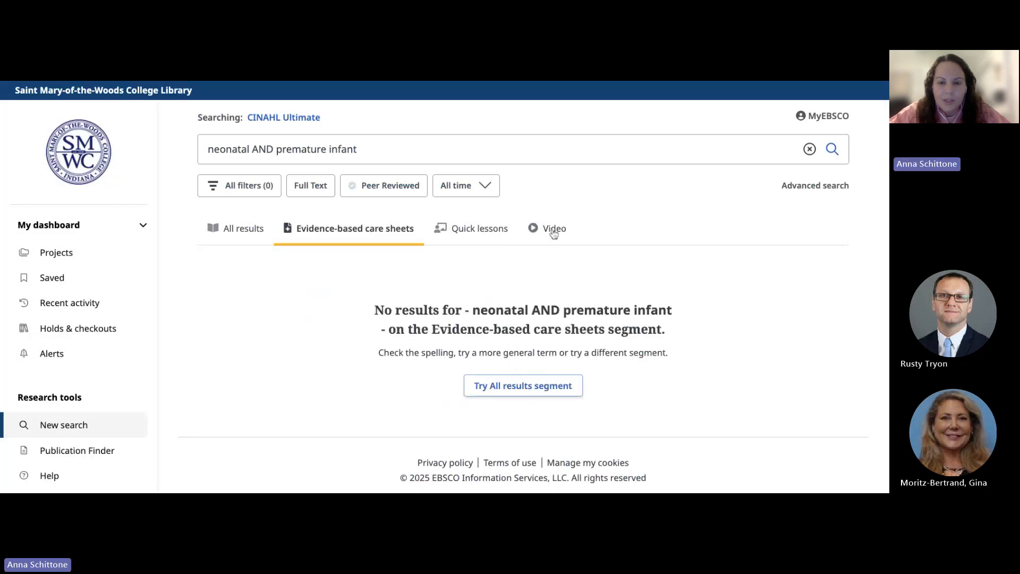
click(213, 236)
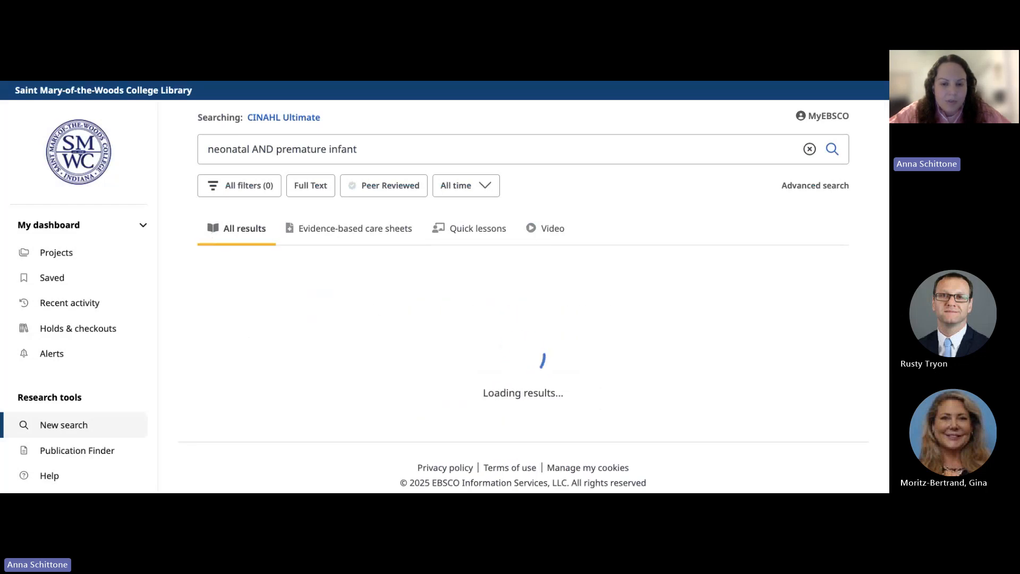
Open the record of the American Journal of Bioethics article on the Saving/Creating Distinction and the Cost–Benefit Approach to Neonatal Medicine
scroll(560, 342, down, 3)
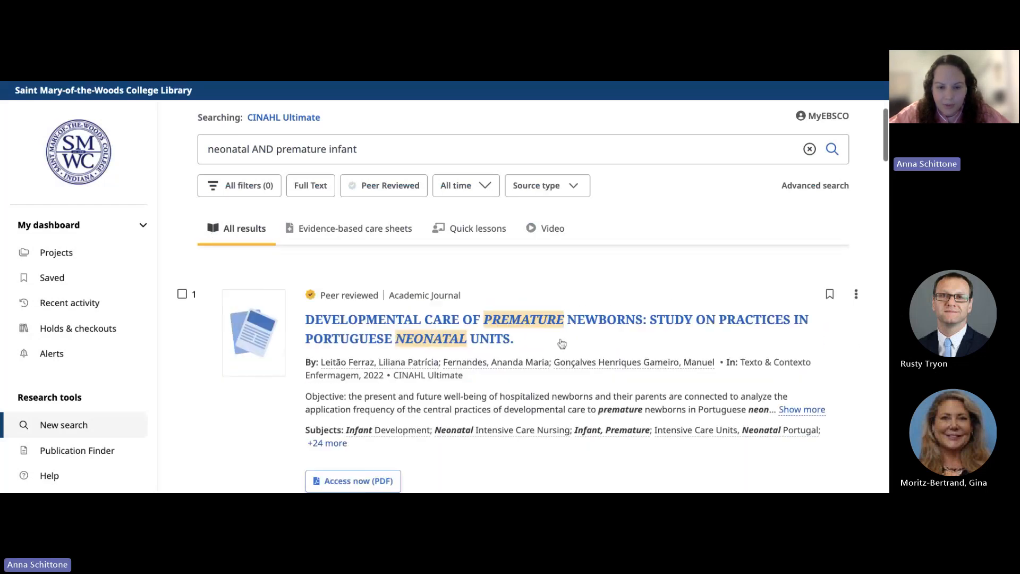
scroll(561, 343, down, 5)
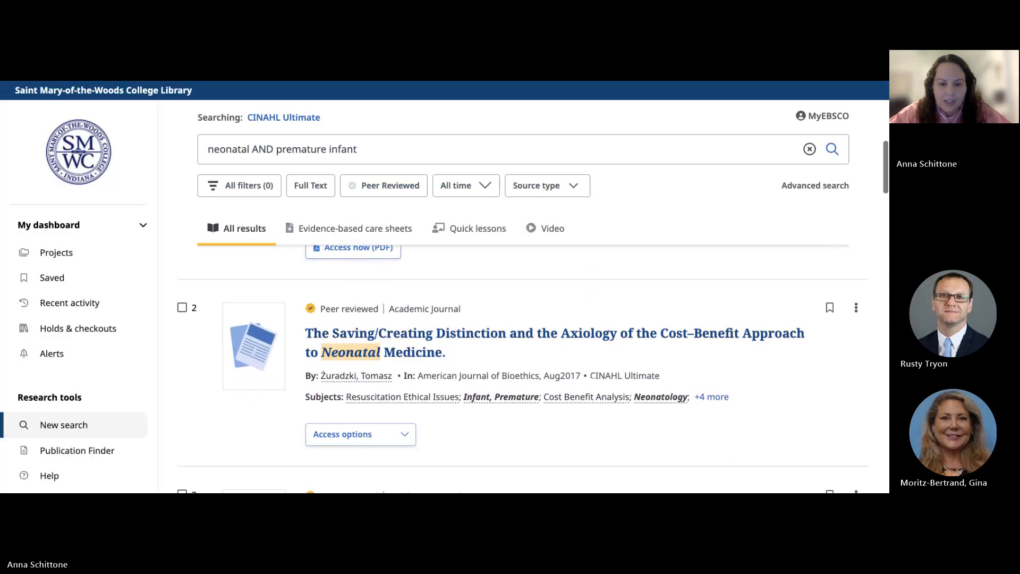
scroll(561, 343, up, 3)
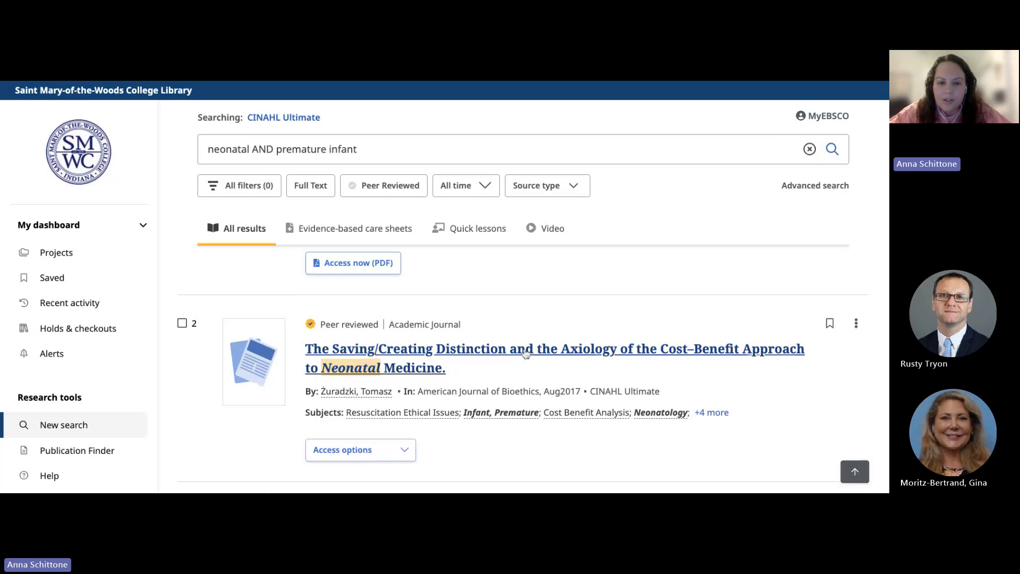
click(525, 354)
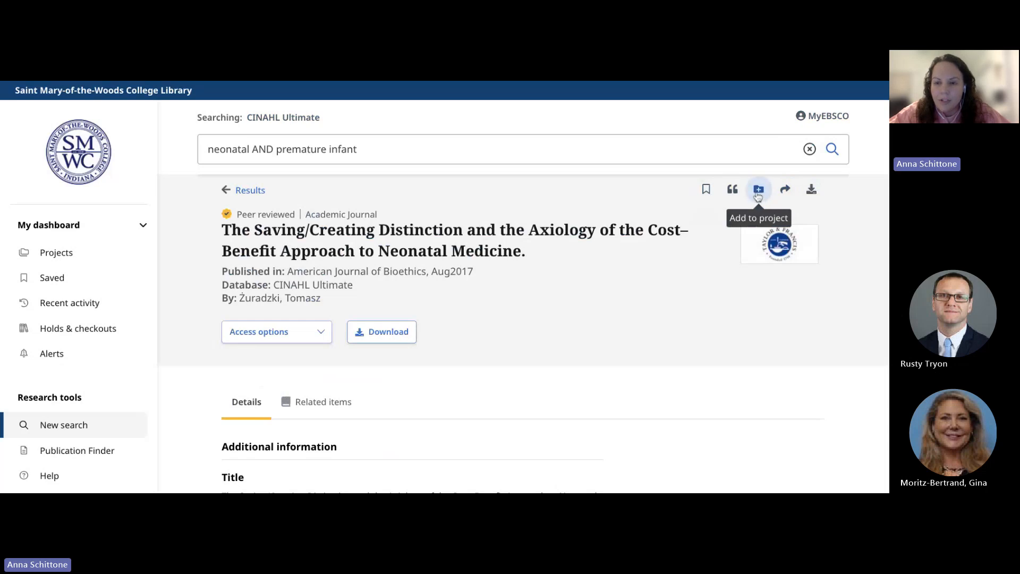
Add the opened neonatal medicine article to the Neonatal Research project
click(758, 190)
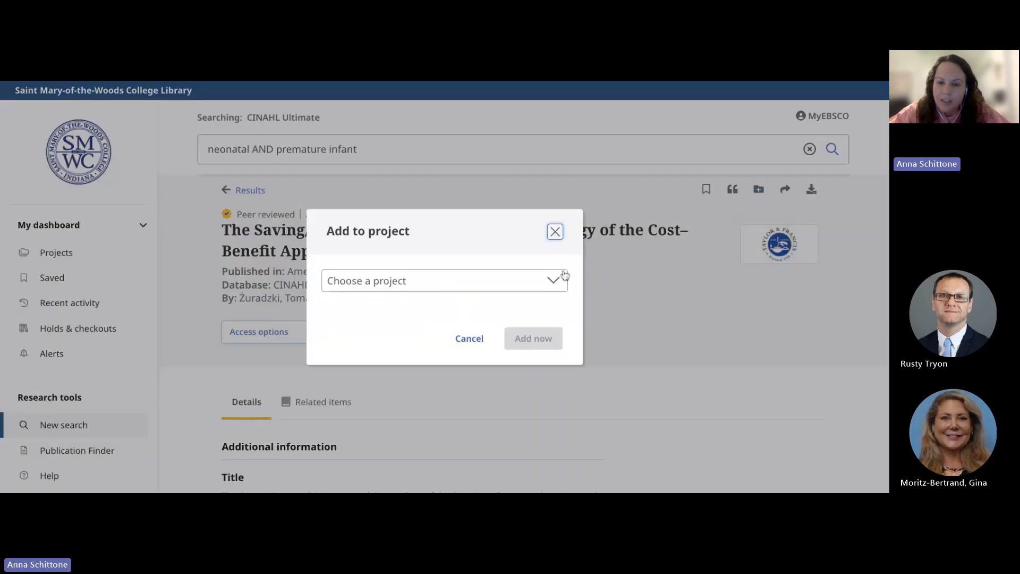
click(553, 283)
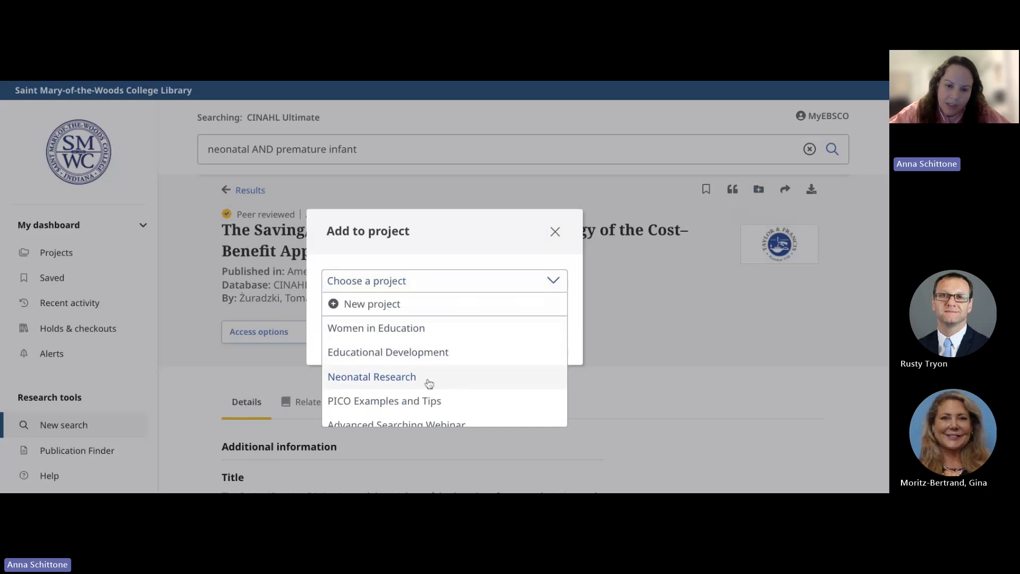
click(409, 378)
click(513, 340)
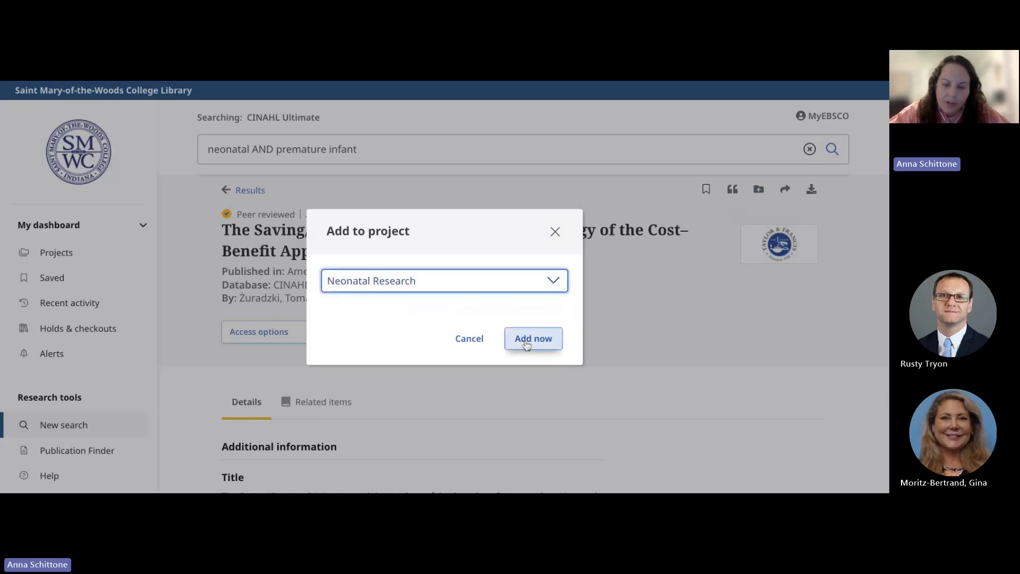